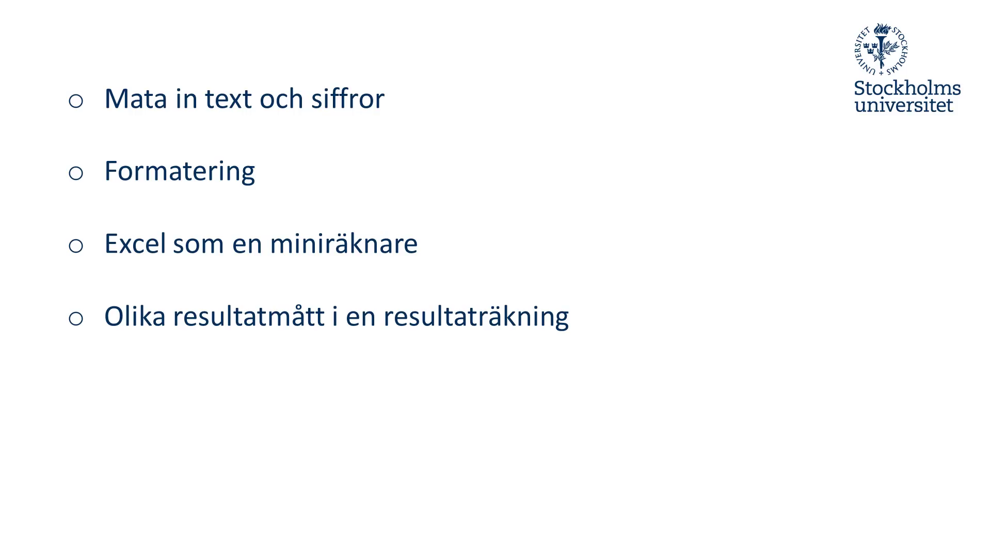
Reveal the last agenda bullet on slide 2 and end the slideshow.
key("Right")
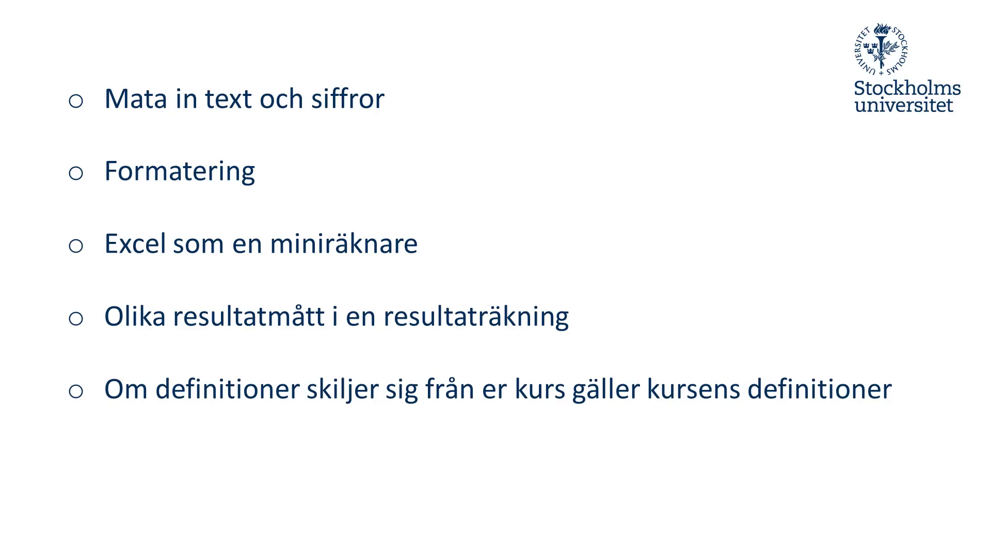
key("Escape")
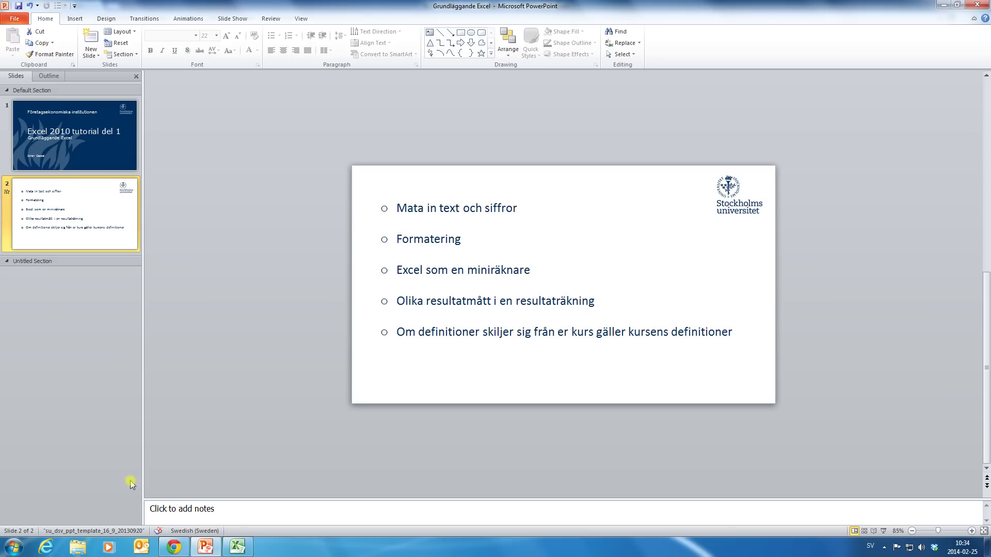
Launch Microsoft Excel 2010 from the Start menu's Microsoft Office folder and bring its workbook forward.
left_click(18, 551)
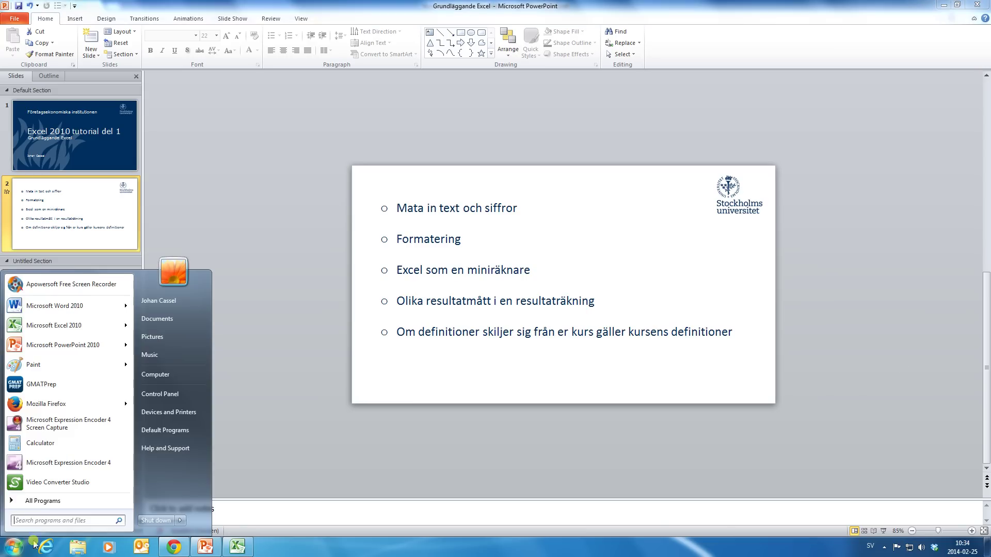
left_click(52, 504)
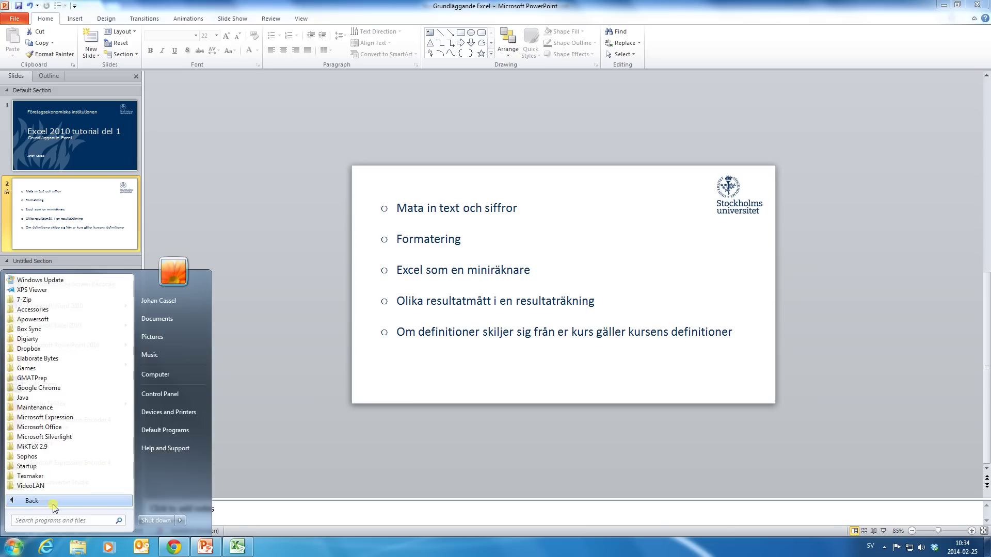
left_click(63, 428)
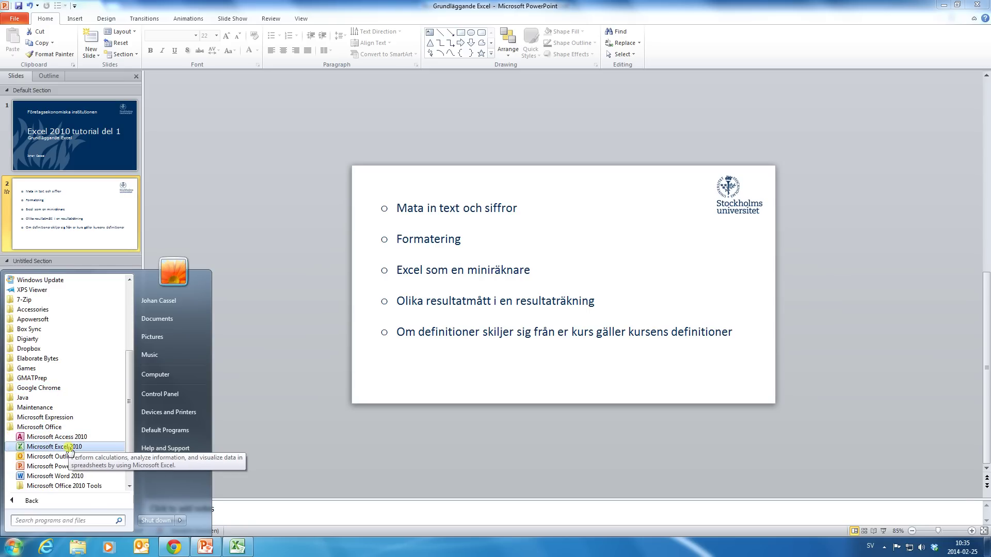
left_click(70, 448)
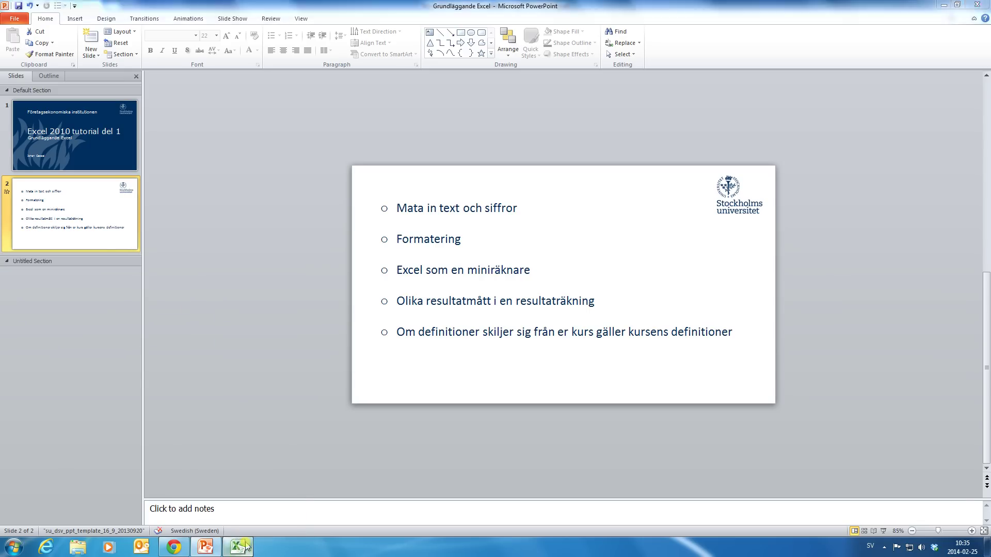
left_click(246, 547)
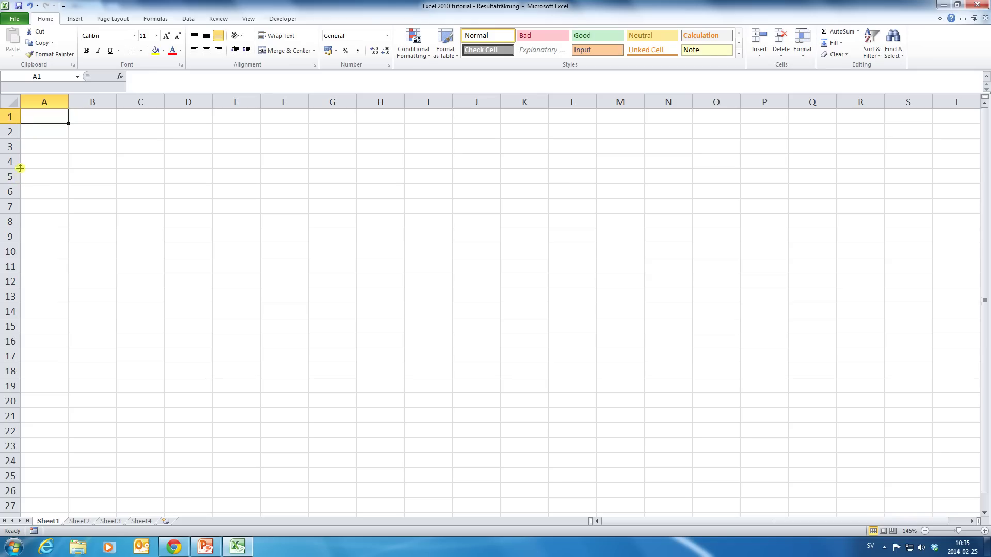
Enter the title 'TELE2 Årsredovisning' in cell A1.
left_click(182, 158)
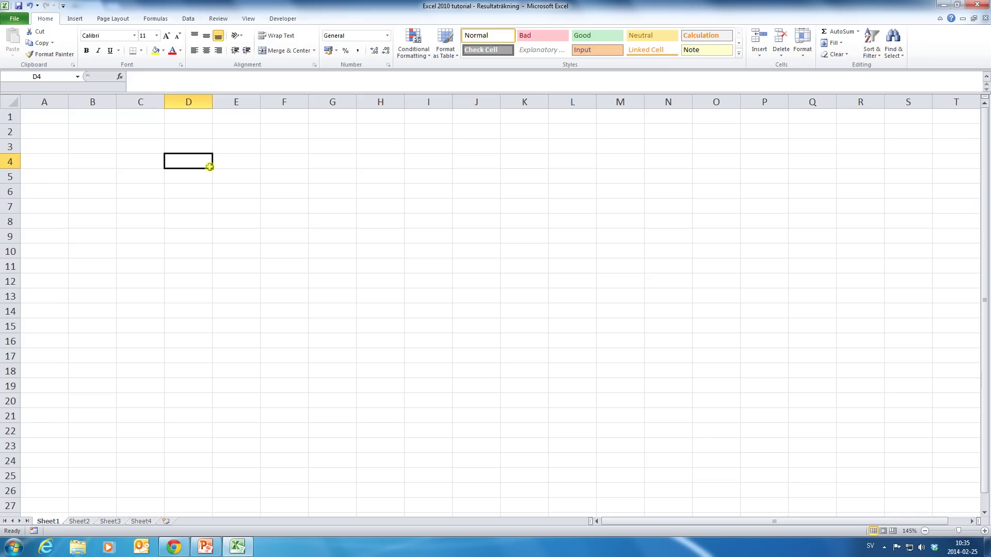
left_click(51, 120)
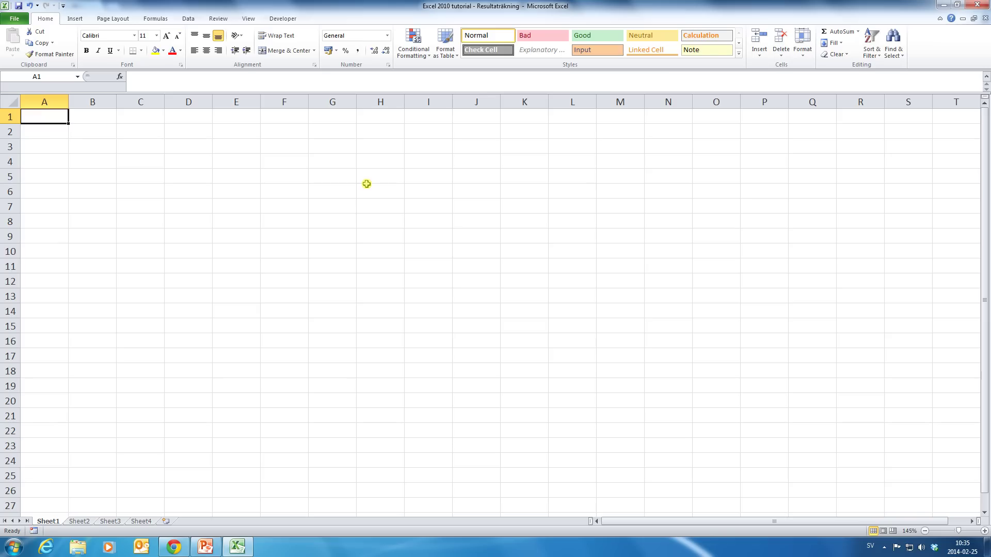
type("TELE2 Årsredovis")
key("BackSpace")
type("sning")
key("Return")
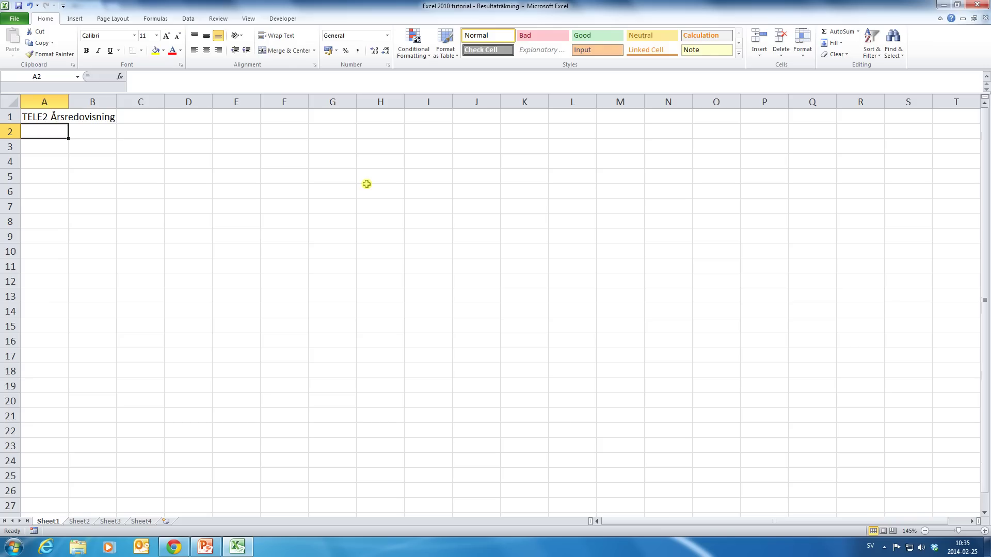
Clear the autocompleted duplicate title from cell A2.
type("TELE2 Årsredovisning")
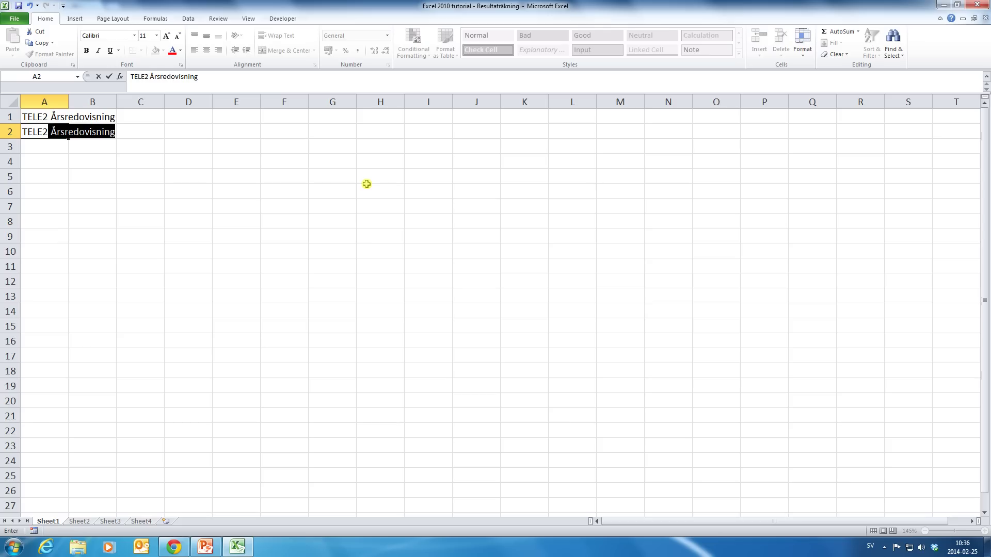
key("Return")
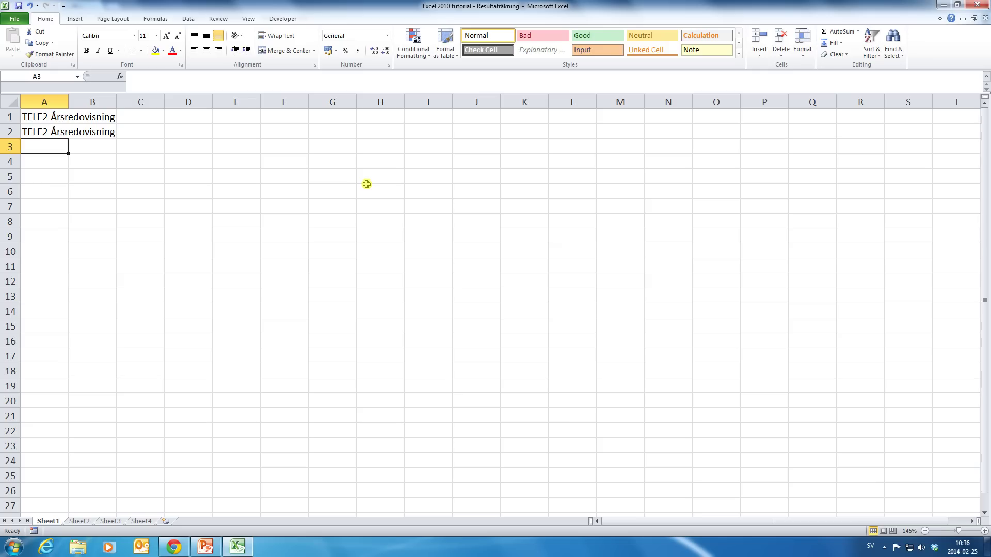
key("Up")
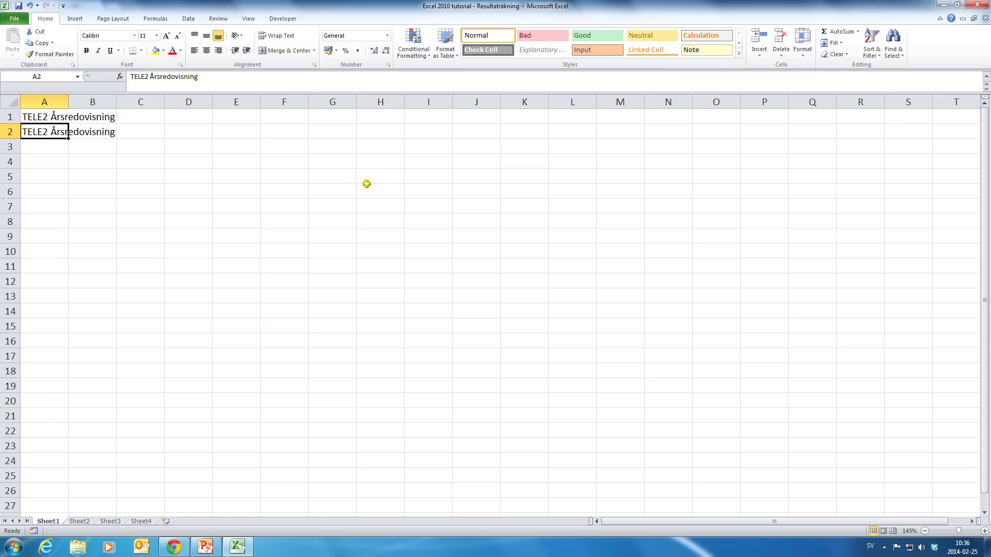
key("Delete")
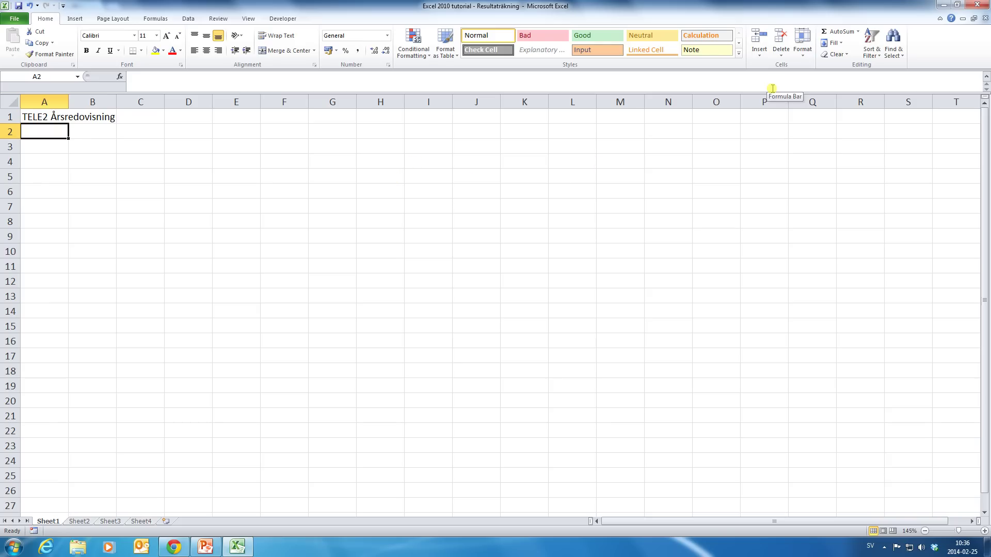
Check the PDF, then enter the subtitle 'Koncernens resultaträkkkkning' (extra k's) in A2.
key("alt+Tab")
key("alt+Tab")
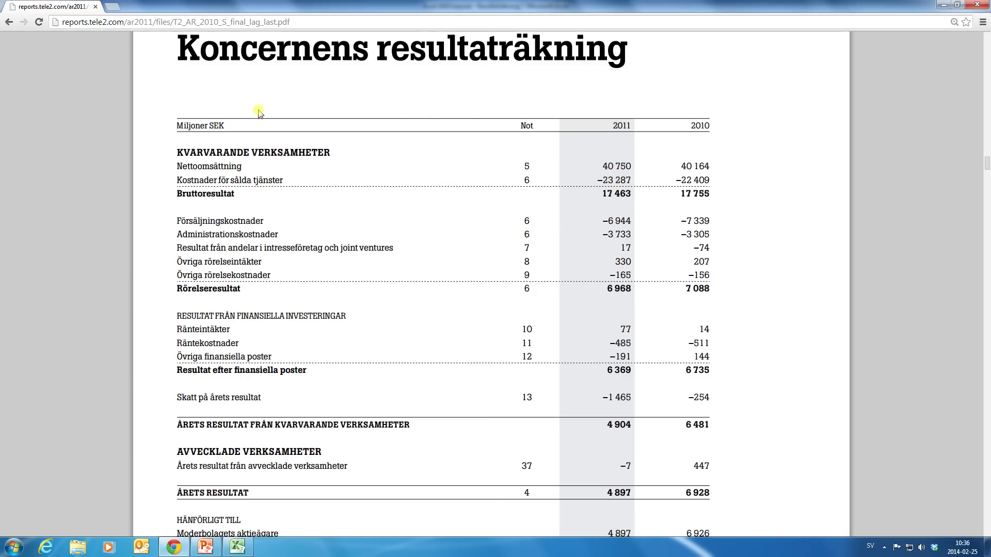
key("alt+Tab")
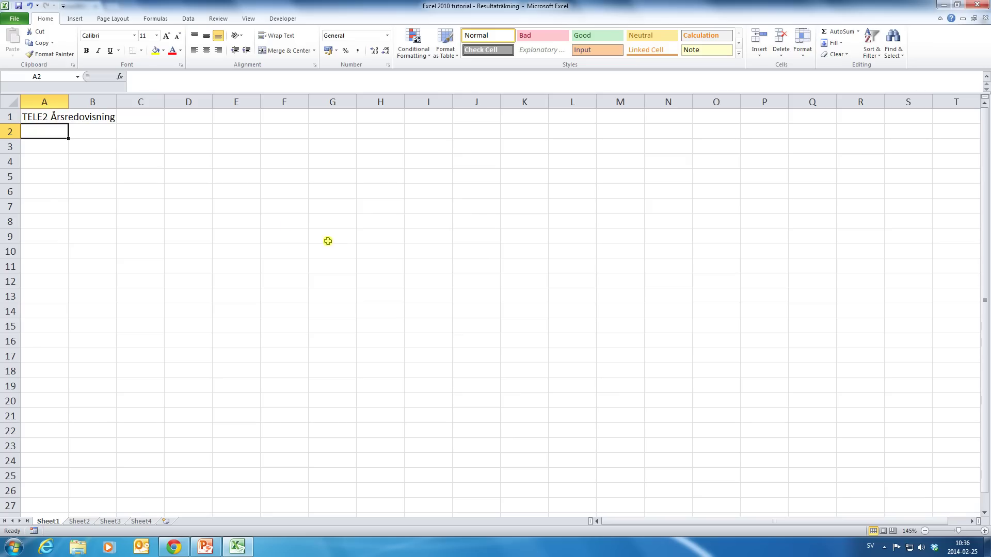
type("Koncernens")
key("BackSpace")
type("ns resultaträkkkkning")
key("Return")
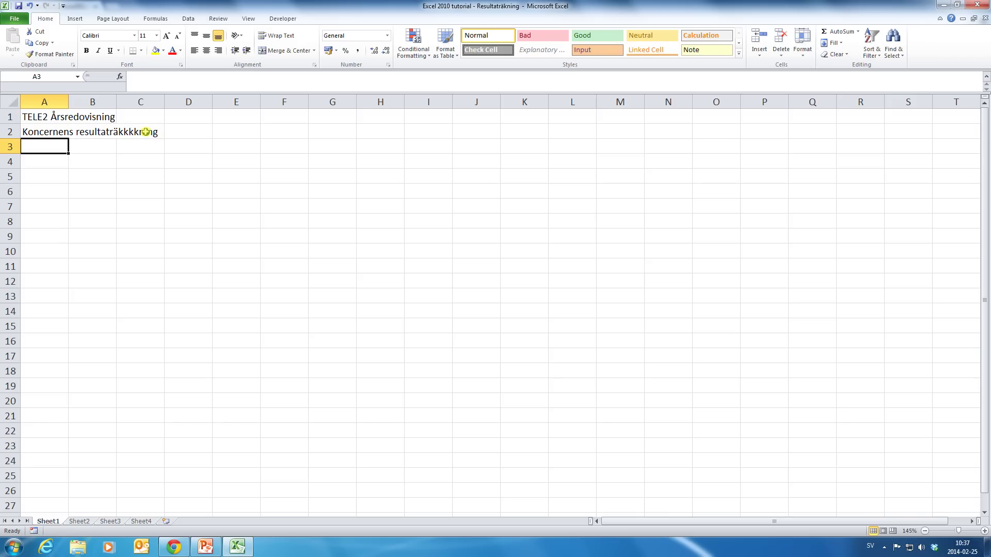
Delete the three extra k's so A2 reads 'Koncernens resultaträkning'.
double_click(127, 137)
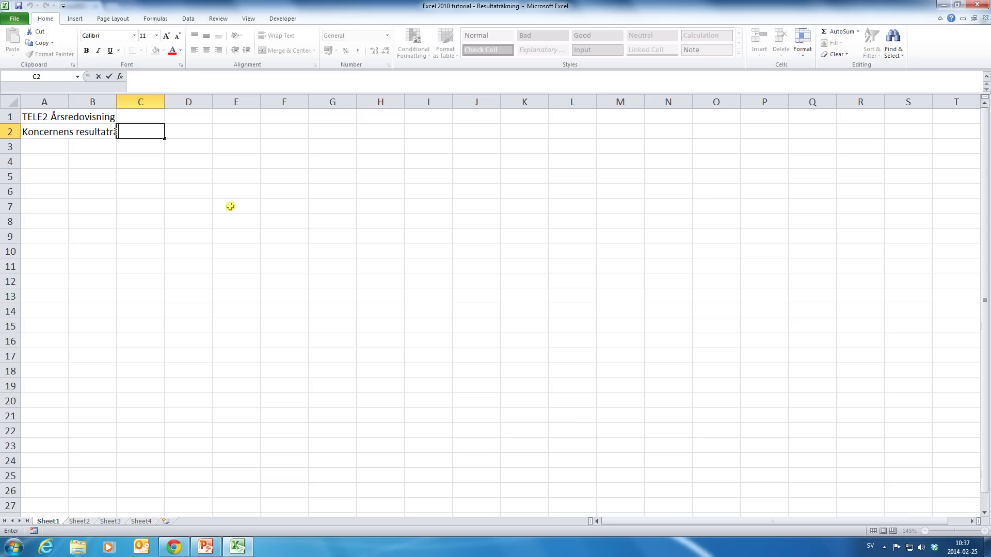
key("Escape")
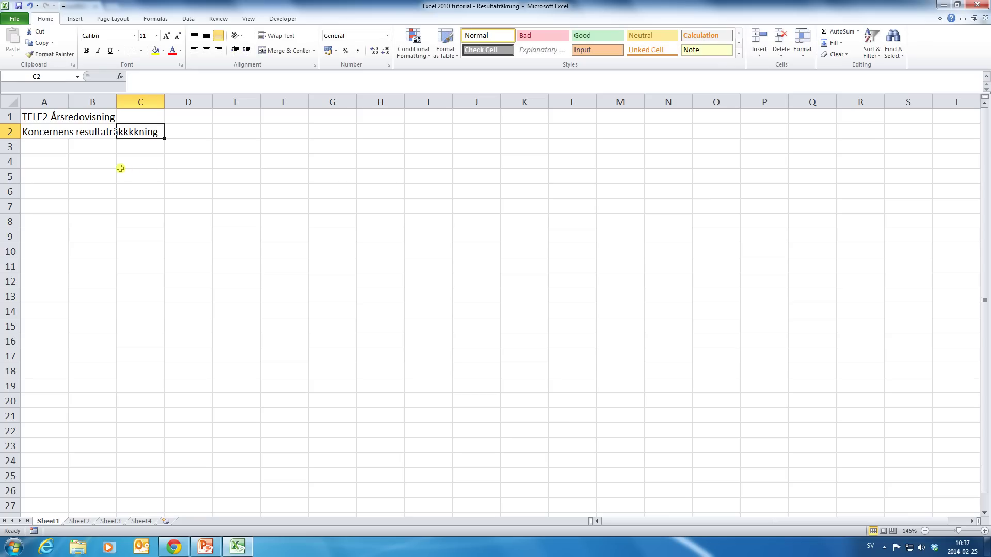
left_click(51, 149)
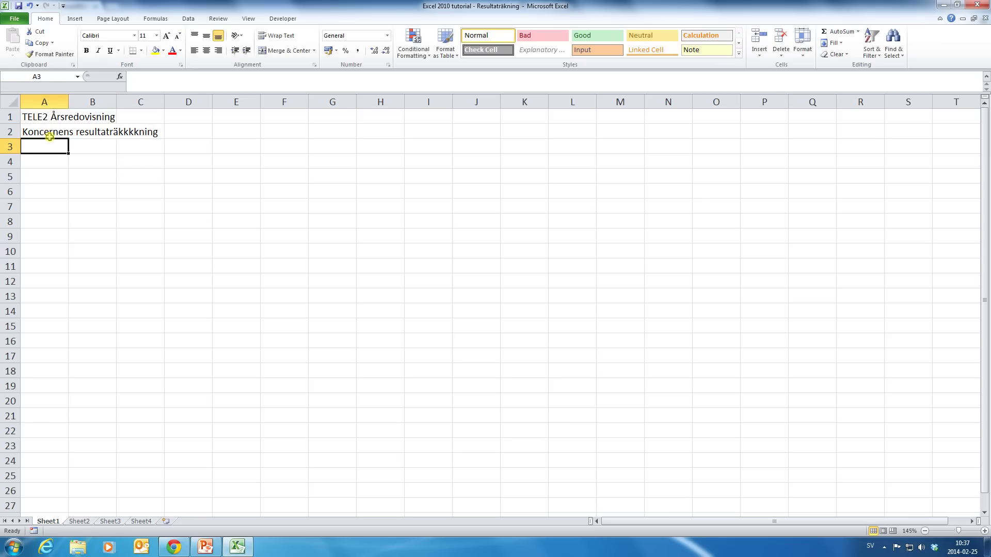
left_click(45, 132)
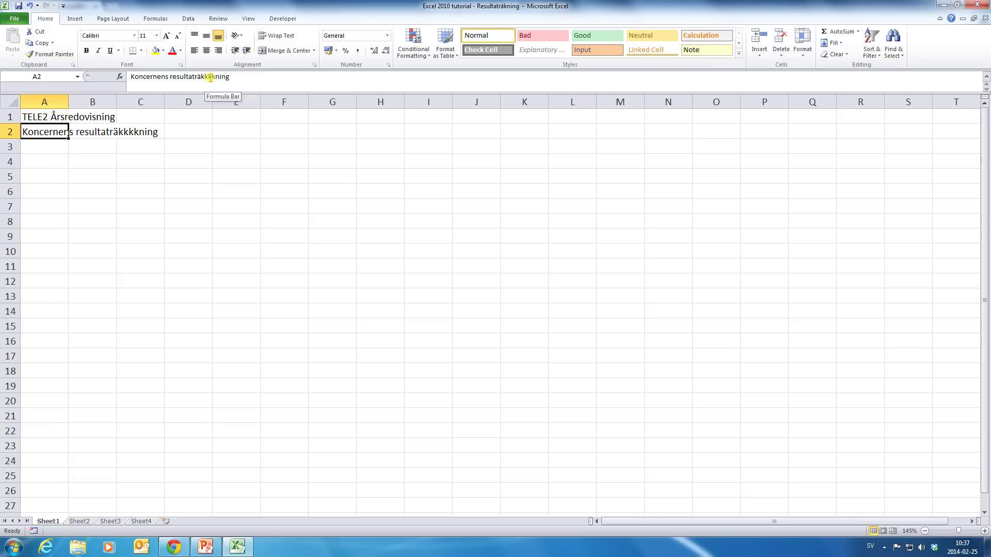
double_click(48, 133)
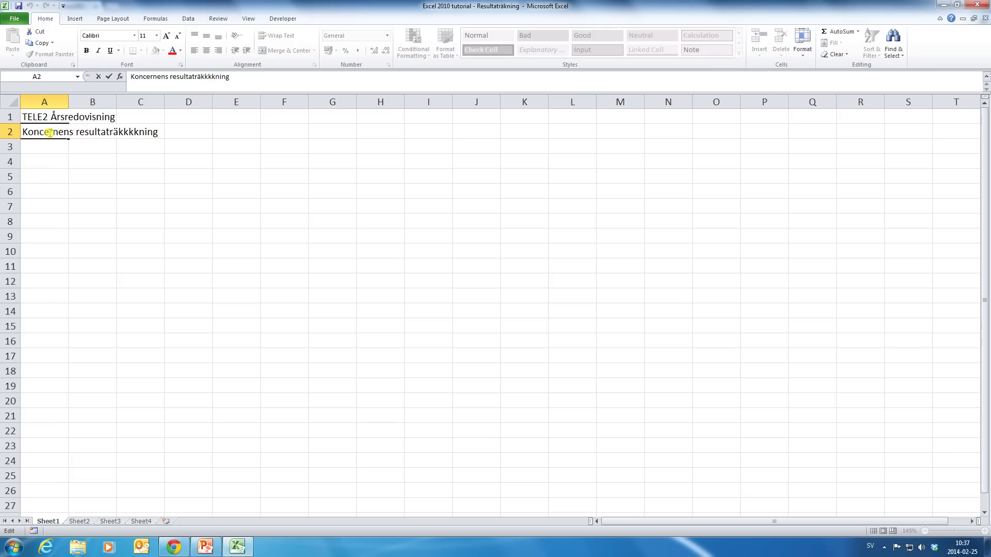
left_click(129, 132)
key("BackSpace")
key("BackSpace")
key("BackSpace")
key("Return")
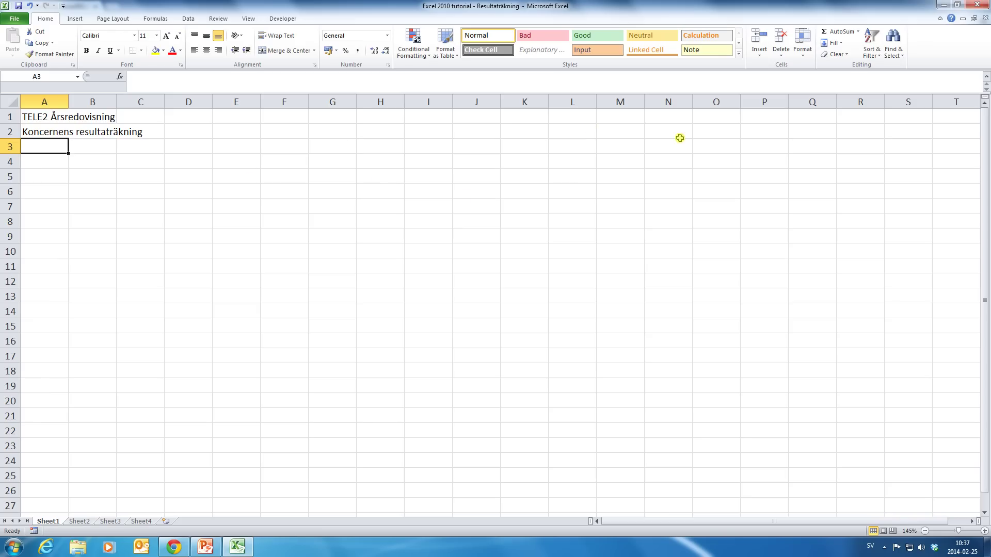
Shrink the workbook beside the PDF and enter headers 'Miljoner SEK', 2011 and 2010 in row 4.
left_click(958, 5)
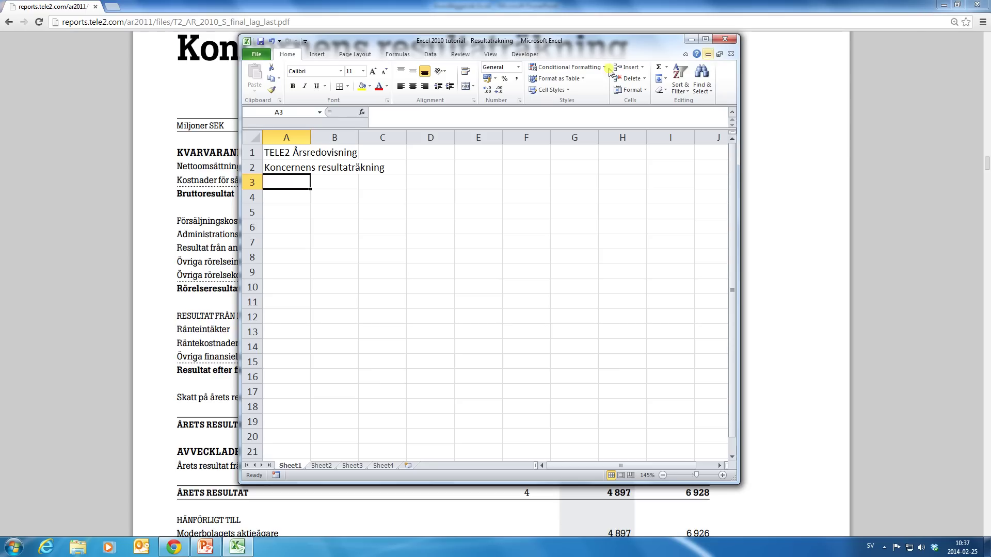
mouse_move(432, 41)
left_mouse_down()
mouse_move(698, 50)
mouse_move(540, 169)
left_mouse_up()
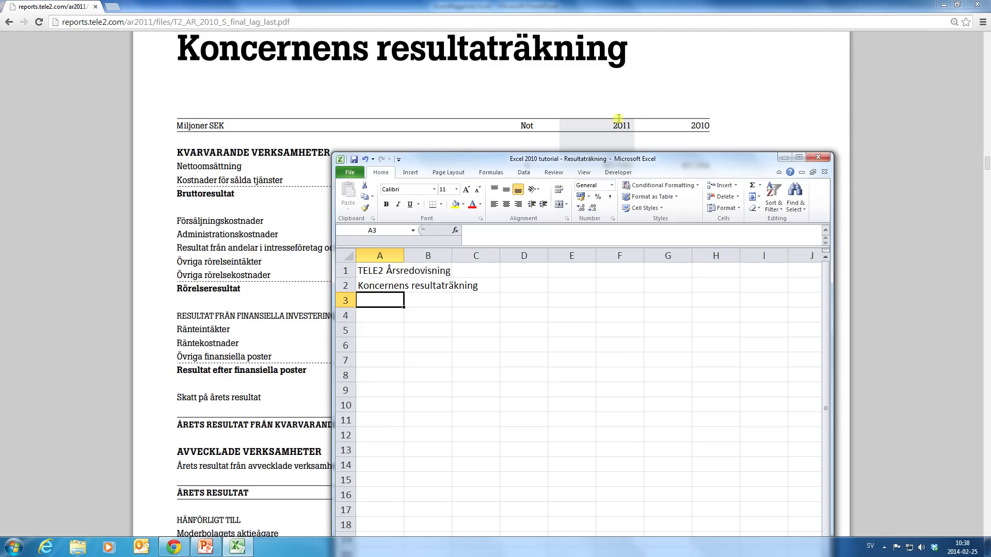
left_click(387, 315)
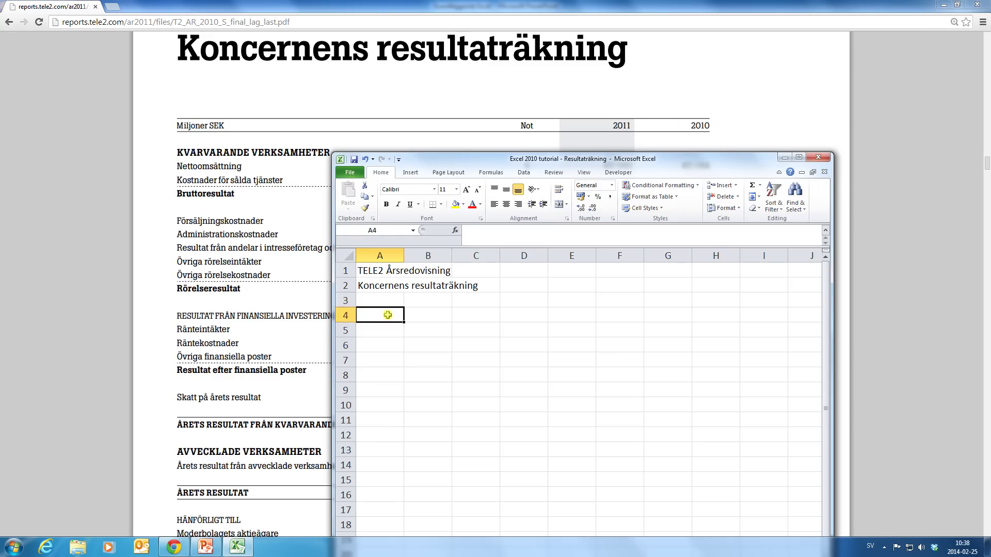
type("Miljoner SEK")
key("Tab")
key("Tab")
type("2011")
key("Tab")
type("2010")
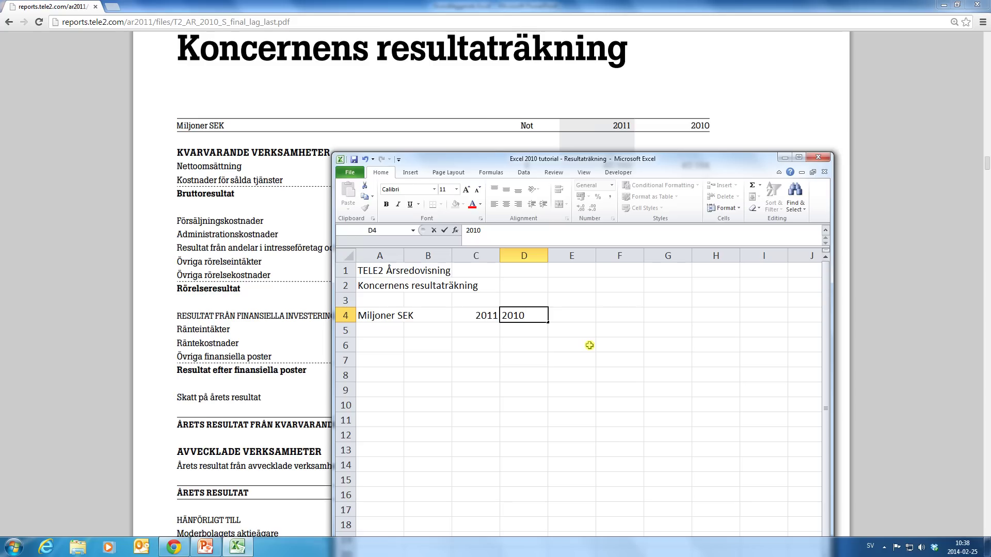
key("Tab")
key("Tab")
key("Tab")
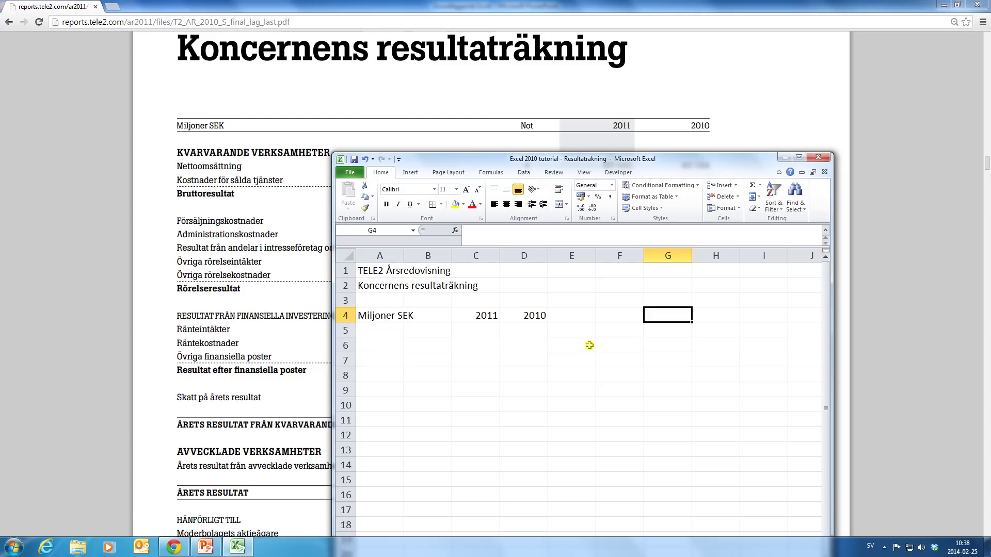
Move the active cell around below the headers, ending on cell D6.
left_click(560, 329)
key("Down")
key("Down")
key("Down")
key("Down")
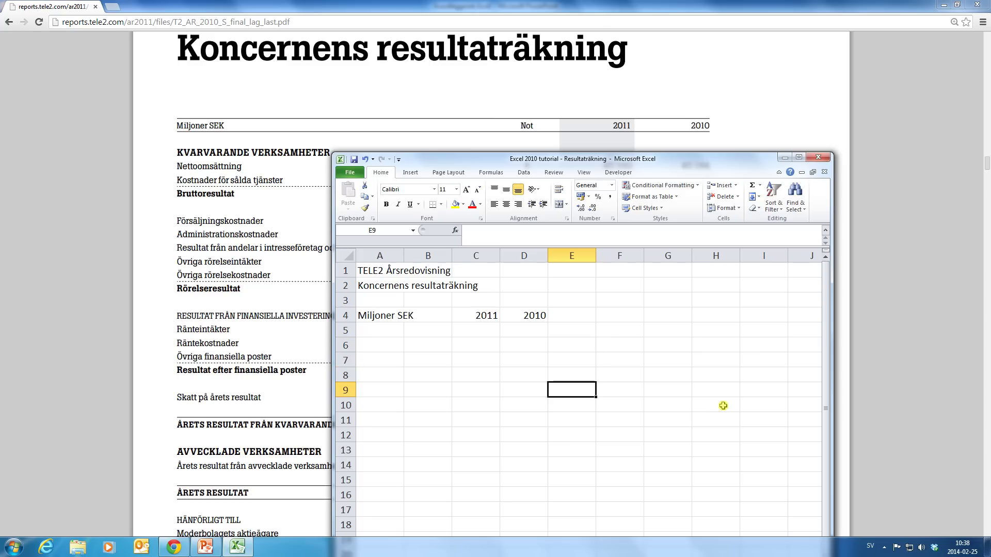
key("Up")
key("Right")
key("Up")
key("Left")
key("Down")
key("Right")
left_click(509, 347)
Fill row 6 with Nettoomsättning, 500 and 600.
left_click(392, 324)
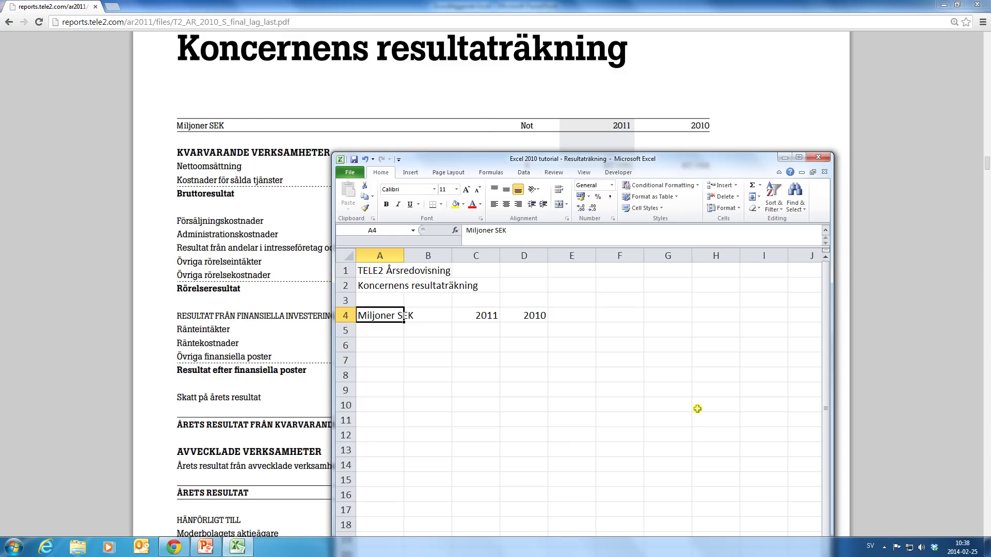
key("Right")
key("Right")
key("Right")
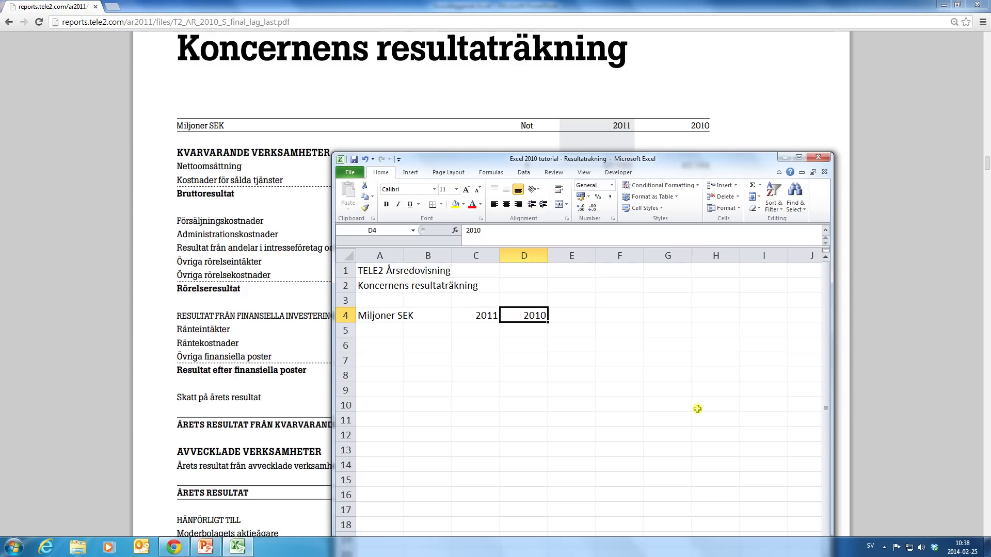
key("Return")
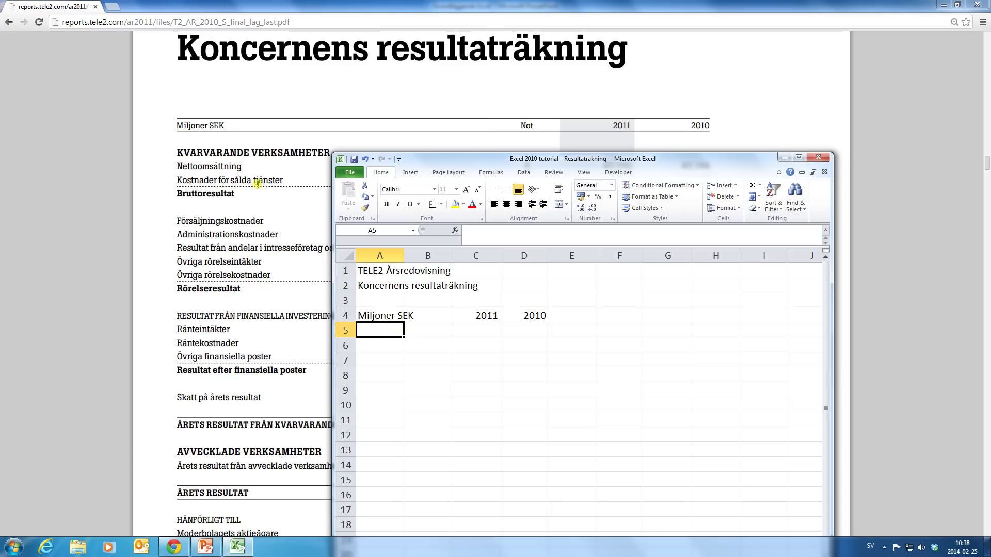
key("Down")
type("Nettoomsättning")
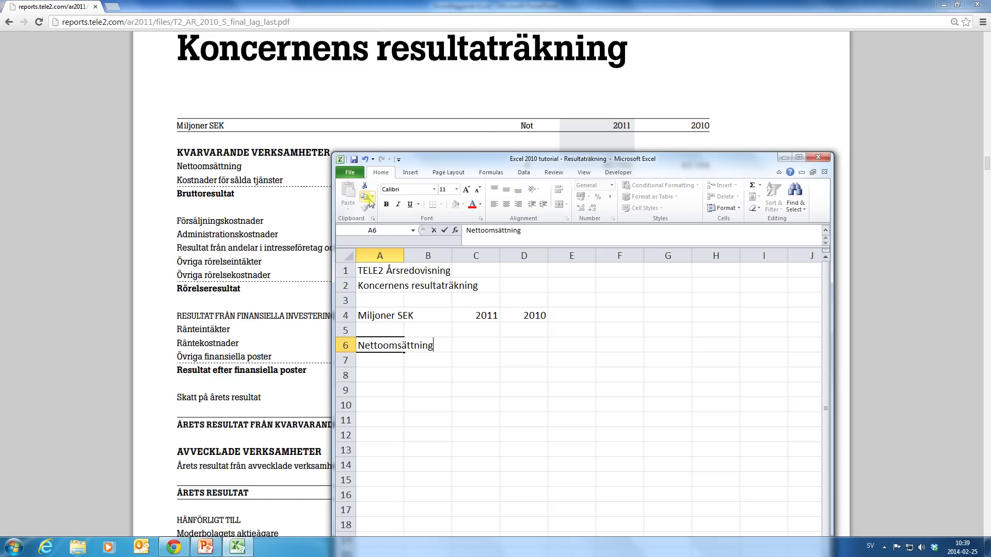
key("Tab")
key("Tab")
type("500")
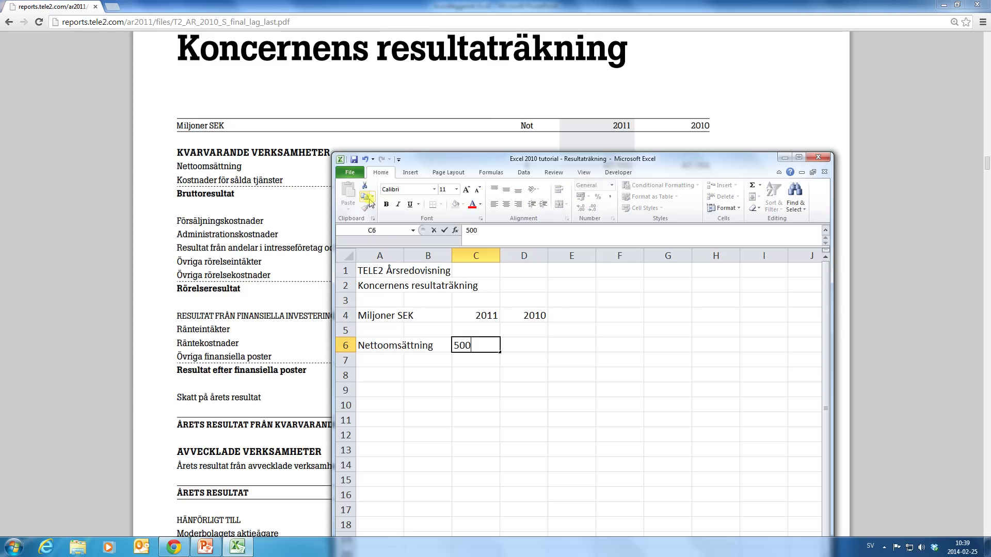
key("Tab")
type("600")
key("Return")
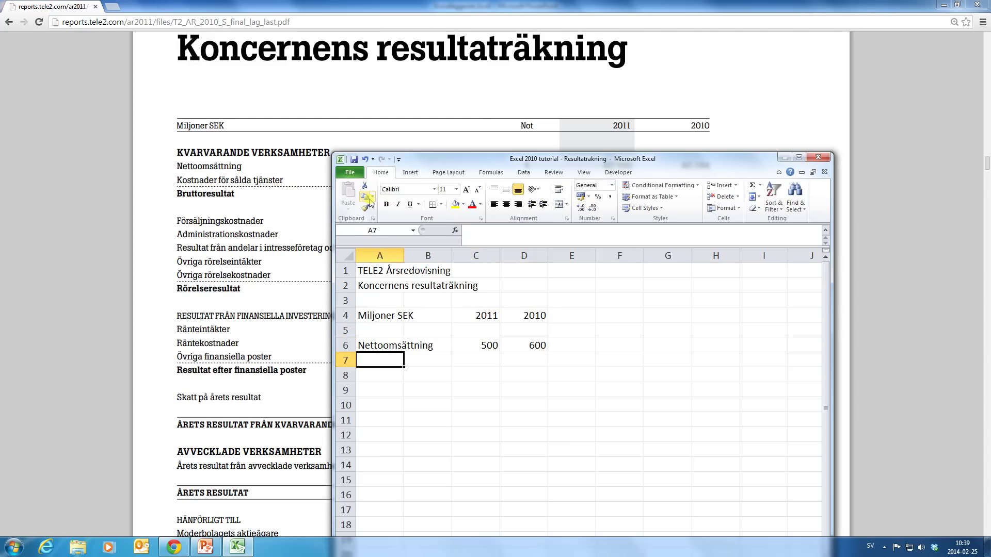
Fill row 7 with Kostnader för sålda tjänster, 400 and 300.
type("Kostnader för sålda tjänster")
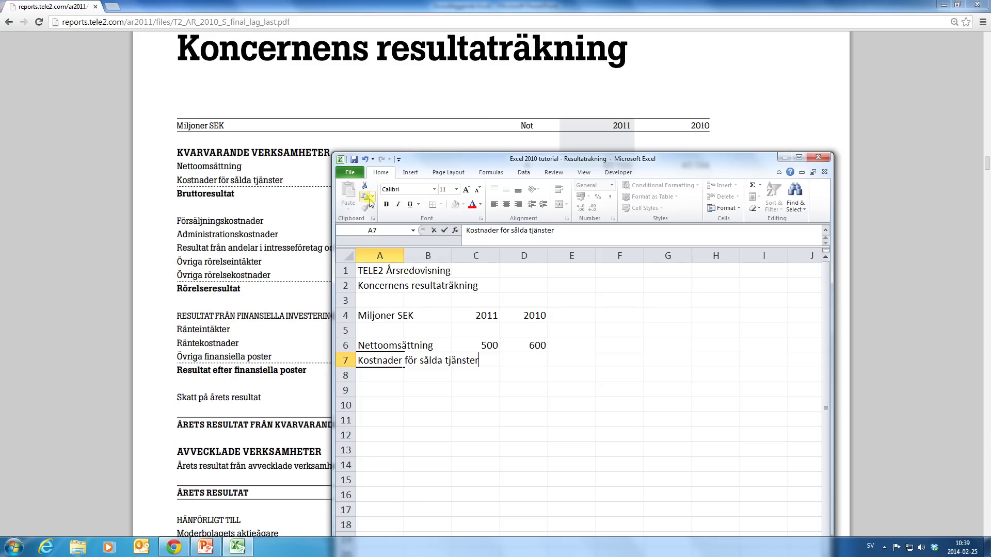
key("Tab")
type("400")
key("Tab")
type("300")
key("Return")
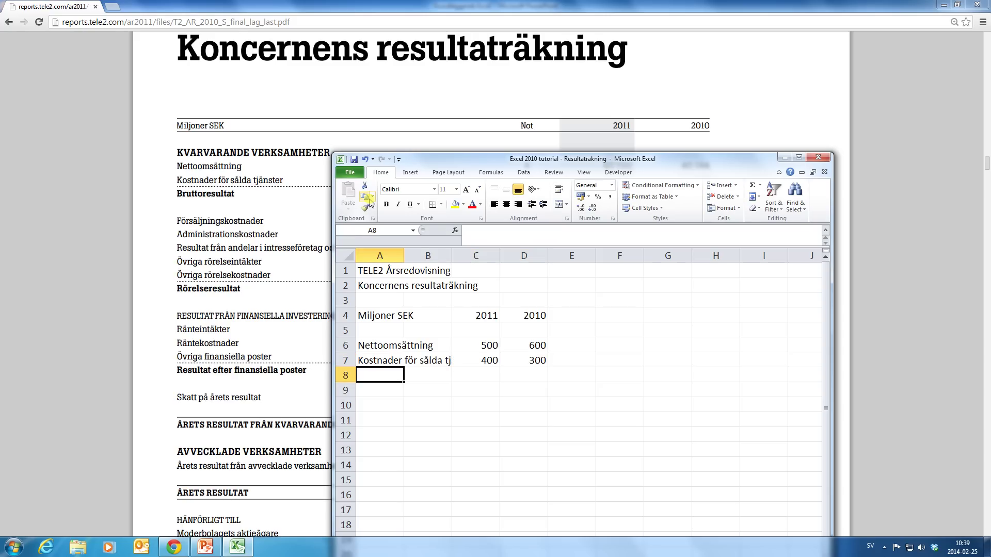
Re-enter 600 as the Nettoomsättning value in D6.
key("Up")
key("Up")
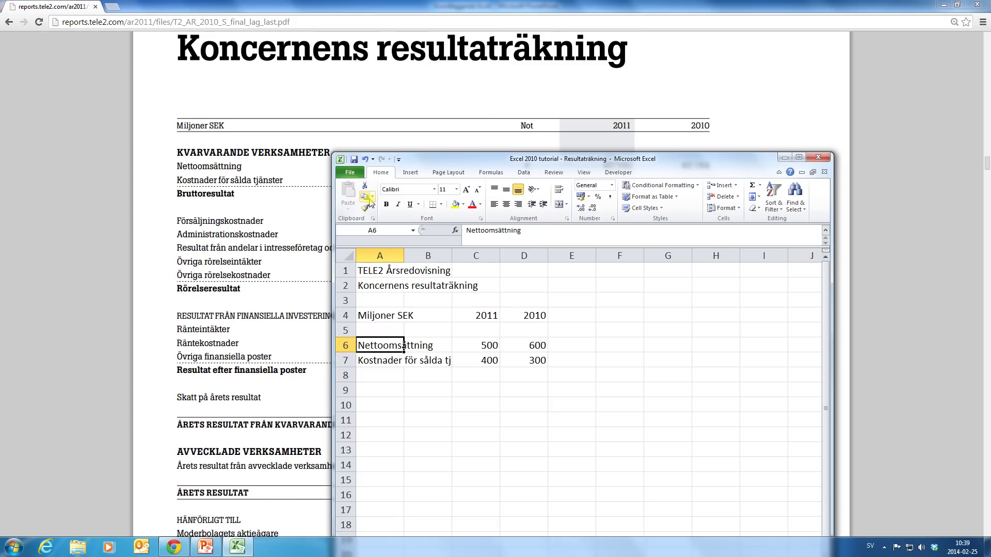
key("Right")
key("Right")
key("Right")
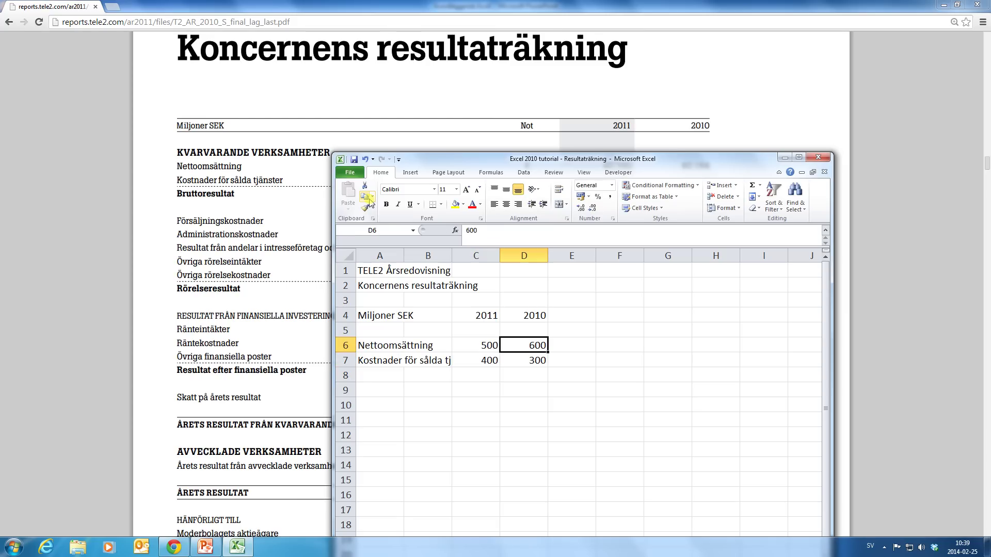
type("600")
key("Return")
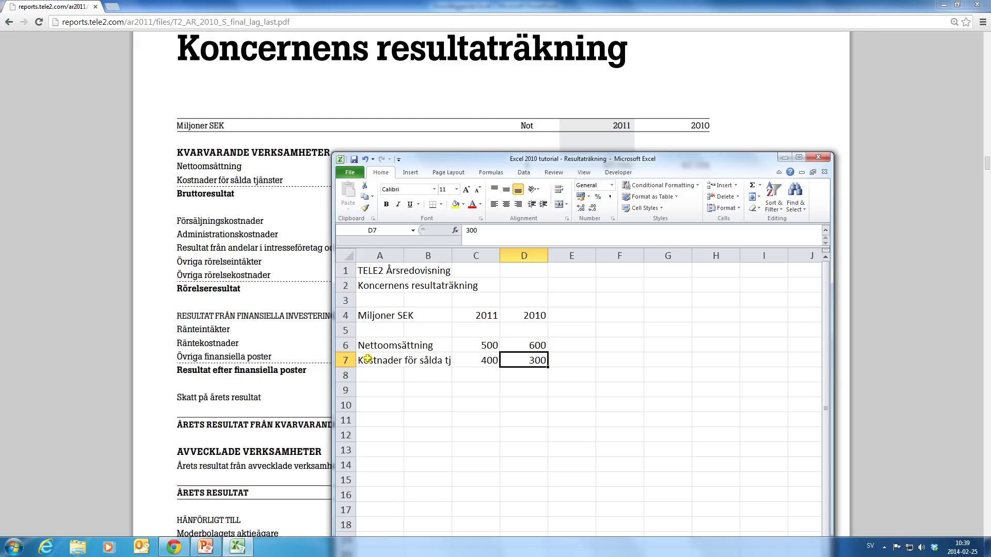
left_click(377, 360)
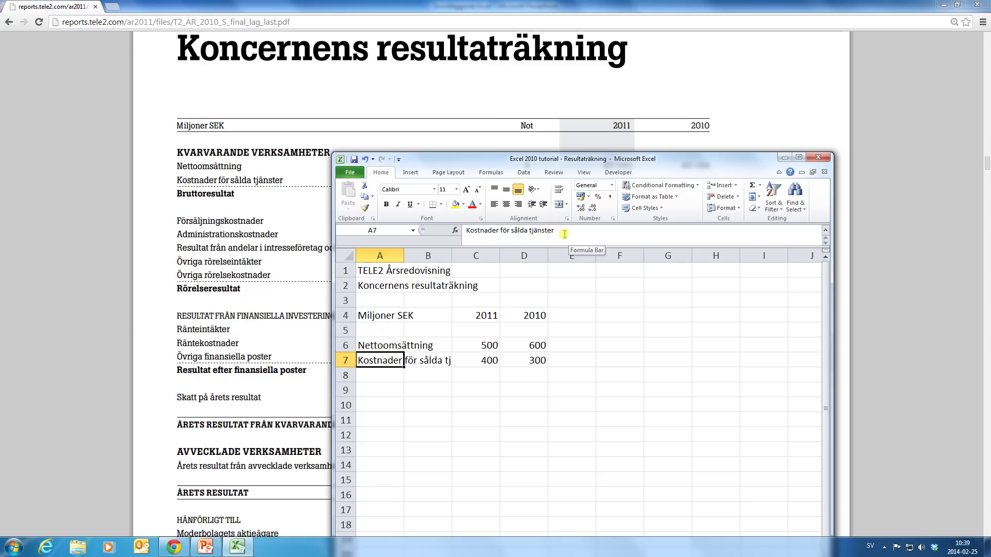
double_click(396, 363)
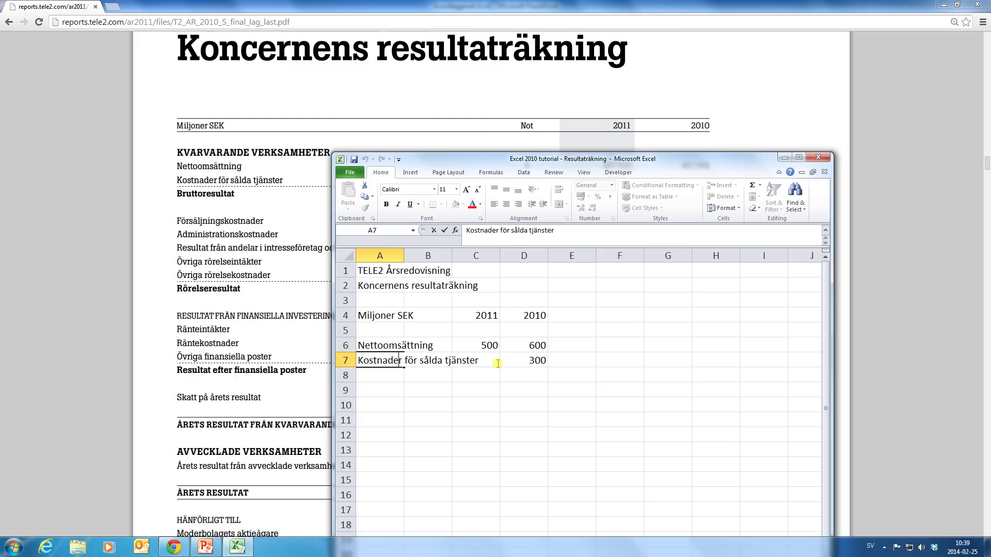
left_click(445, 360)
type("afbssabfufbuyasfuafufasug")
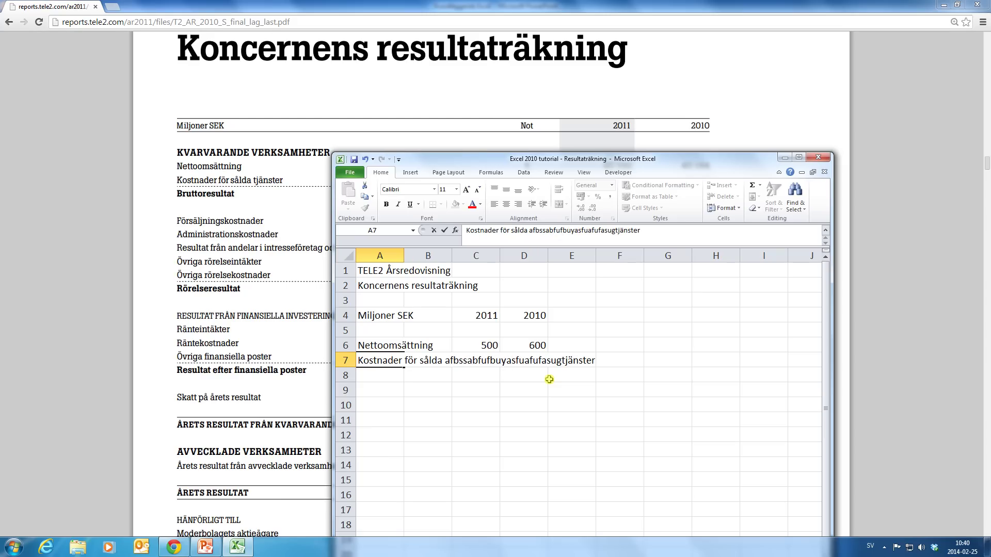
key("Escape")
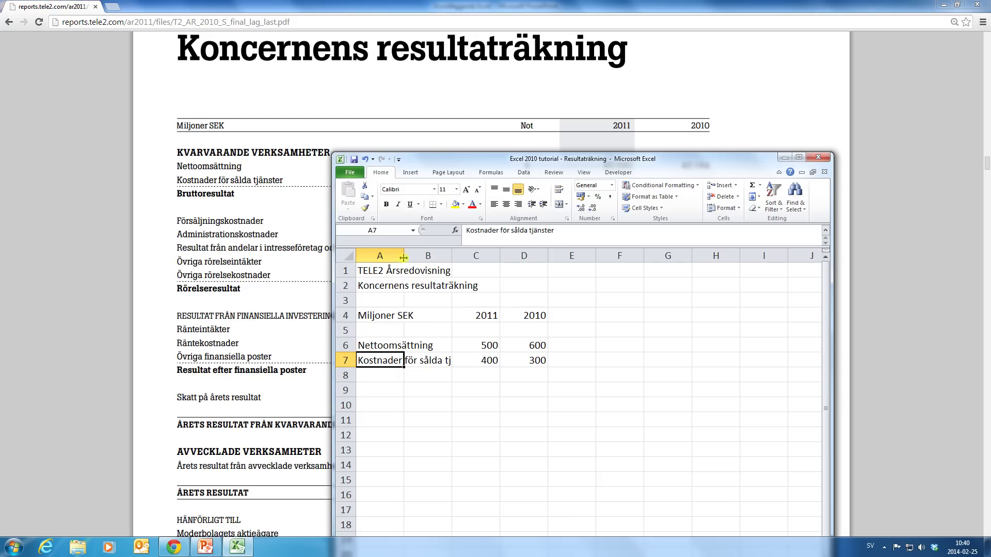
Autofit column A to show 'Kostnader för sålda tjänster' in full.
mouse_move(404, 257)
left_mouse_down()
mouse_move(600, 262)
mouse_move(422, 258)
left_mouse_up()
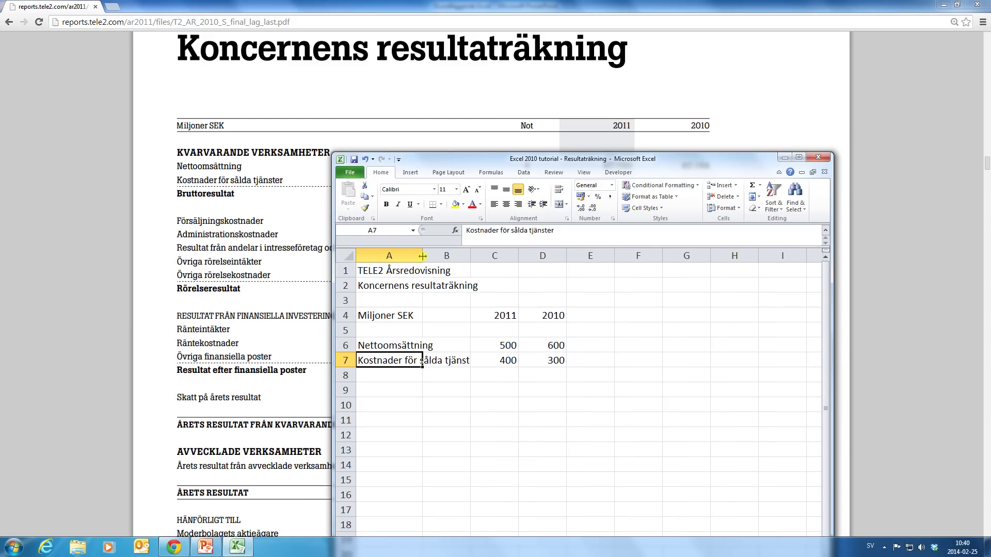
double_click(422, 256)
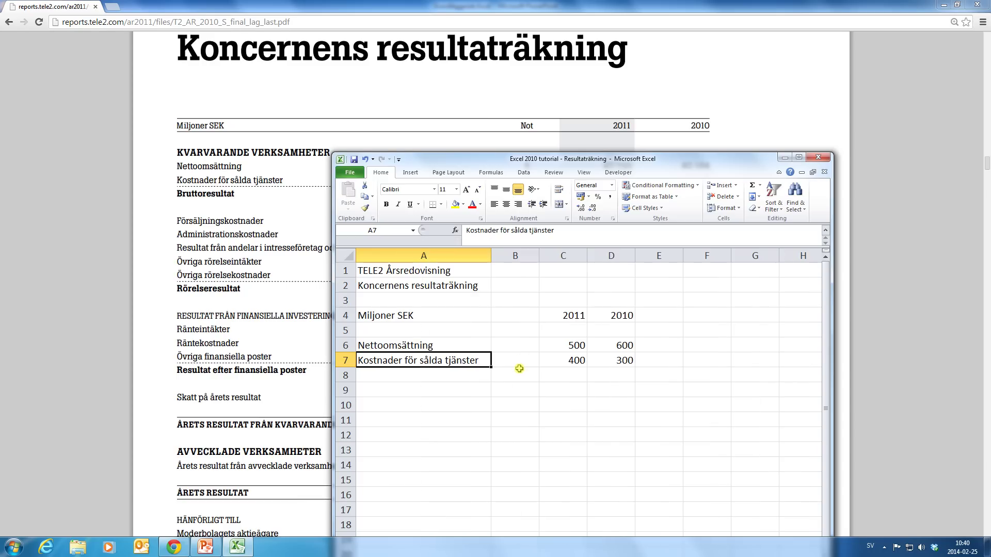
left_click(484, 281)
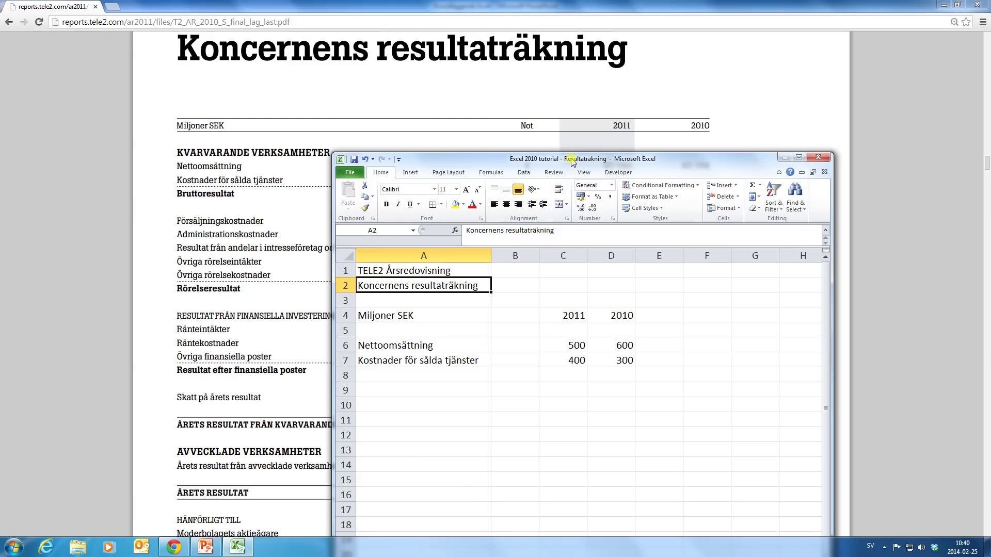
Move and narrow the Excel window so the PDF's figures and row labels stay visible.
left_click_drag(574, 164, 332, 88)
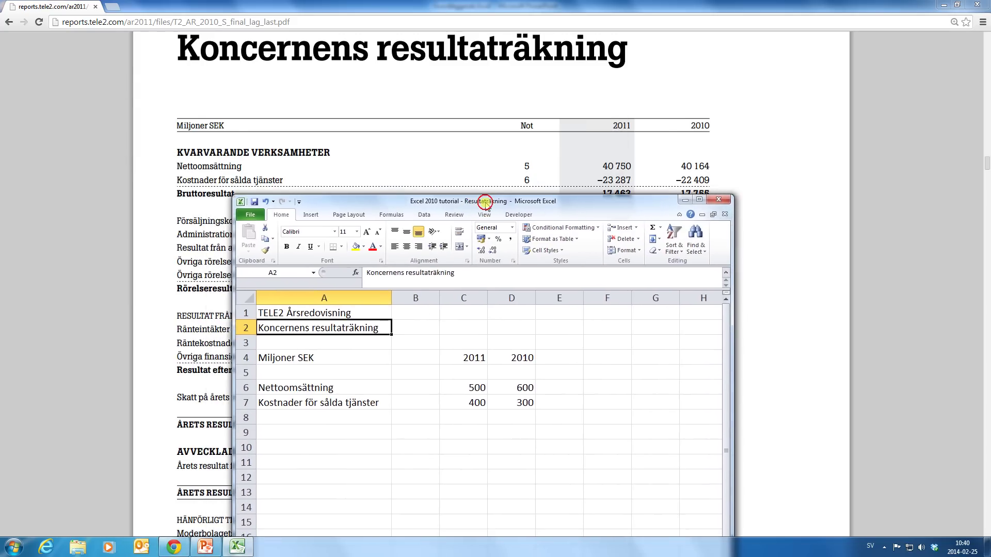
left_click_drag(332, 88, 433, 83)
left_click_drag(691, 232, 535, 227)
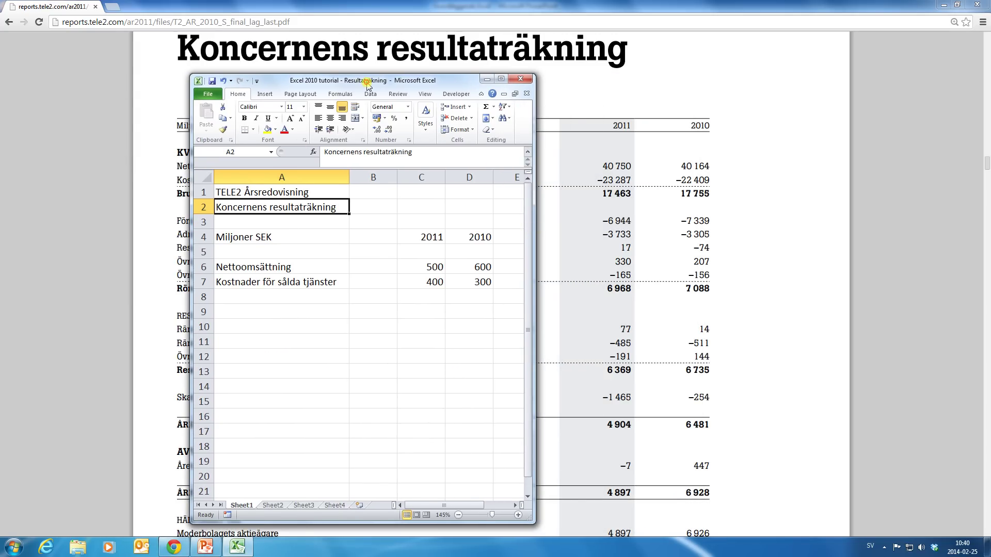
left_click_drag(354, 83, 408, 67)
left_click(490, 250)
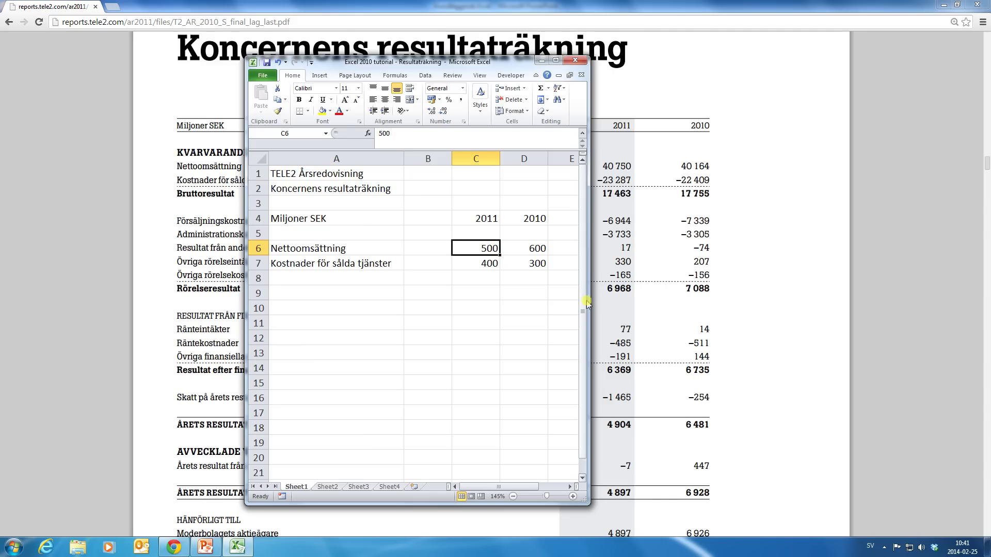
Replace the sample values in C6:D7 with 40750, 40164, -23287 and -22409.
type("40")
type("0")
key("Tab")
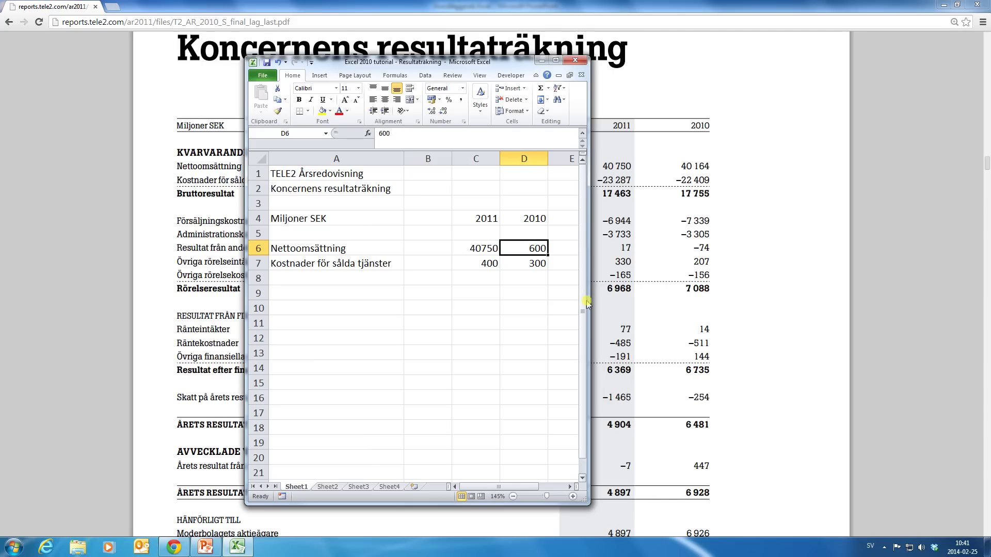
type("40164")
key("Return")
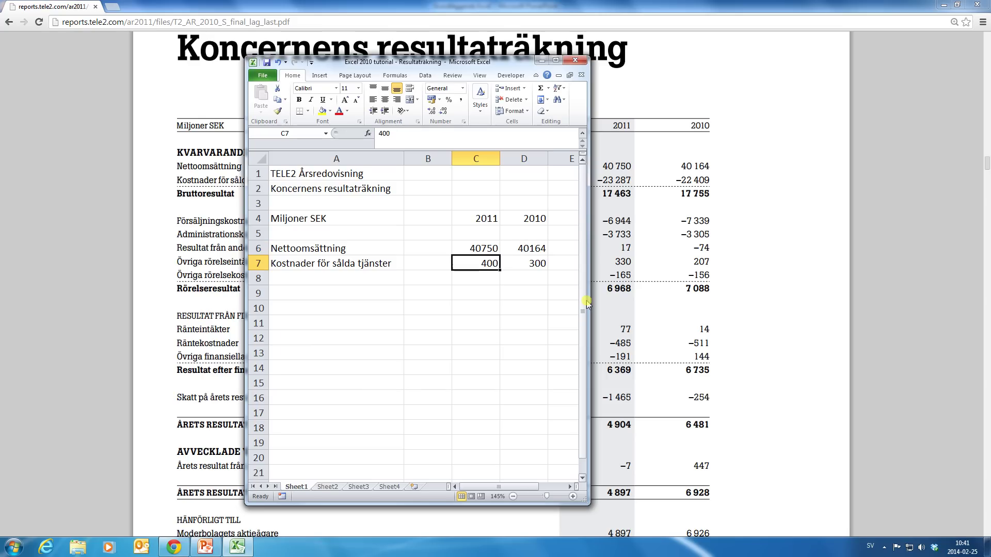
type("-2")
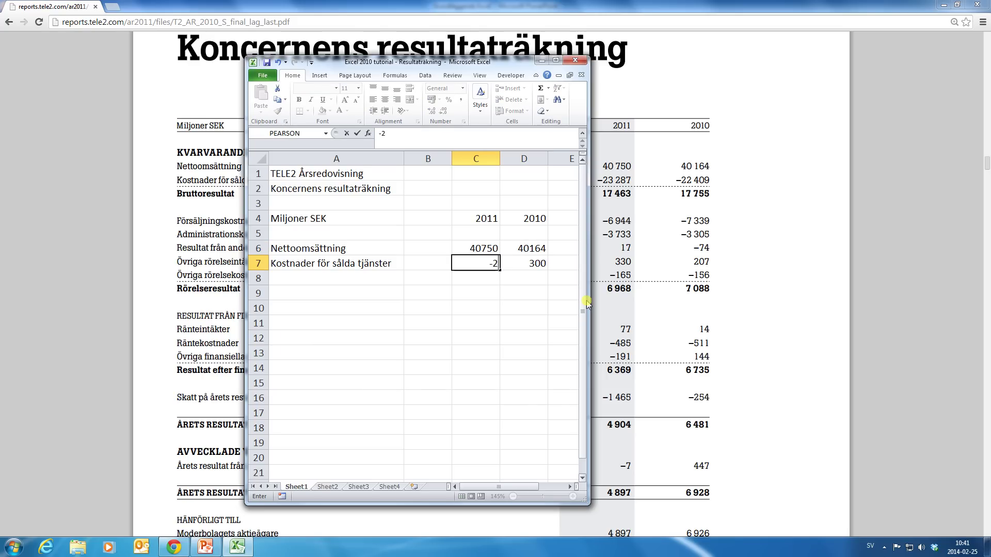
type("3287")
key("Tab")
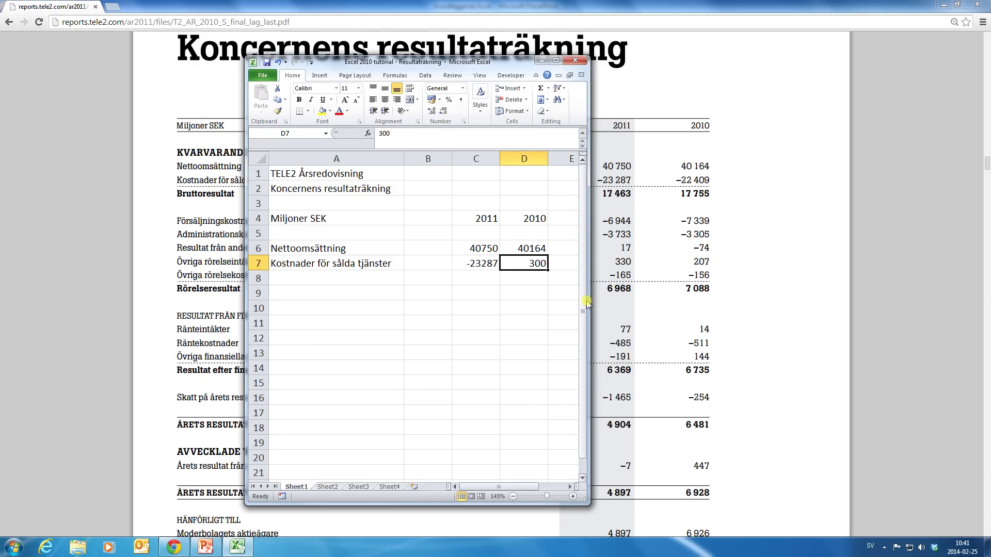
type("-22409")
key("Return")
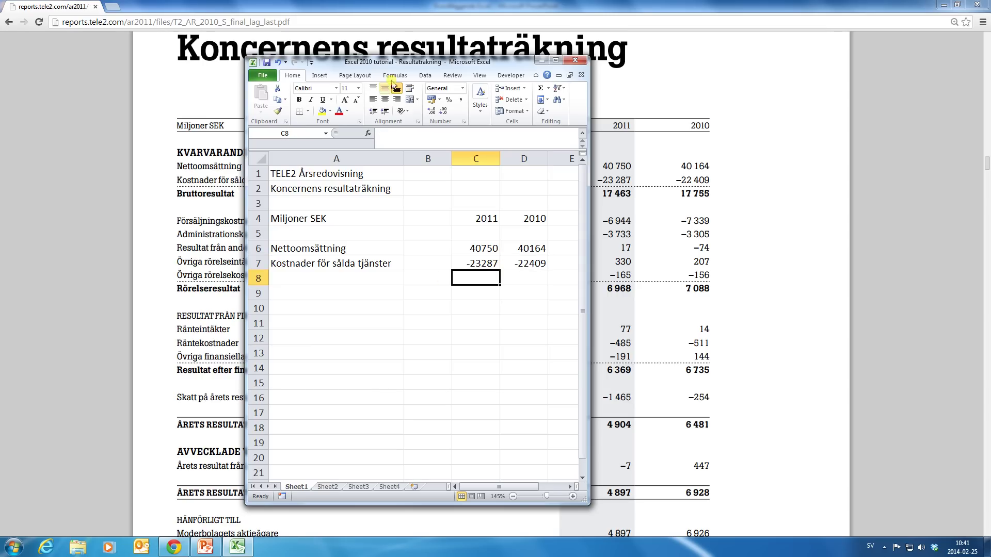
Enter the label Bruttoresultat in A8 and bring the PDF in front.
left_click(291, 274)
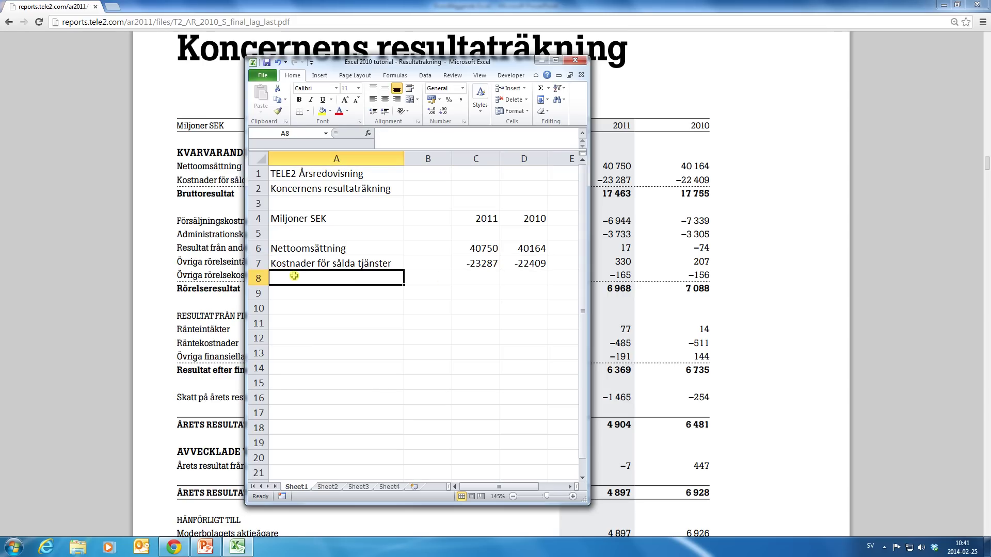
type("Bruttoresultat")
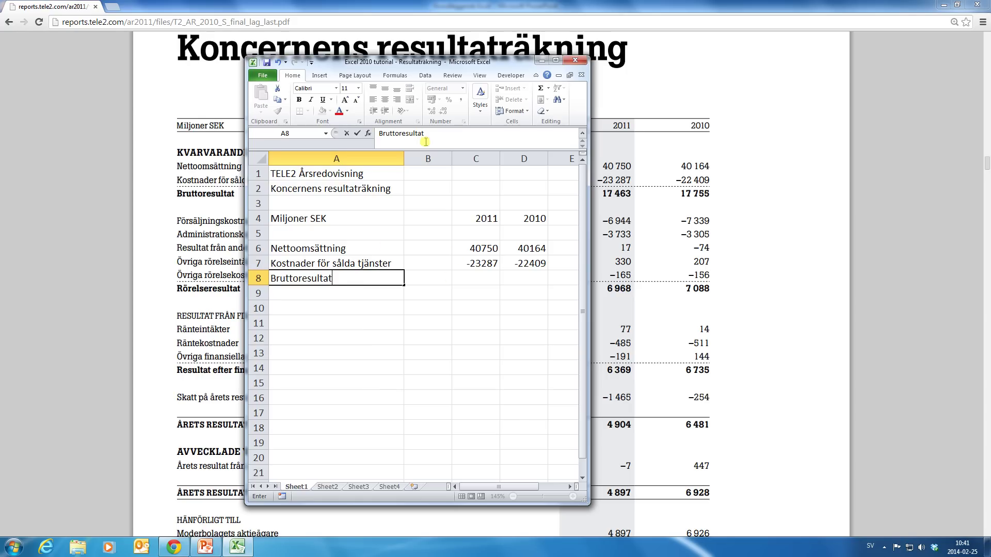
key("Return")
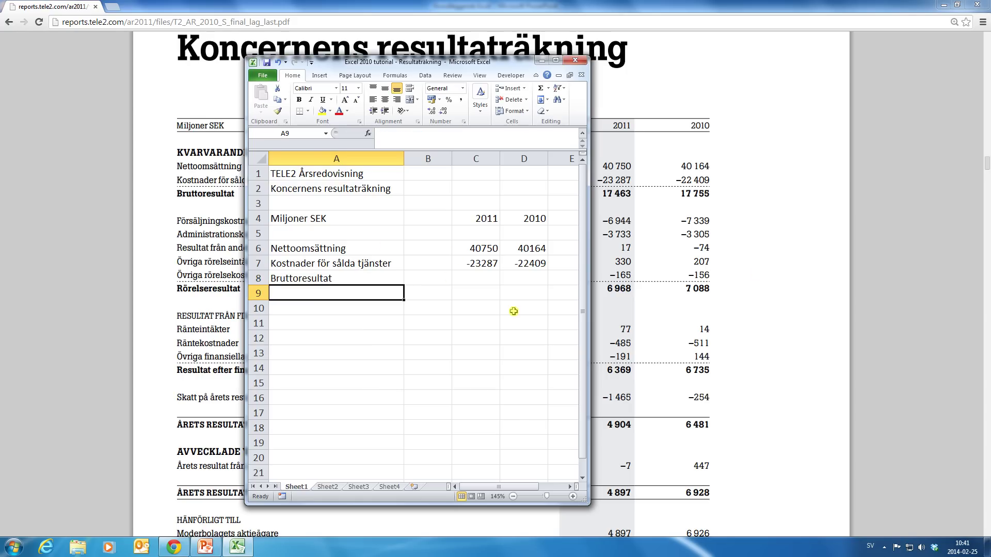
left_click(728, 253)
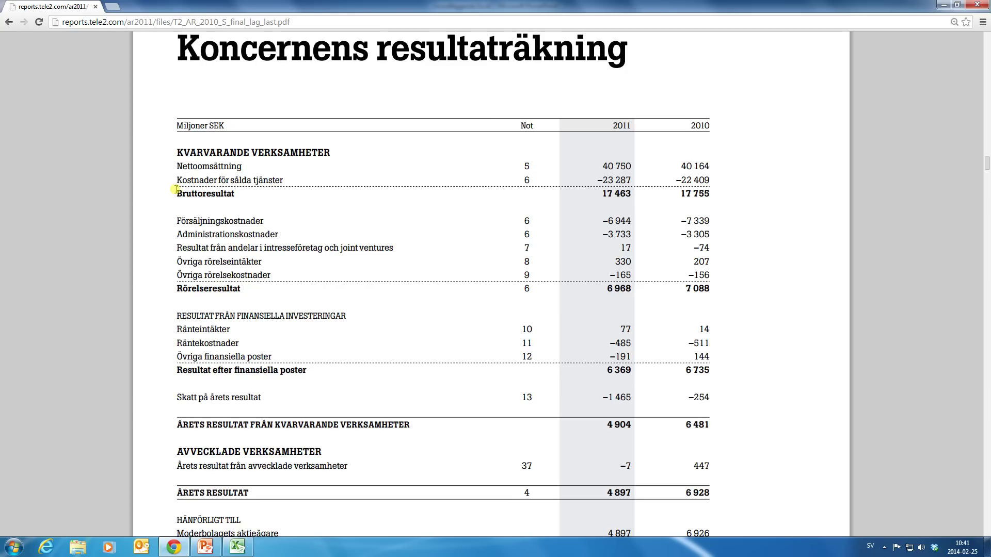
Look over the PDF, marking Bruttoresultat, the statement heading and the Kostnader row.
left_click_drag(175, 194, 238, 193)
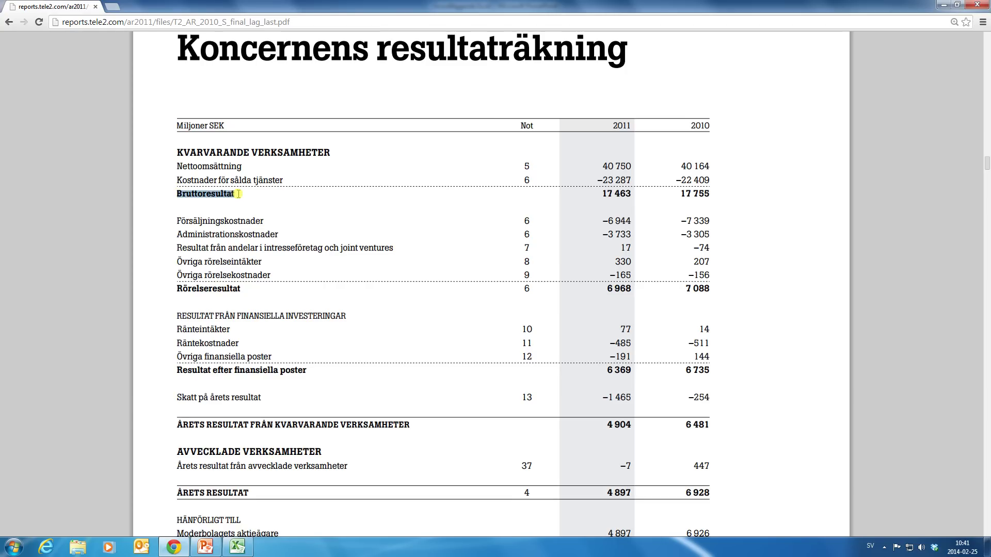
left_click(238, 194)
mouse_move(185, 53)
left_mouse_down()
mouse_move(460, 55)
mouse_move(653, 37)
left_mouse_up()
left_click(627, 87)
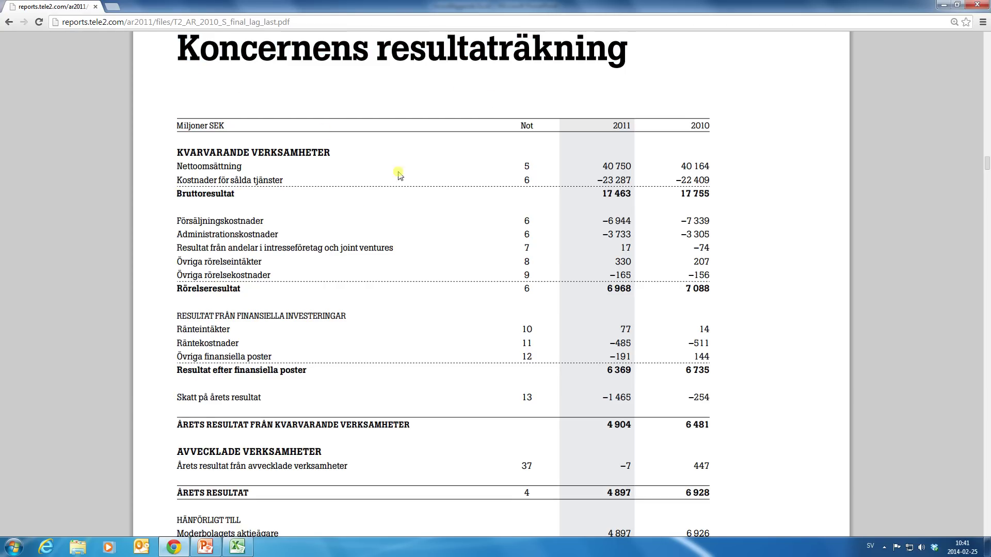
triple_click(182, 187)
left_click(350, 188)
Make the Koncernens resultaträkning heading in A2 bold.
key("alt+Tab")
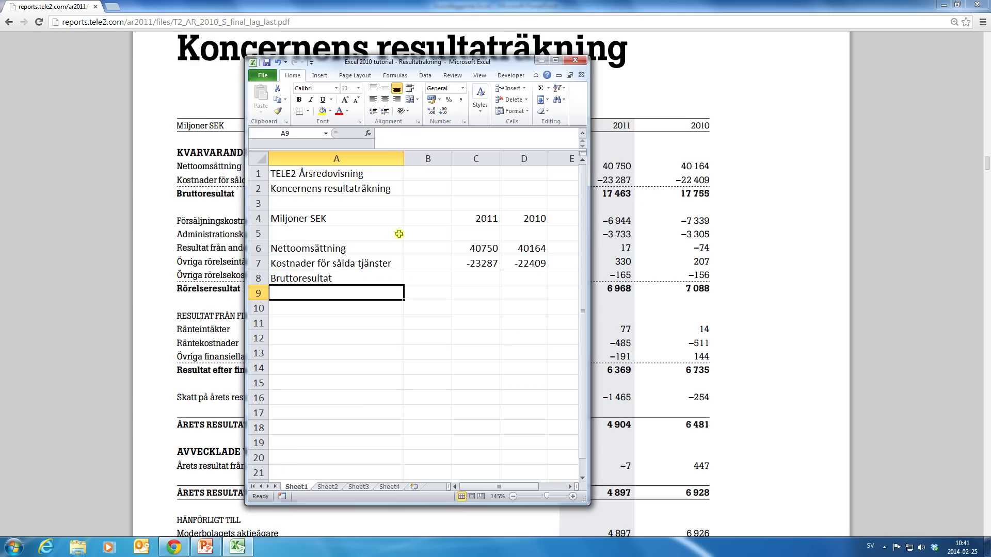
left_click(327, 196)
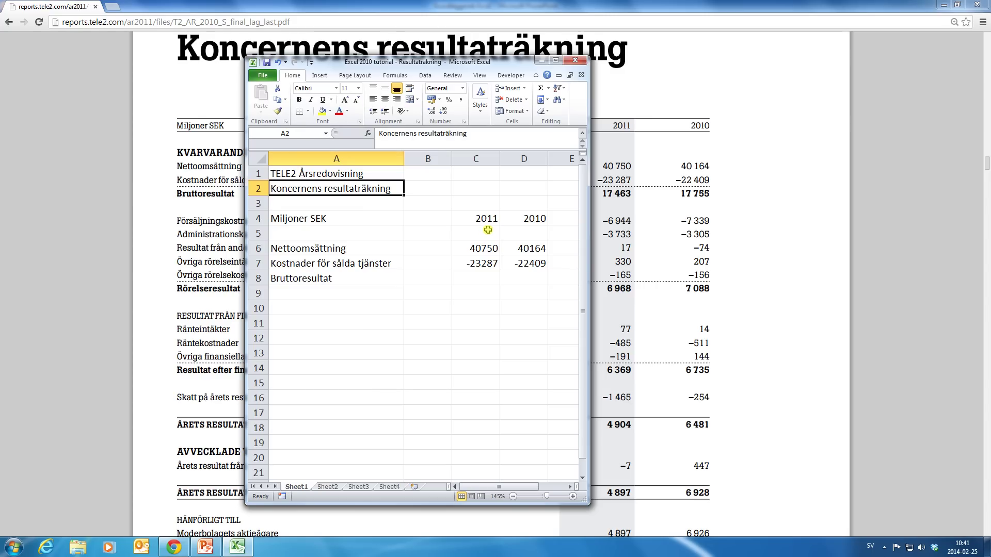
key("ctrl+b")
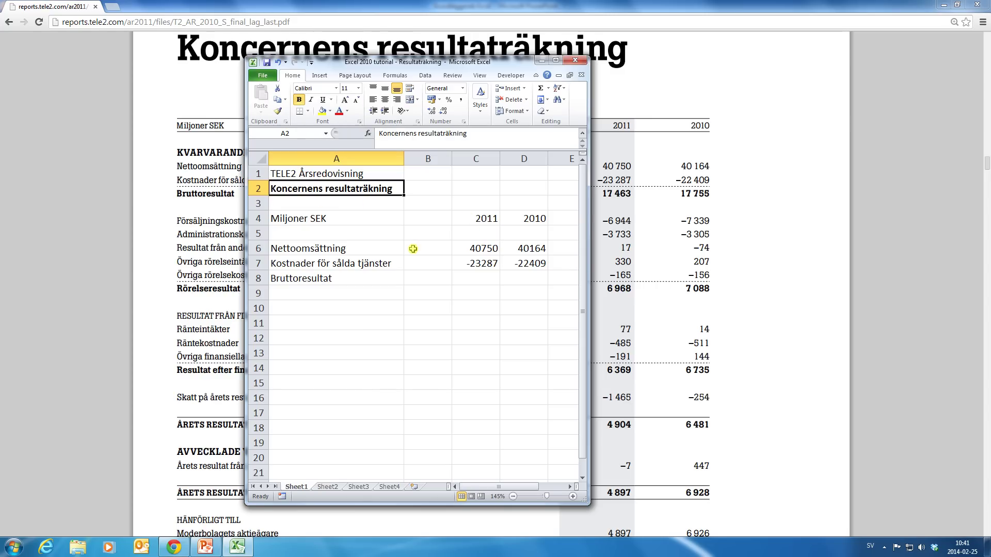
left_click(339, 204)
left_click(343, 192)
key("ctrl+b")
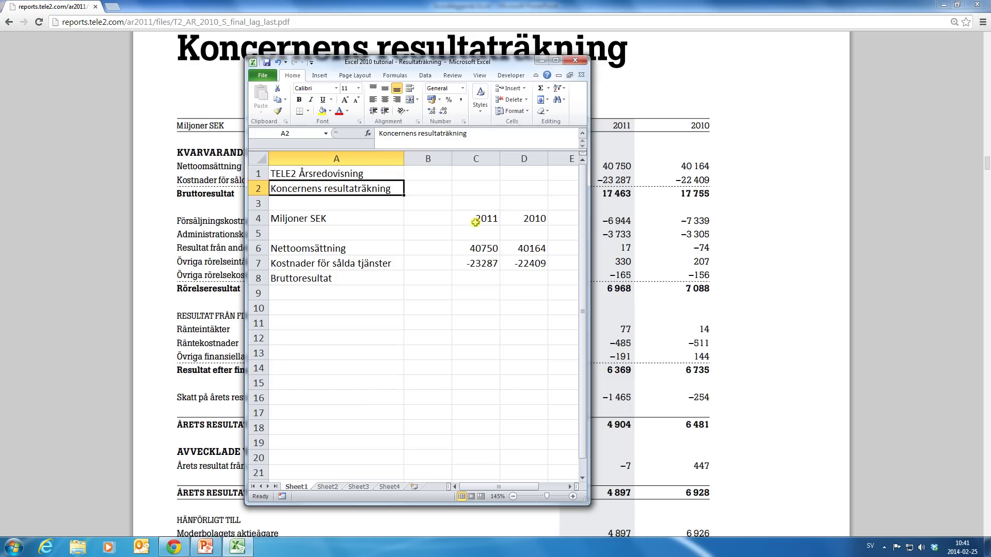
key("ctrl+b")
Bold the Bruttoresultat label in A8 and select A8:D8.
left_click(319, 277)
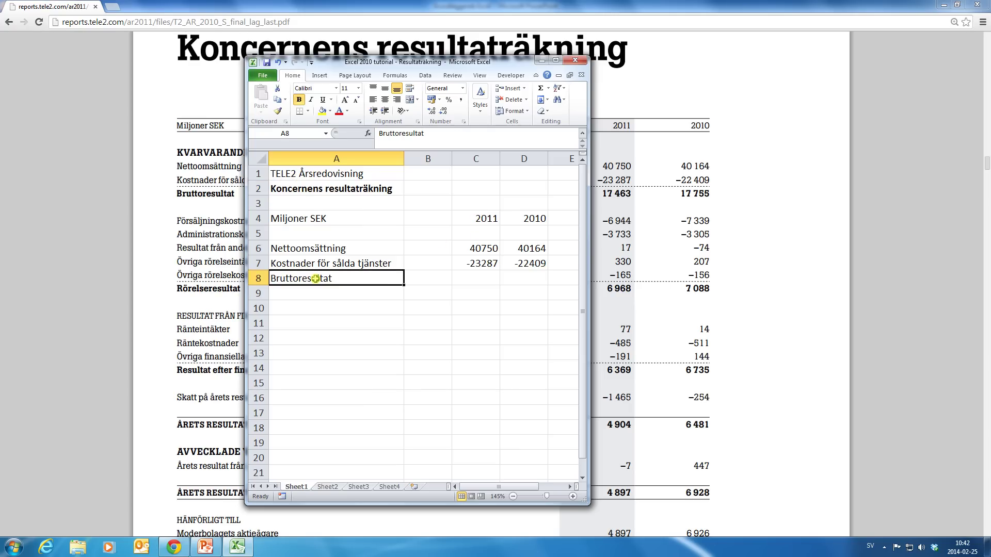
key("ctrl+b")
left_click(530, 277, "shift")
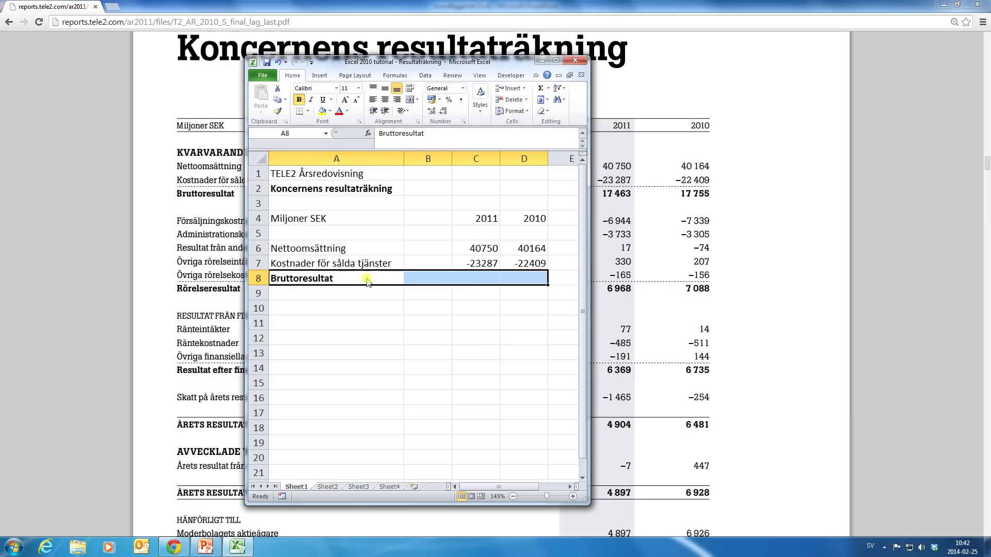
Give A8:D8 a fine dotted top border in Format Cells, discarding trial double-line borders.
right_click(368, 279)
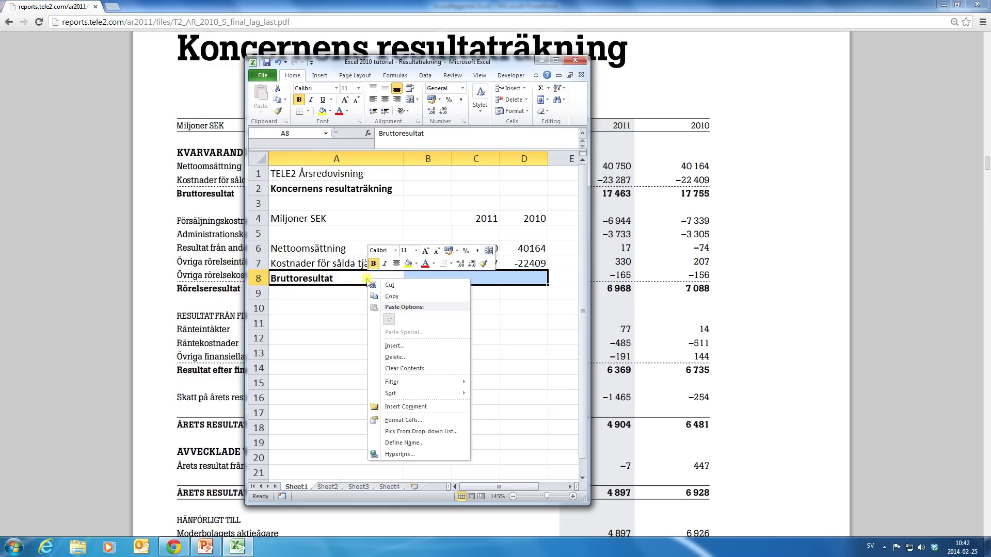
left_click(406, 421)
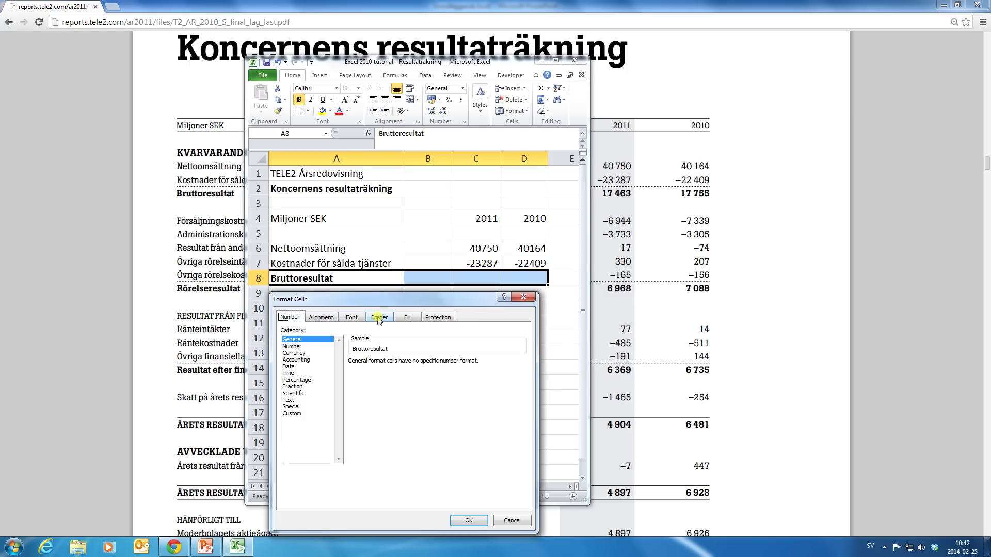
left_click(379, 317)
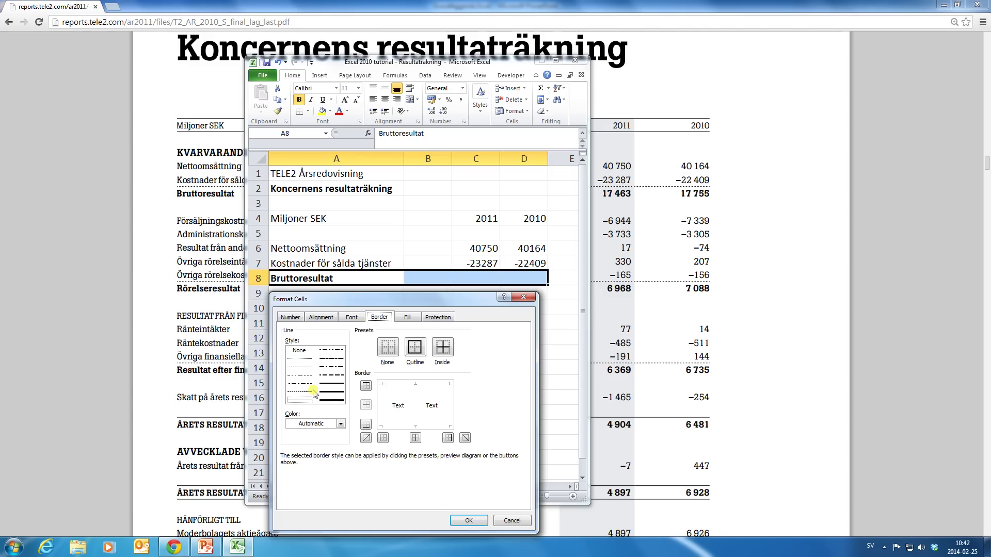
left_click(300, 402)
left_click(401, 386)
left_click(405, 427)
left_click(450, 402)
left_click(295, 401)
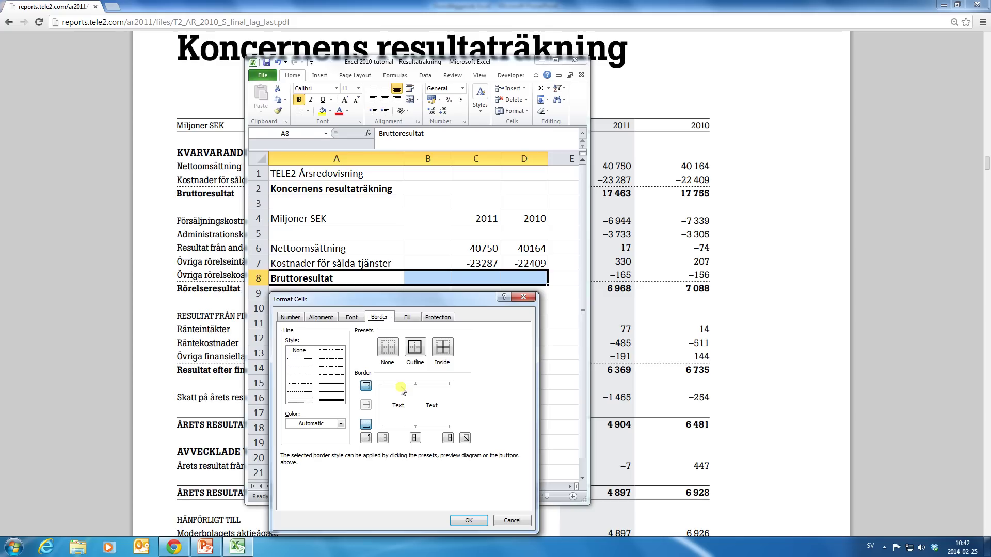
left_click(402, 387)
left_click(406, 424)
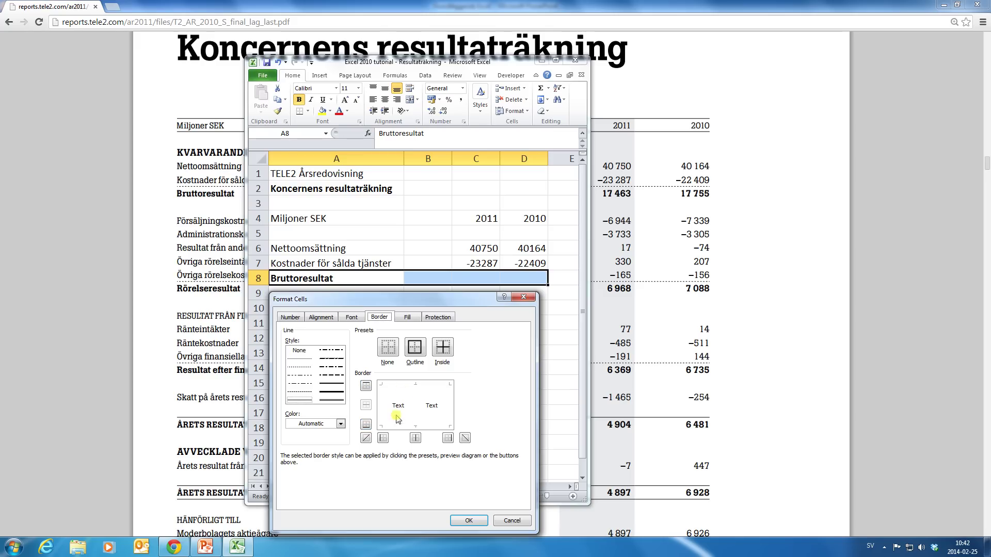
left_click(303, 359)
left_click(400, 387)
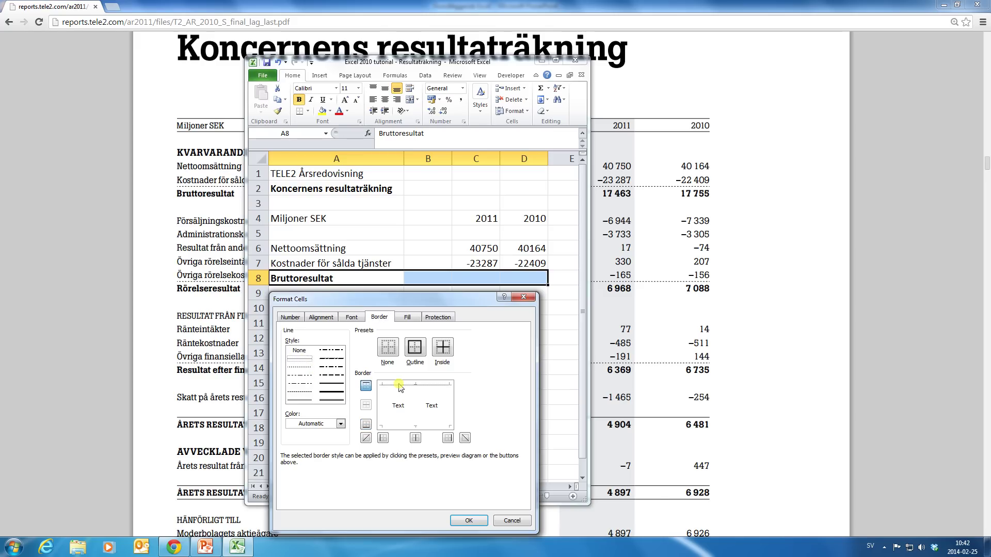
left_click(471, 519)
left_click(491, 339)
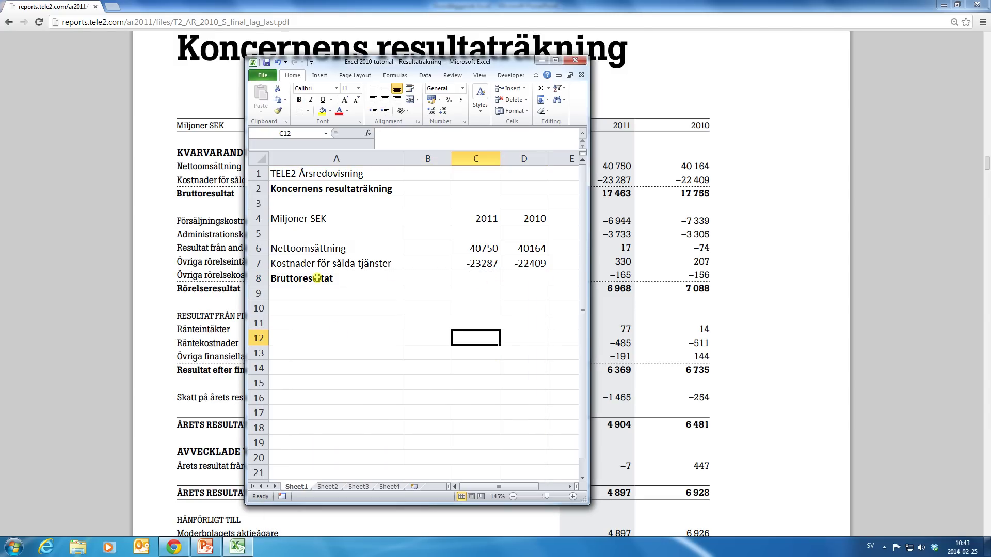
Redo the A8:D8 top border with a different dotted line style.
left_click_drag(309, 278, 512, 277)
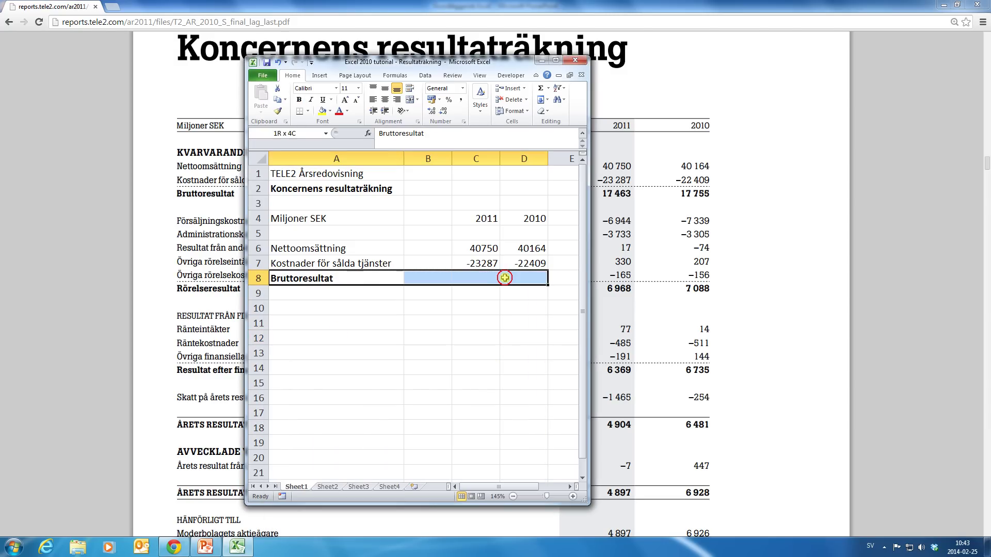
right_click(393, 279)
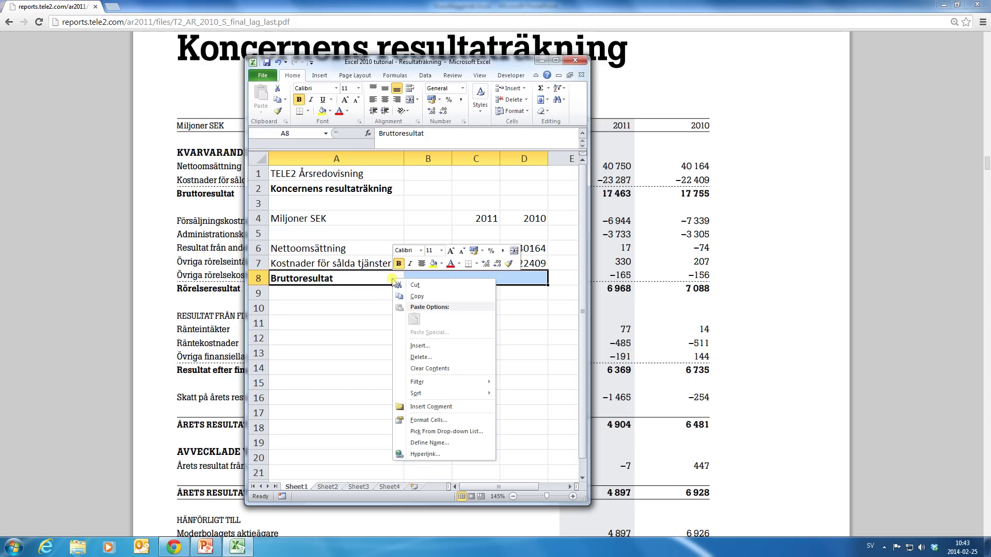
left_click(436, 421)
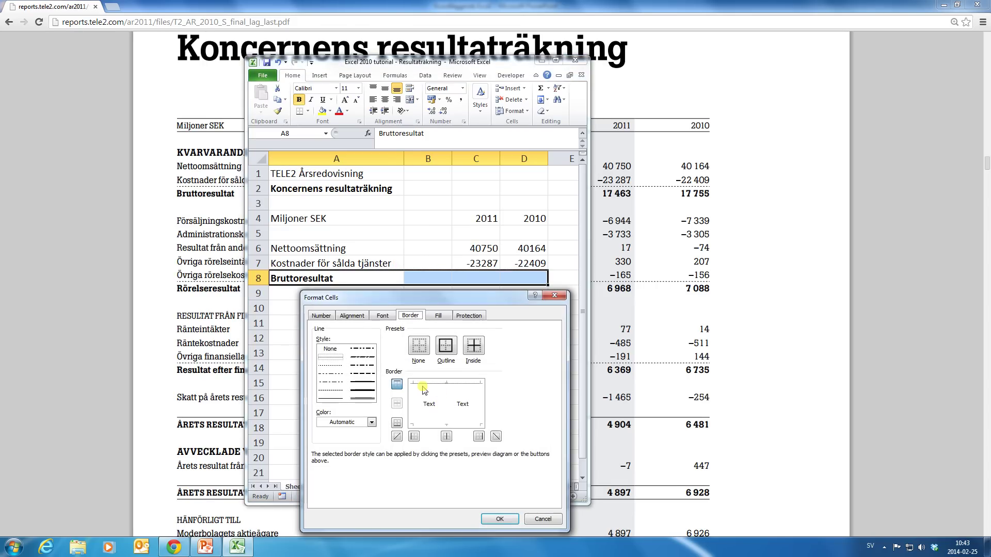
left_click(427, 388)
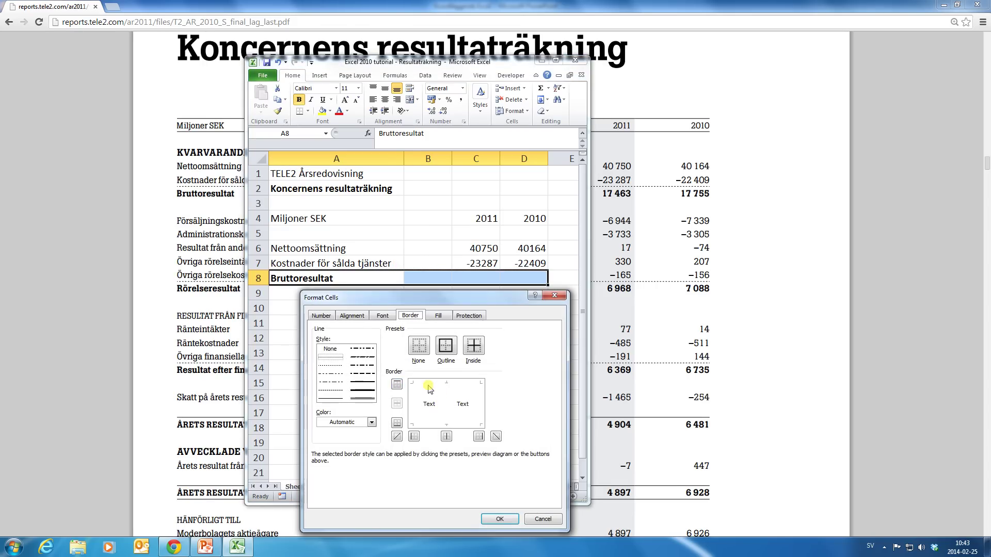
left_click(330, 365)
left_click(429, 383)
left_click(499, 519)
left_click(485, 363)
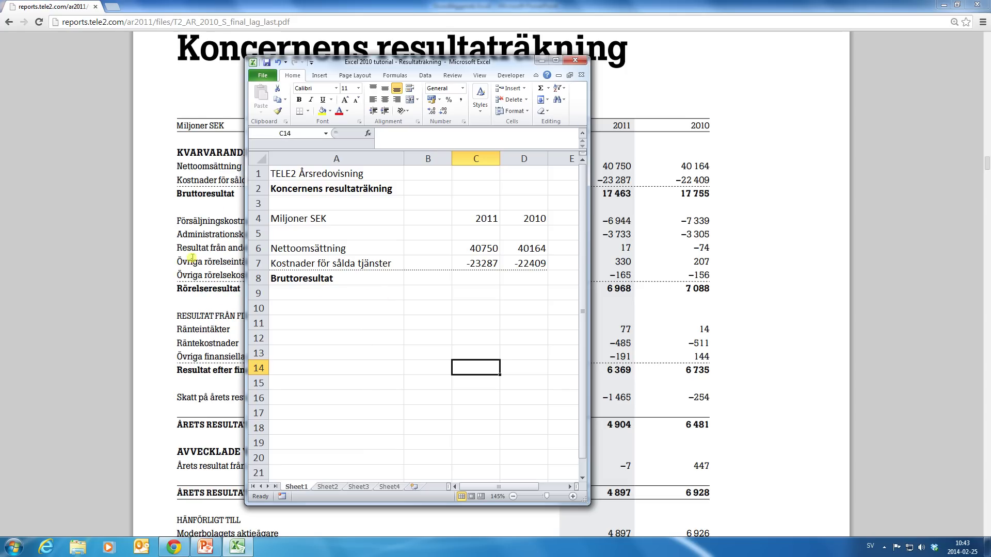
Maximize Excel, switch to Sheet2 and AutoFit column A to its longest labels.
left_click(556, 60)
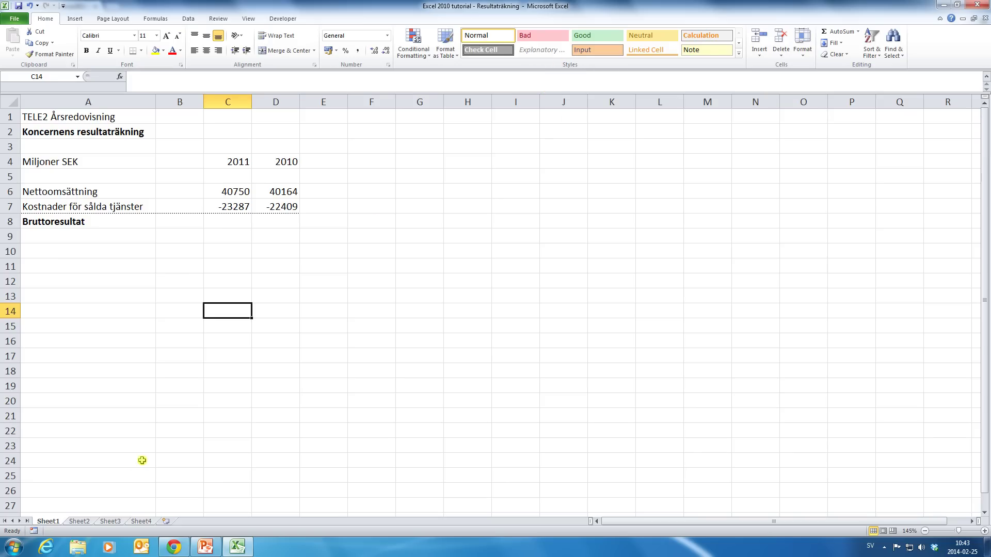
left_click(80, 522)
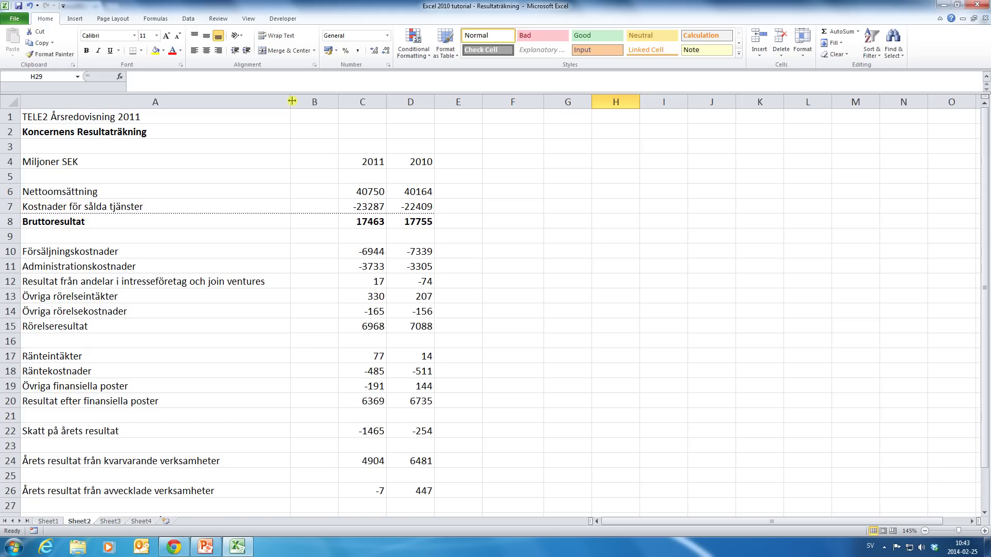
left_click_drag(292, 101, 160, 102)
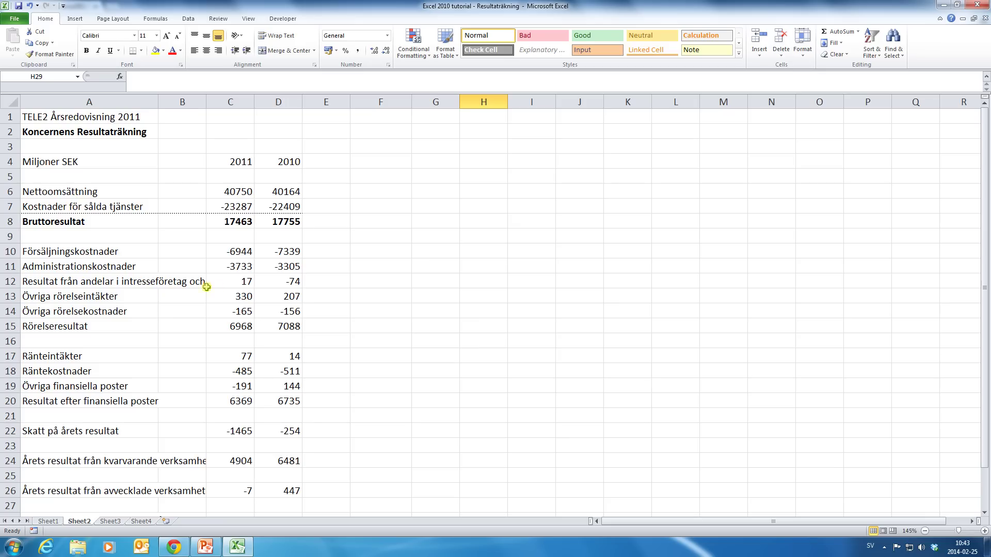
double_click(158, 101)
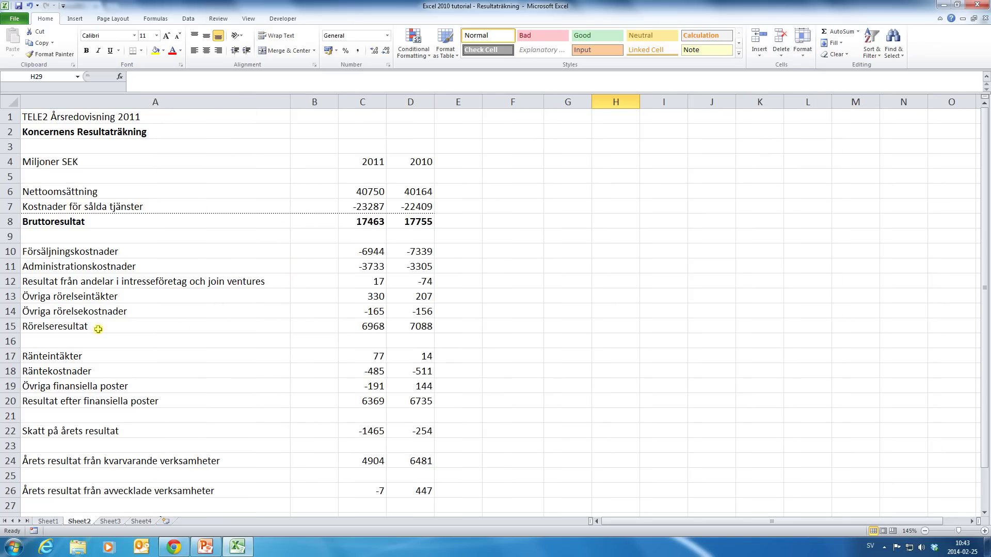
Bold the Rörelseresultat row 15 and Resultat efter finansiella poster row 20 across A–D.
left_click(60, 329)
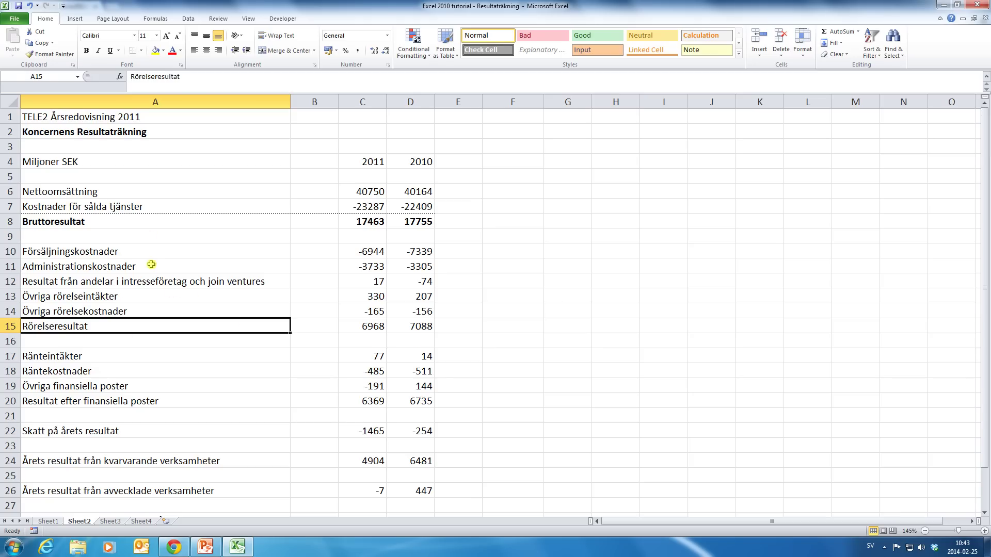
left_click(423, 326, "shift")
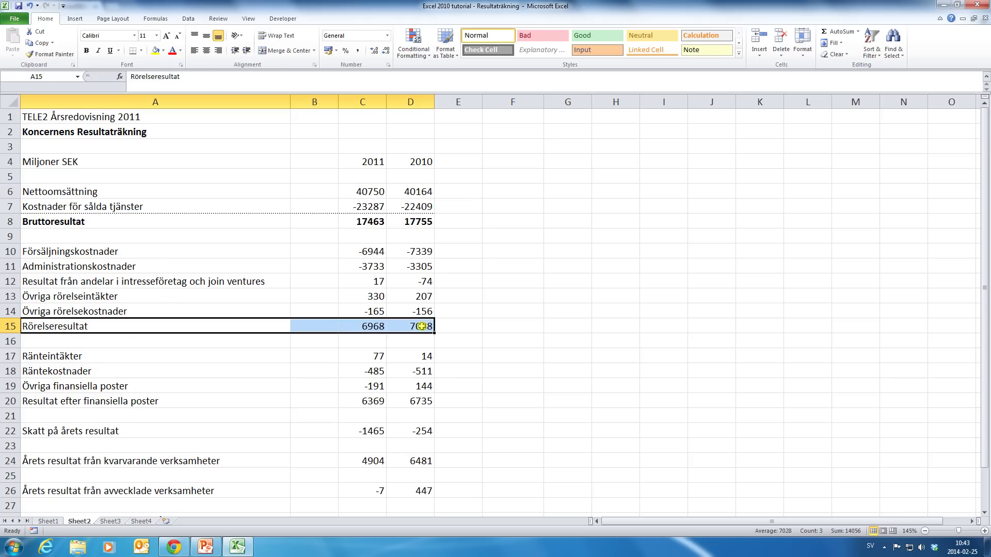
key("ctrl+b")
left_click_drag(100, 403, 413, 401)
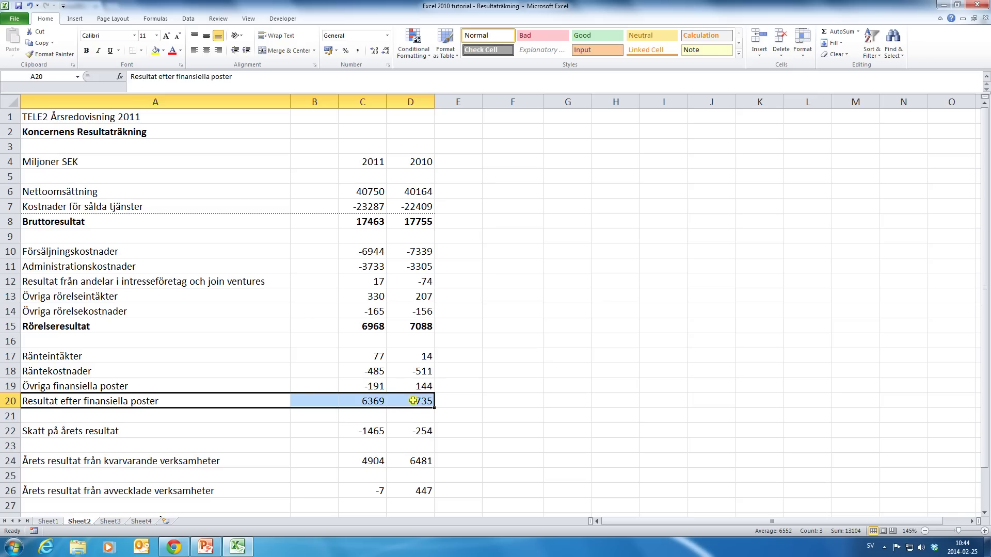
key("ctrl+b")
Bold row 24 and the TOTALRESULTAT FÖR ÅRET row 30, then reselect A15:D15.
scroll(289, 386, "down", 1)
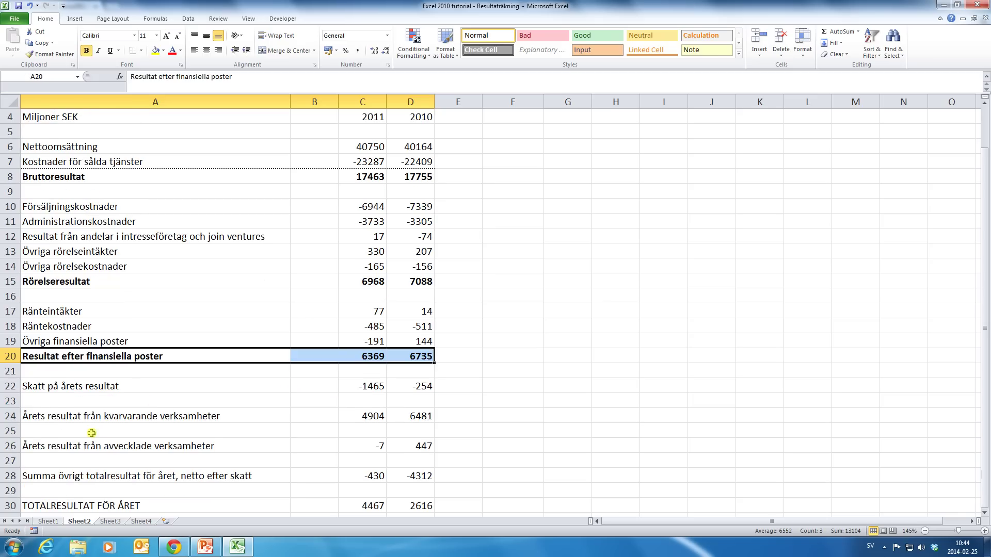
left_click_drag(61, 416, 410, 417)
key("ctrl+b")
scroll(361, 410, "down", 1)
left_click_drag(49, 460, 410, 462)
key("ctrl+b")
left_click(467, 431)
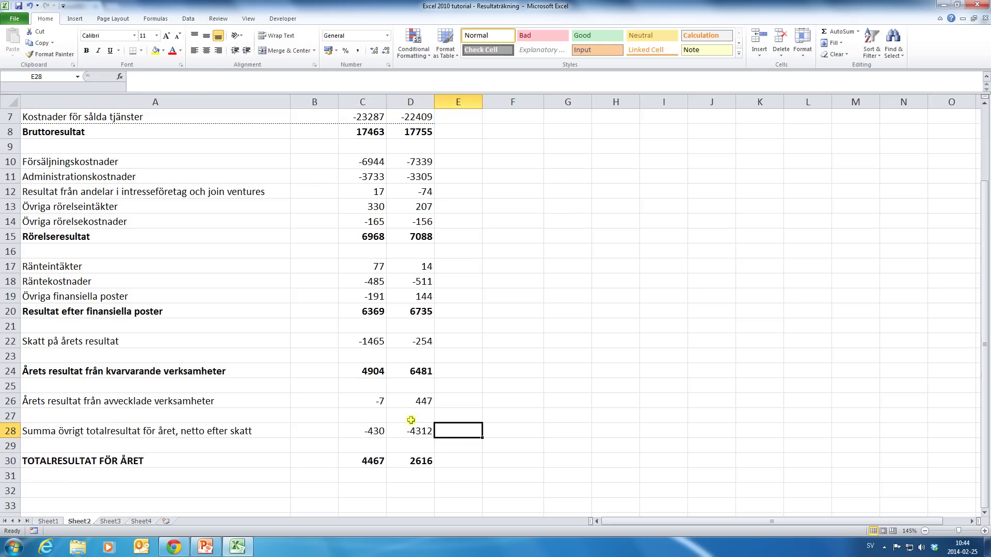
scroll(419, 405, "up", 1)
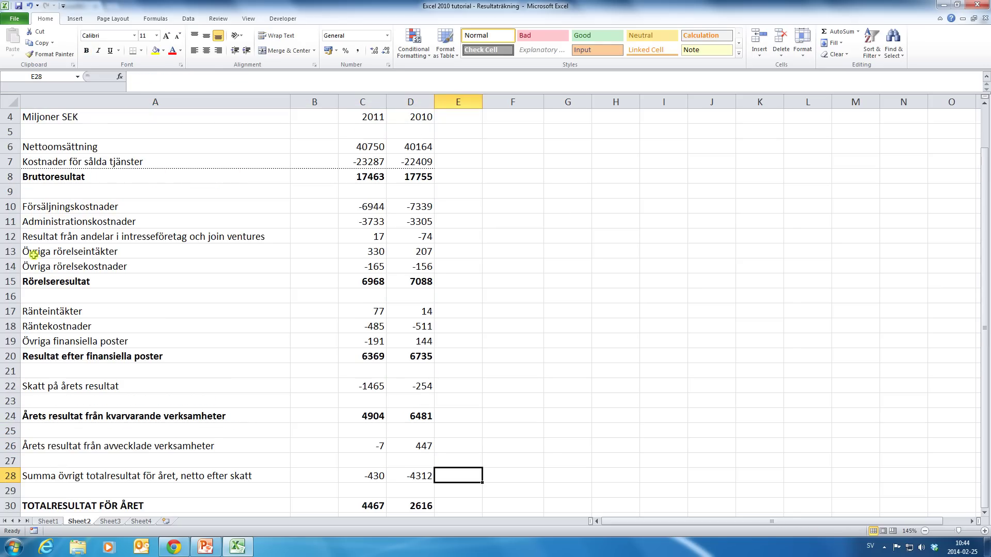
left_click_drag(38, 283, 419, 283)
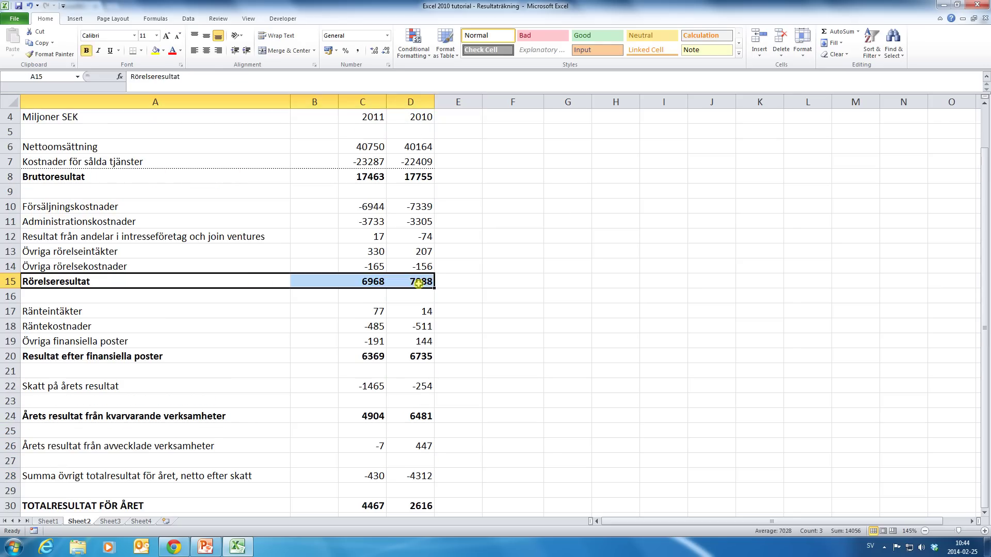
Add a dotted top border to the Rörelseresultat row A15:D15.
right_click(344, 285)
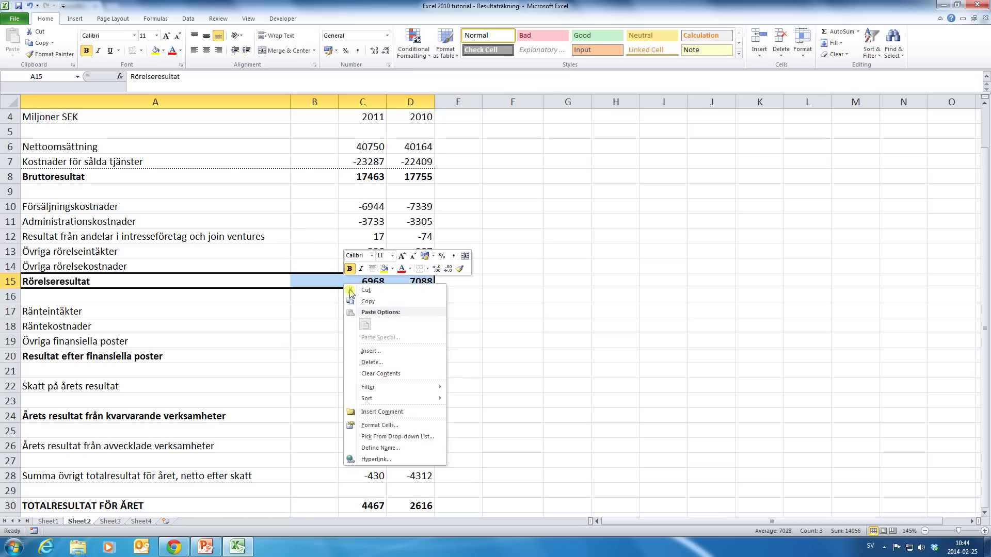
left_click(376, 424)
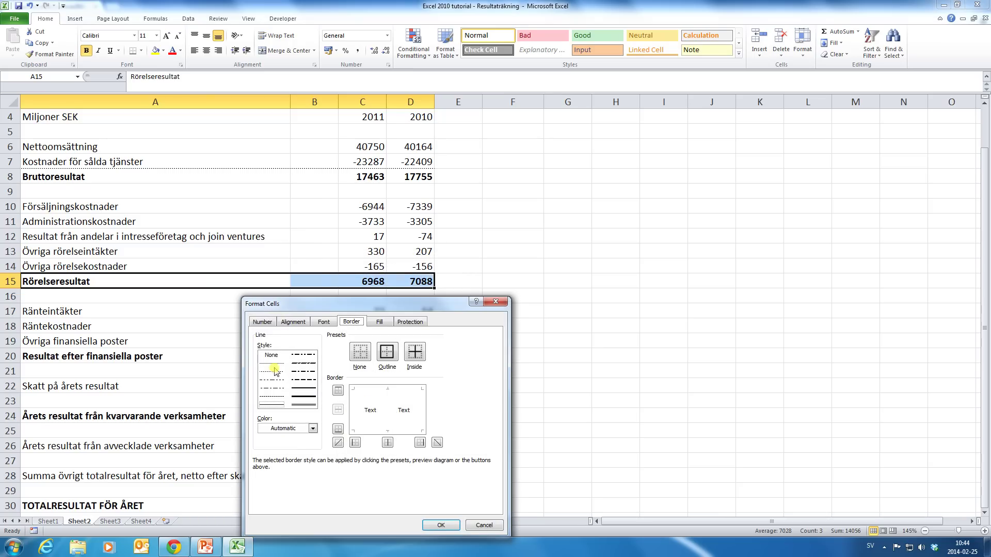
left_click(272, 396)
left_click(371, 389)
left_click(440, 525)
left_click(487, 344)
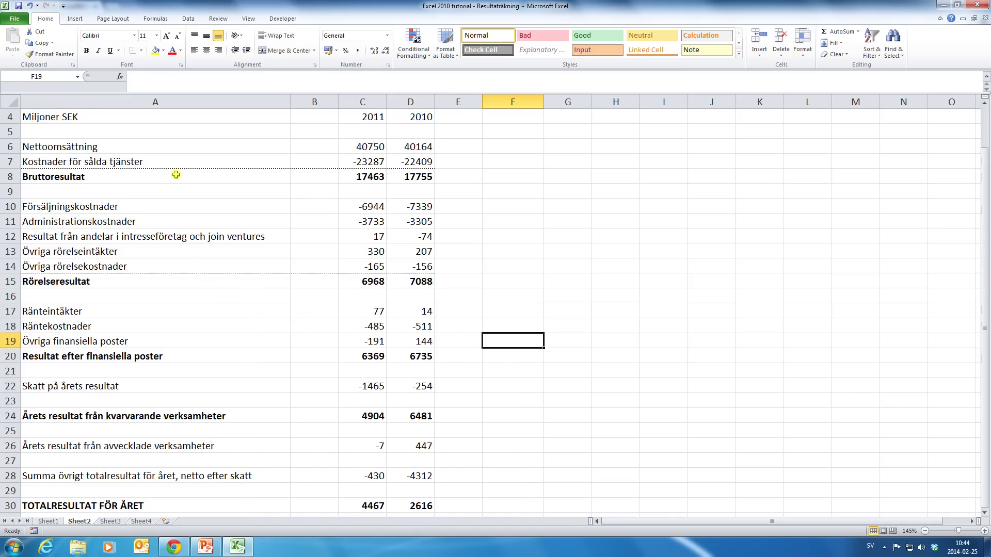
Unbold row 15 and reapply its top border, then select A8:D8.
left_click(209, 175)
left_click(298, 295)
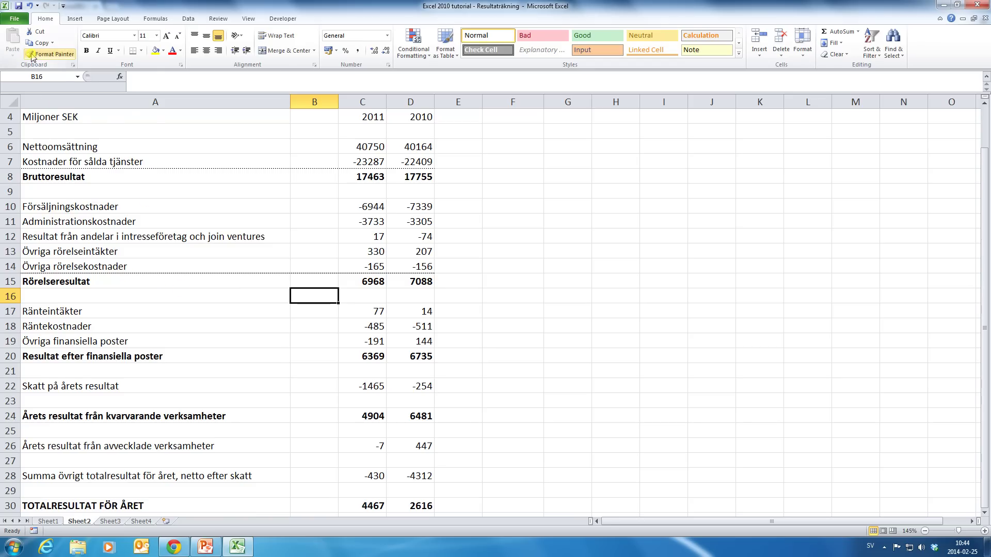
left_click_drag(43, 281, 434, 291)
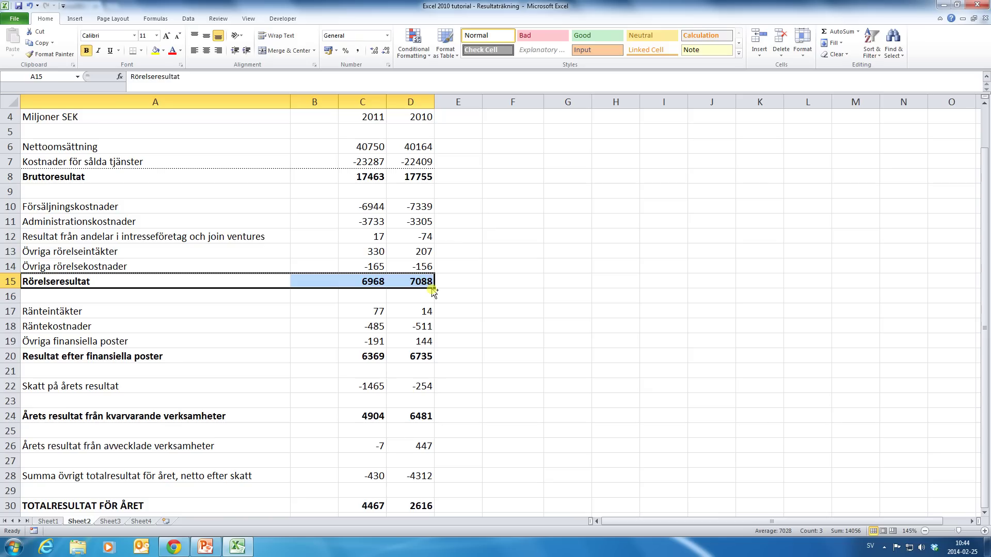
left_click(453, 288)
left_click_drag(95, 288, 390, 281)
right_click(389, 279)
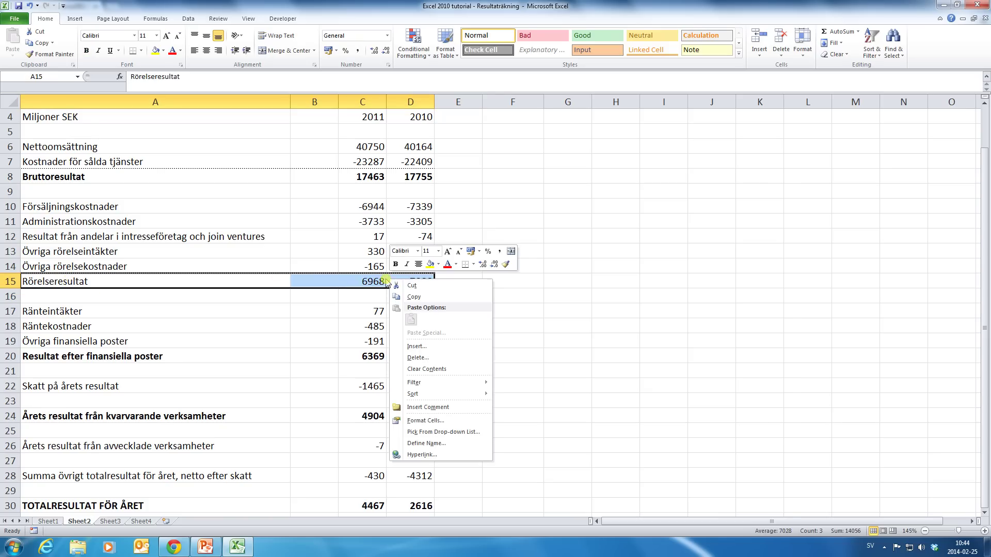
left_click(447, 421)
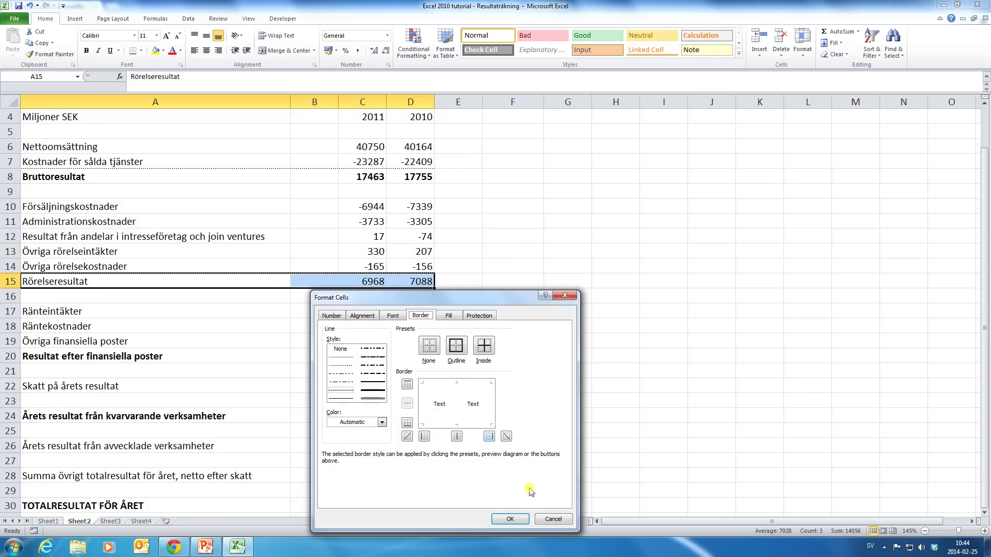
left_click(509, 518)
left_click(277, 324)
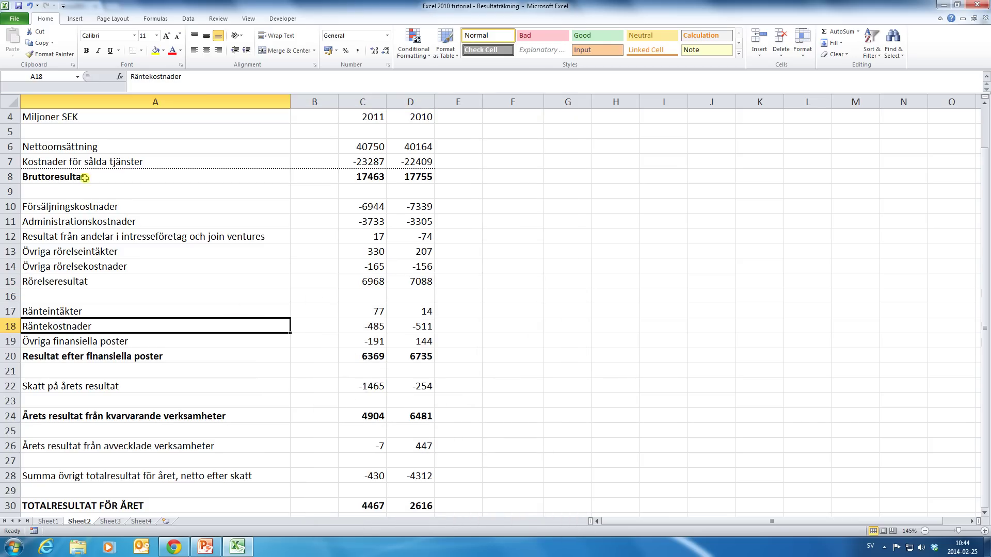
left_click_drag(35, 178, 412, 178)
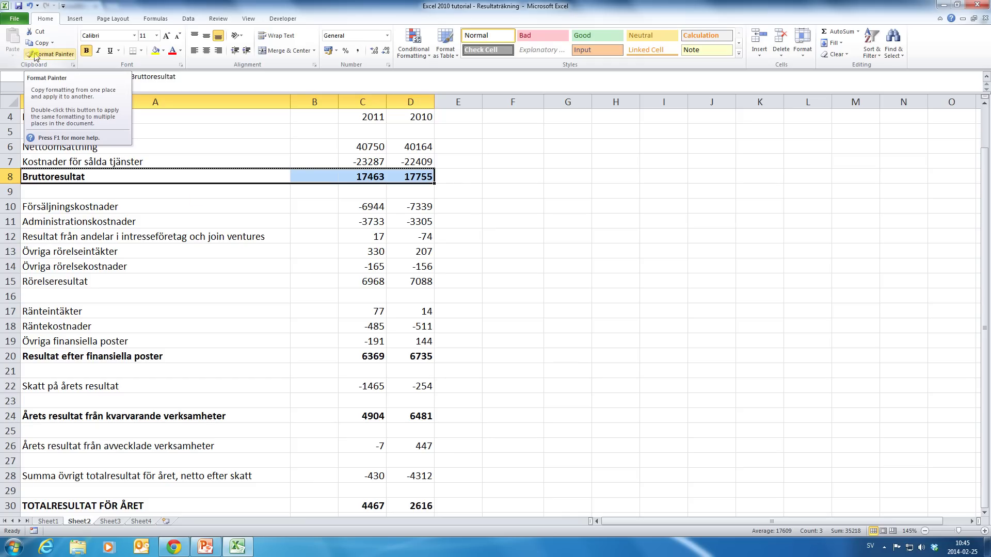
Copy Bruttoresultat's bold, dotted-border formatting onto A15:D15 with Format Painter.
left_click(35, 55)
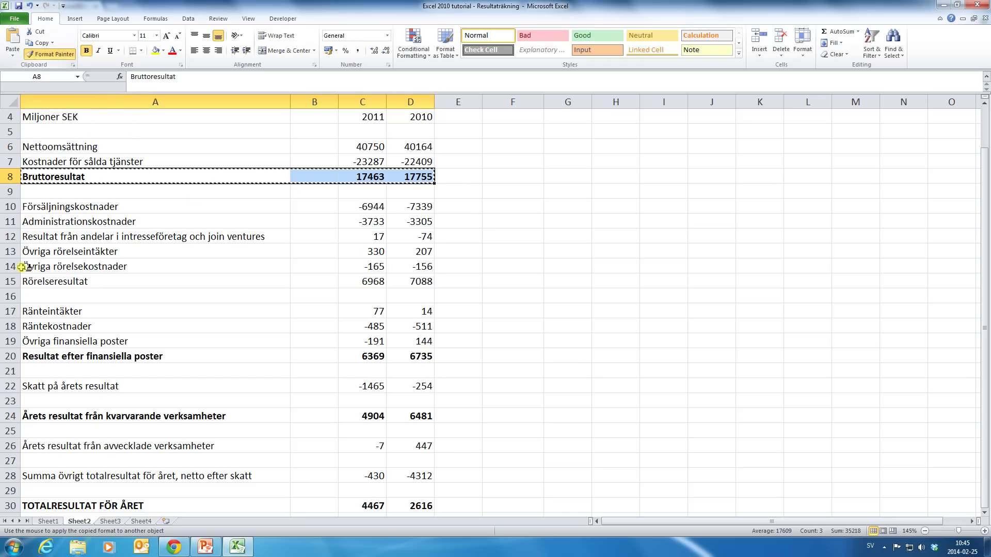
left_click(54, 281)
left_click_drag(54, 281, 411, 285)
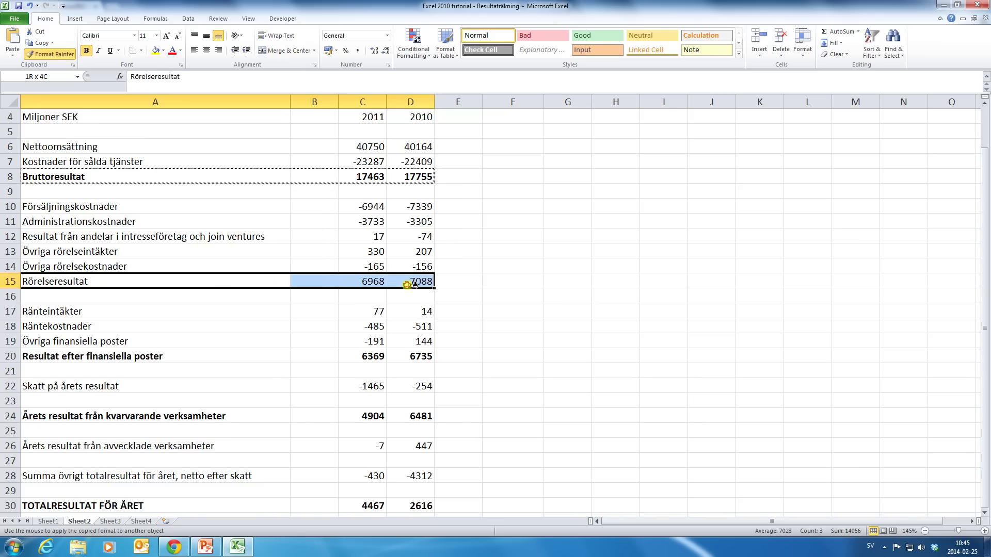
left_click(287, 297)
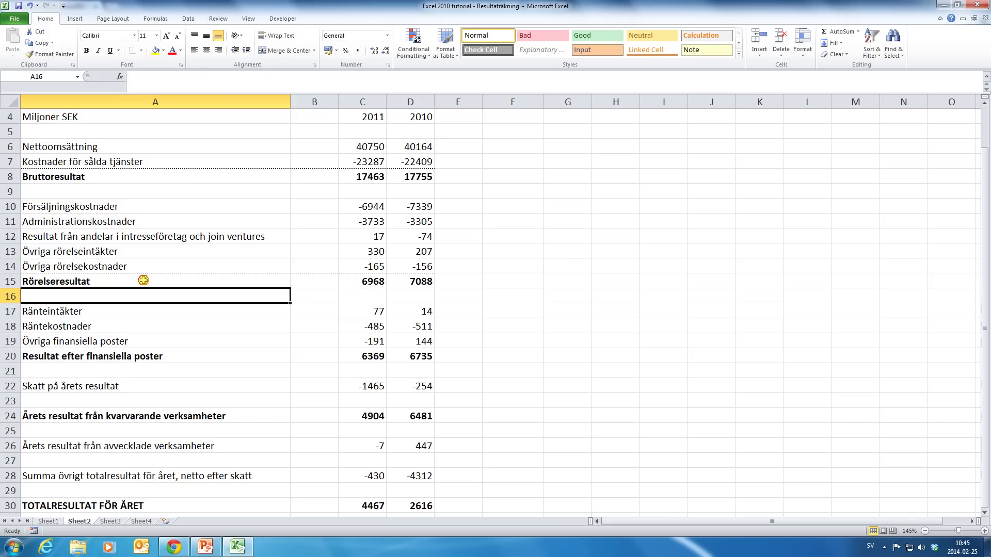
Paint row 15's subtotal formatting onto rows 20 and 24, then select A30:D30.
left_click_drag(144, 280, 423, 281)
left_click(55, 54)
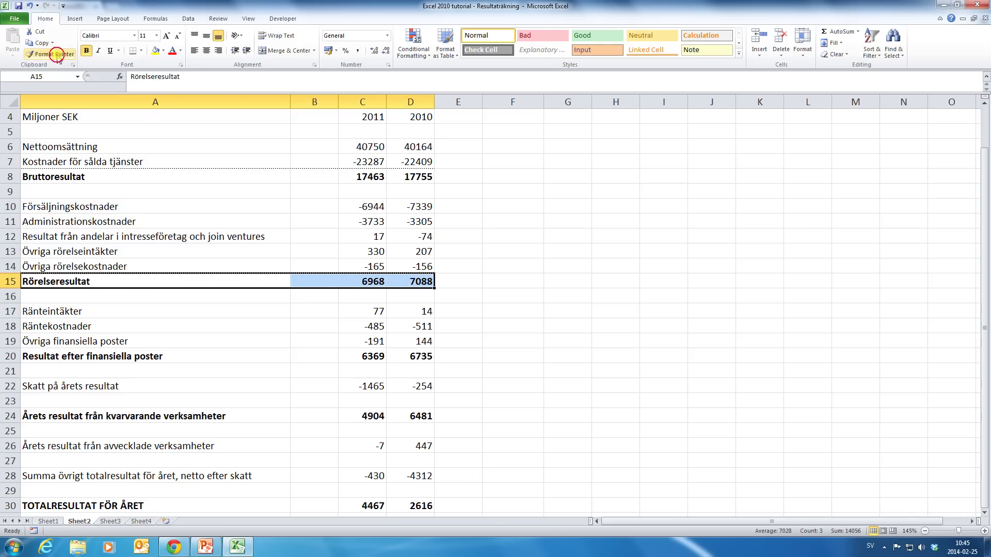
left_click_drag(58, 356, 393, 356)
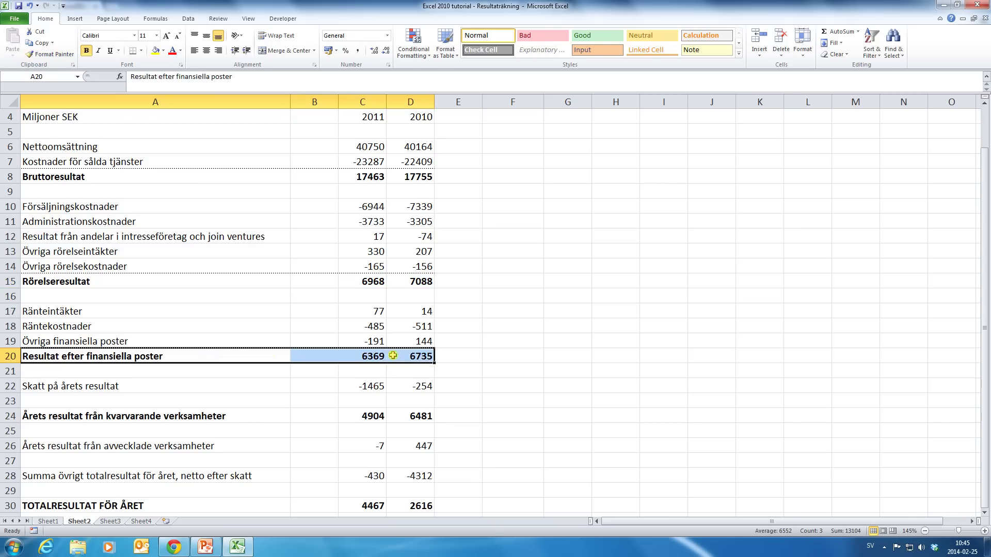
left_click(56, 54)
left_click_drag(78, 416, 409, 416)
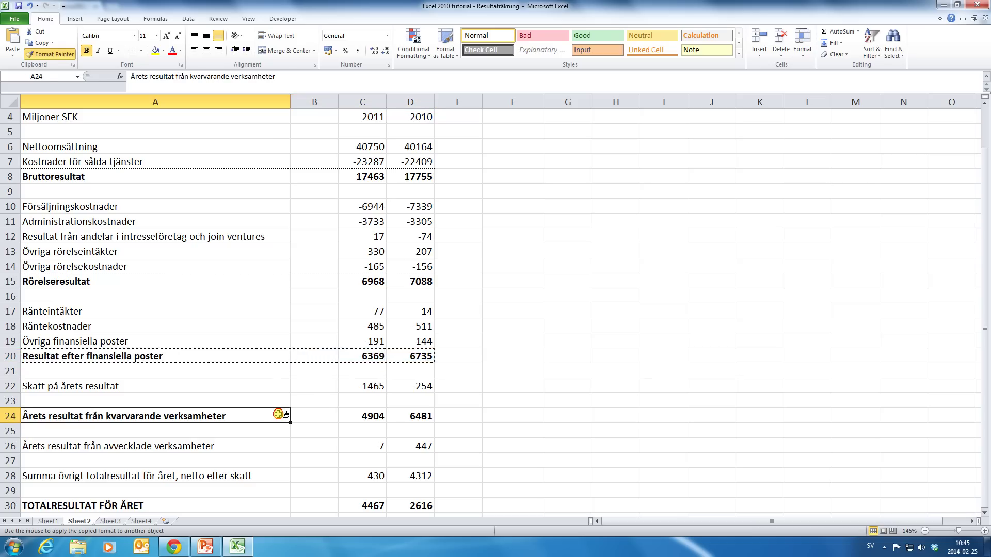
scroll(255, 333, "down", 1)
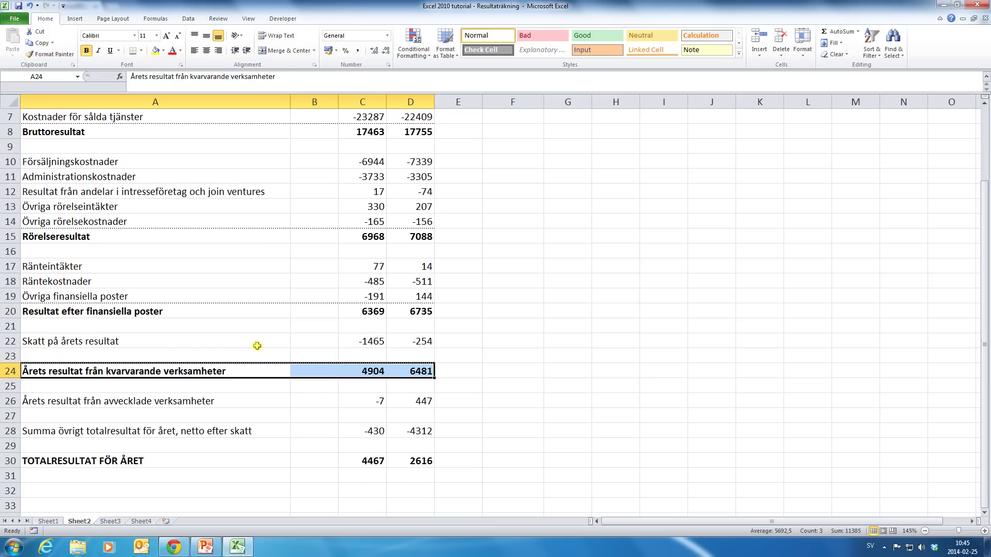
left_click(161, 453)
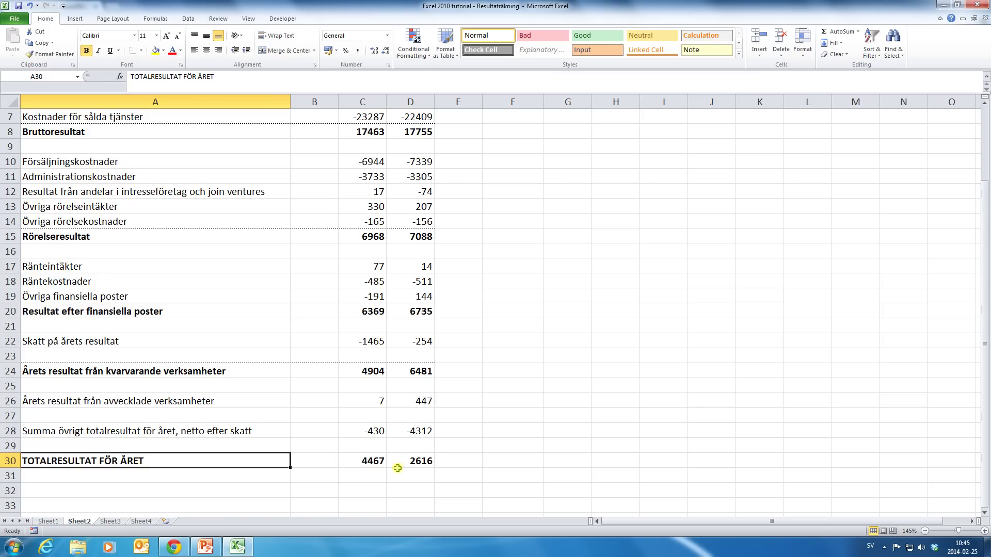
left_click(423, 461, "shift")
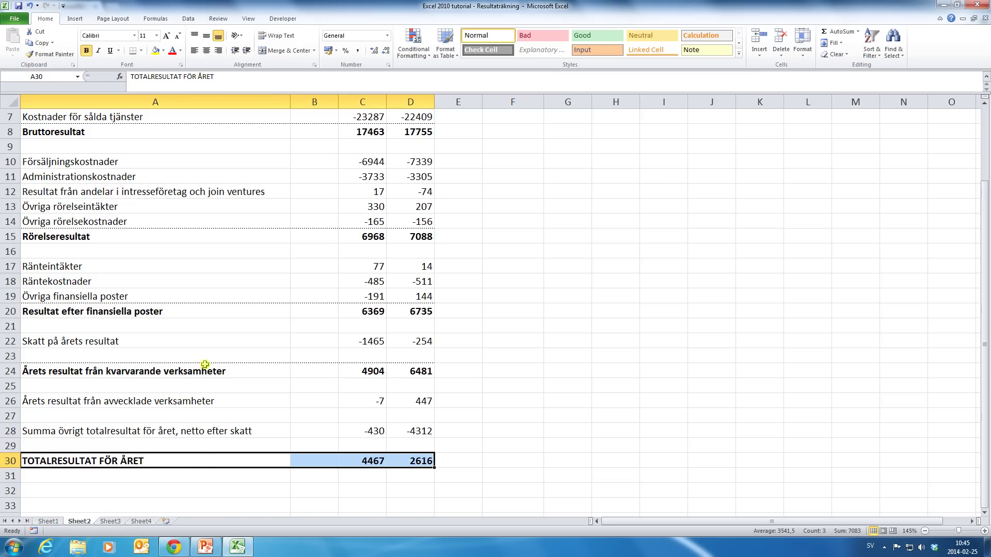
Add thin top and bottom borders to the TOTALRESULTAT FÖR ÅRET row A30:D30.
right_click(215, 461)
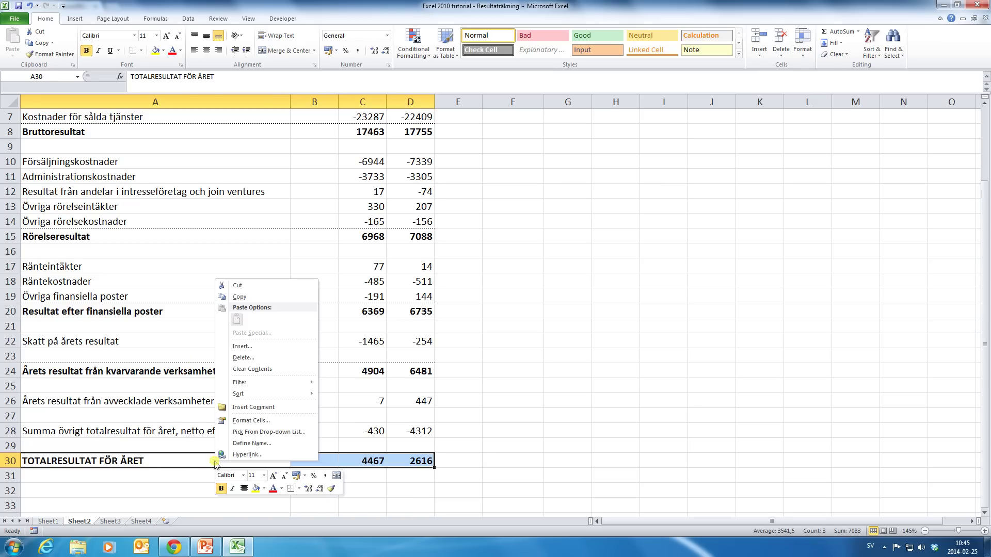
left_click(258, 422)
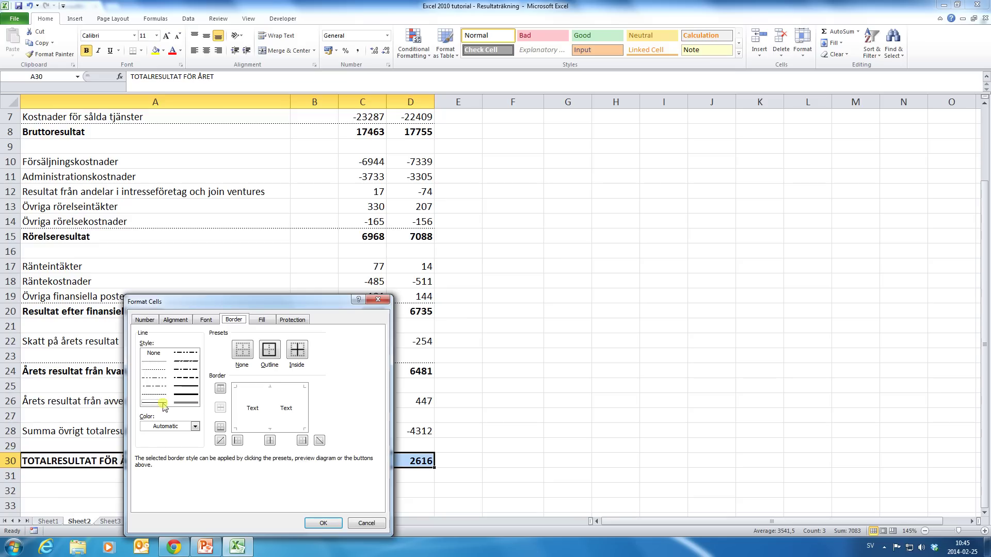
left_click(255, 387)
left_click(258, 430)
left_click(324, 522)
left_click(469, 473)
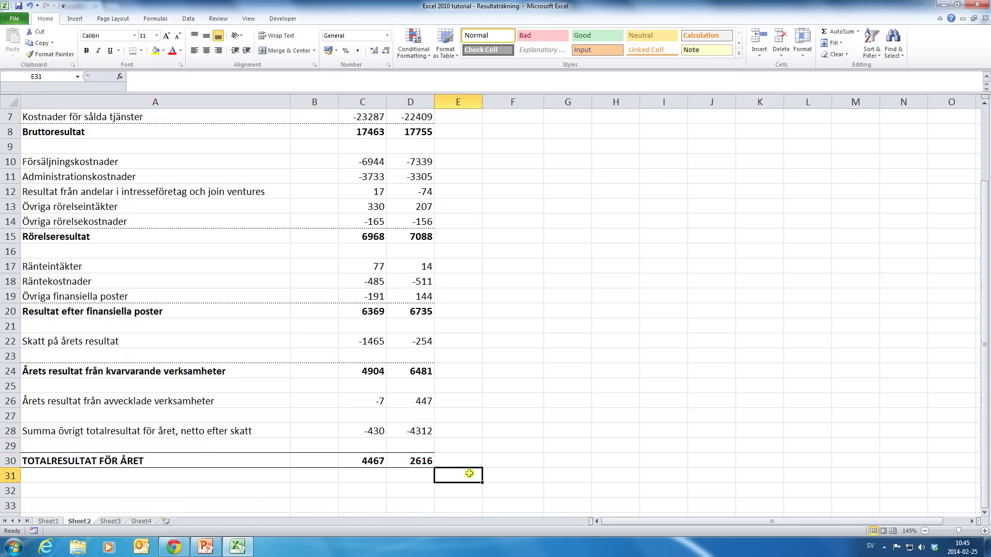
Add thin top and bottom borders to the Miljoner SEK header row A4:D4.
scroll(460, 472, "up", 1)
scroll(453, 474, "up", 1)
left_click(200, 161)
left_click(426, 162, "shift")
right_click(426, 162)
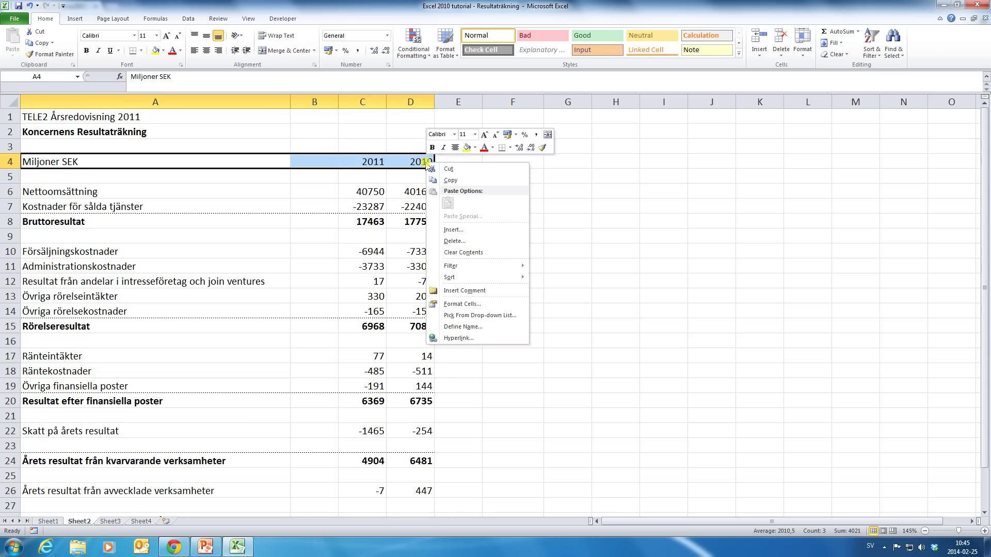
left_click(463, 305)
left_click(462, 269)
left_click(464, 311)
left_click(528, 404)
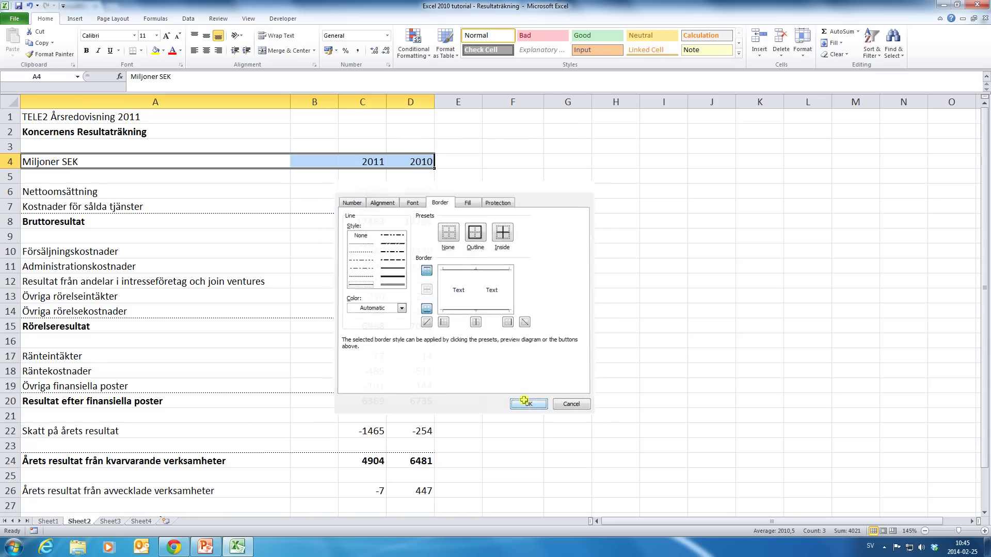
left_click(530, 353)
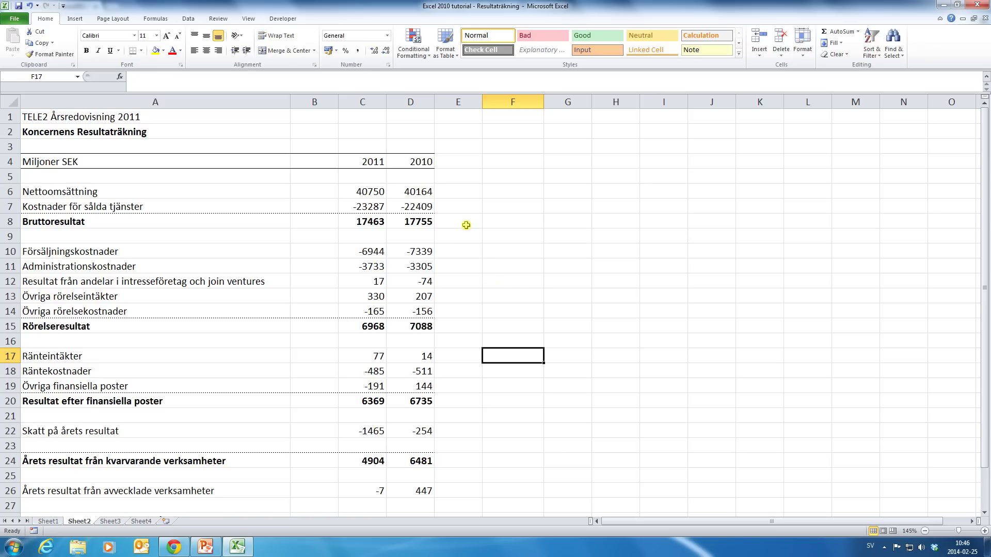
Clear the 2011 and 2010 values in subtotal rows 8, 15 and 20.
left_click_drag(466, 224, 372, 225)
key("Delete")
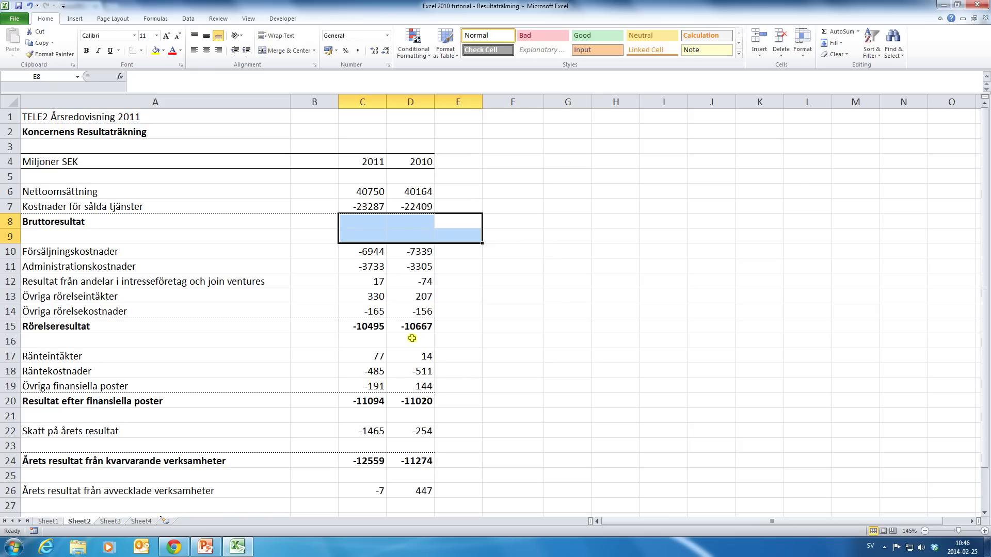
left_click_drag(446, 330, 379, 329)
key("Delete")
left_click_drag(459, 401, 385, 401)
key("Delete")
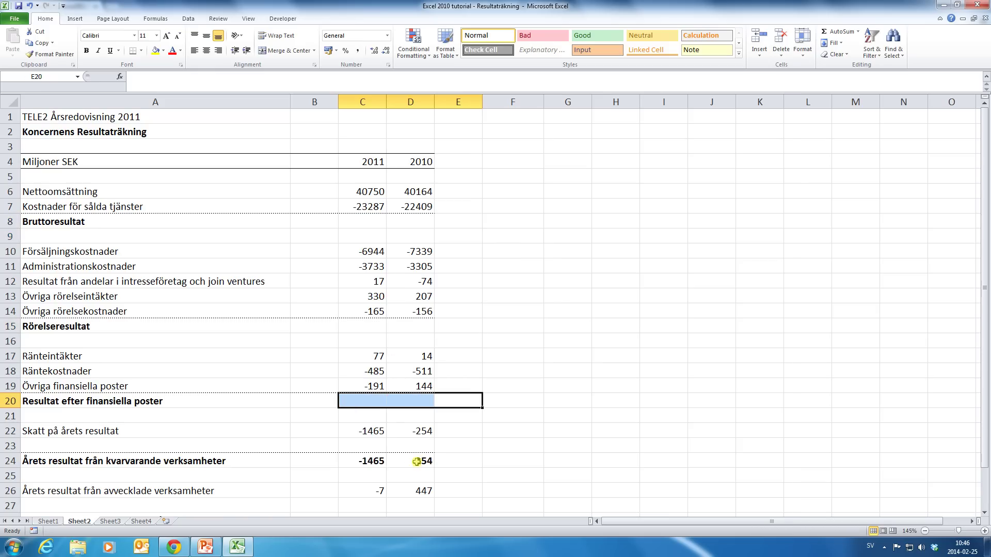
Clear the values in rows 24 and 30, then select C8.
left_click_drag(421, 459, 371, 461)
key("Delete")
scroll(487, 455, "down", 1)
left_click_drag(420, 505, 367, 505)
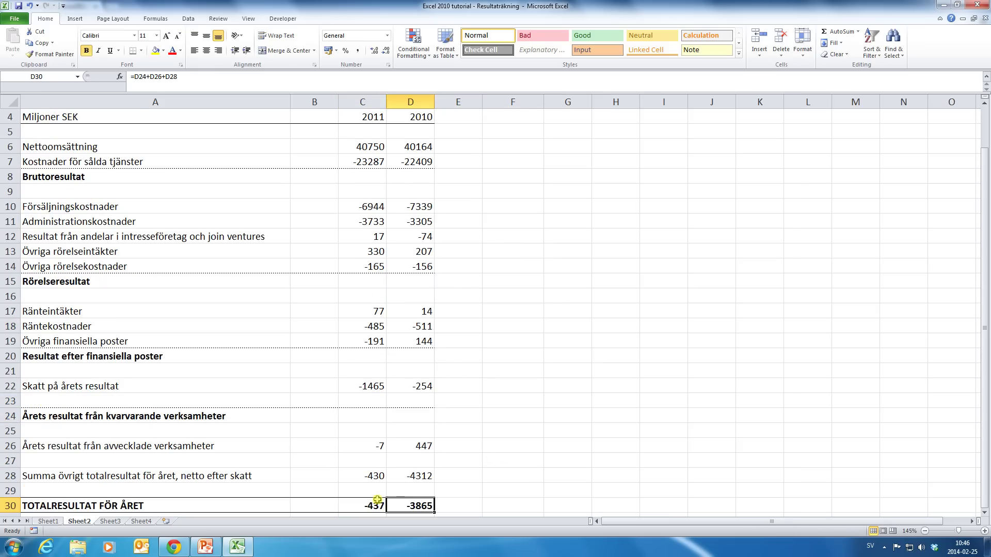
key("Delete")
scroll(500, 456, "down", 2)
left_click(487, 427)
scroll(494, 408, "up", 2)
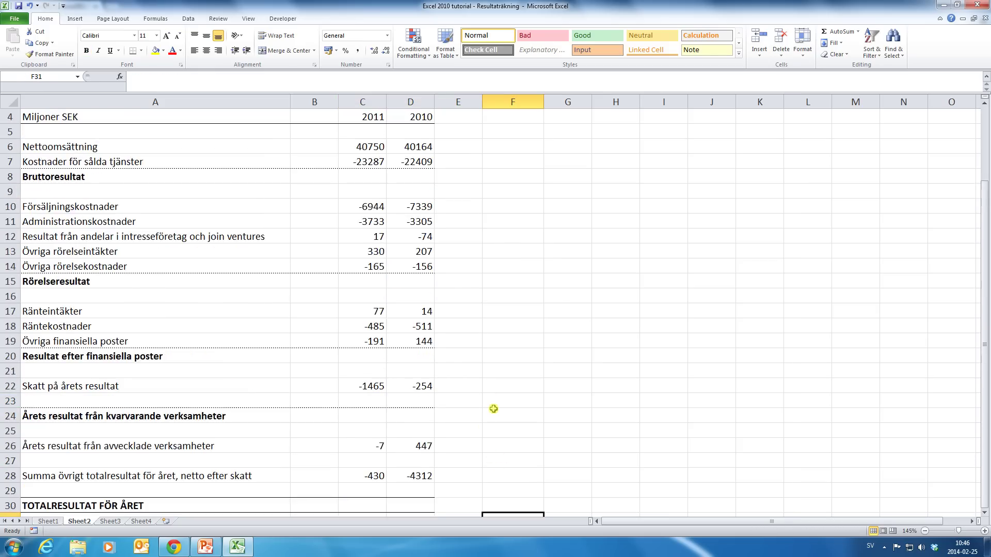
scroll(494, 407, "up", 1)
left_click(376, 220)
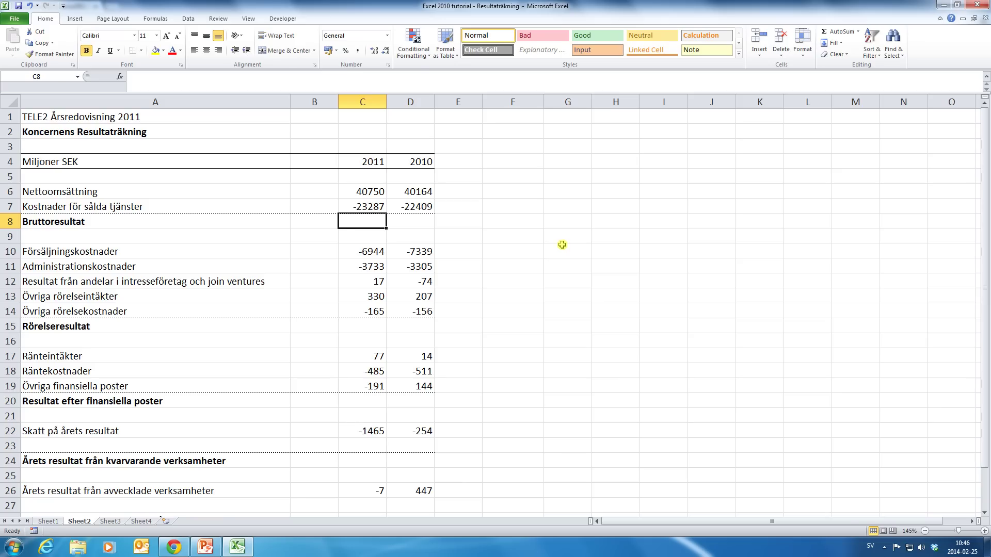
type("40750-23287")
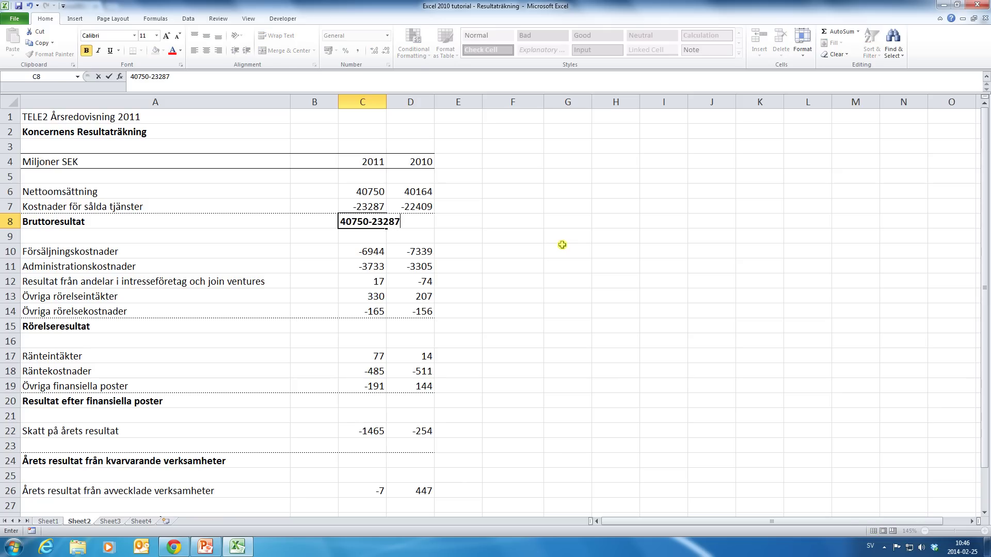
key("Return")
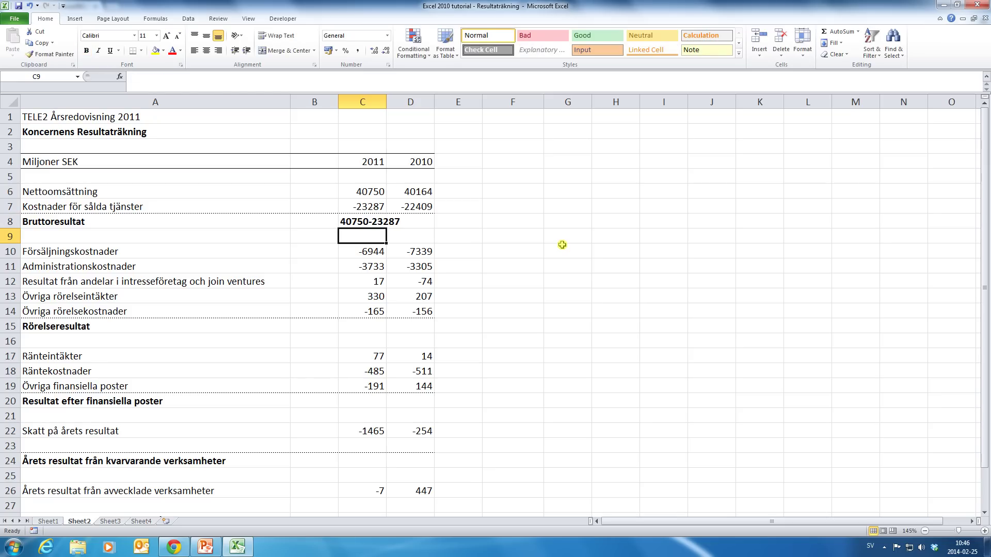
left_click(345, 221)
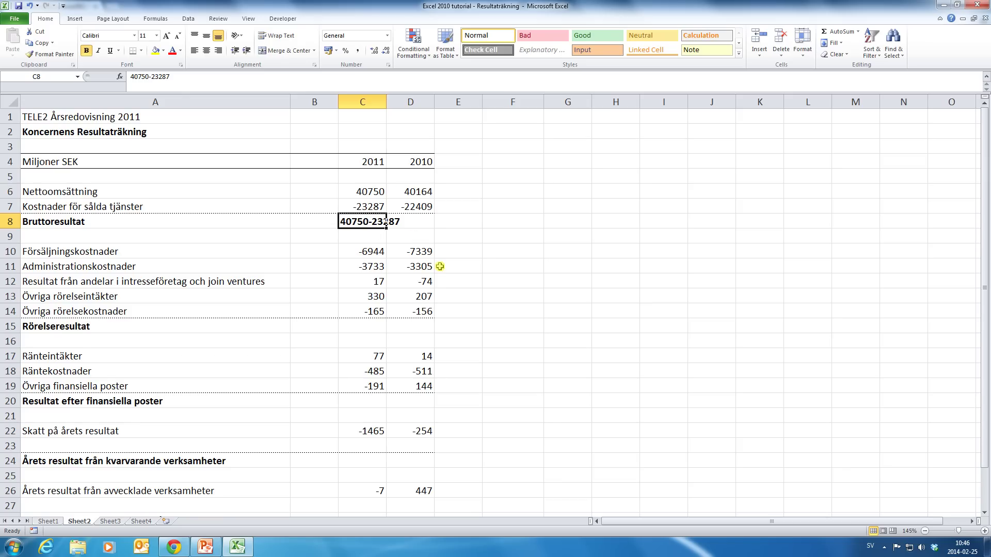
key("Delete")
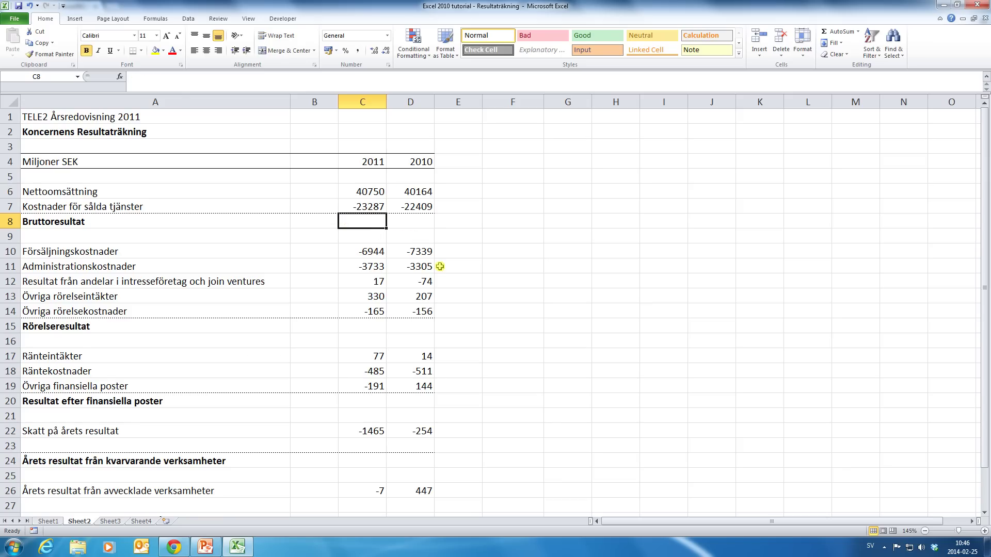
type("=")
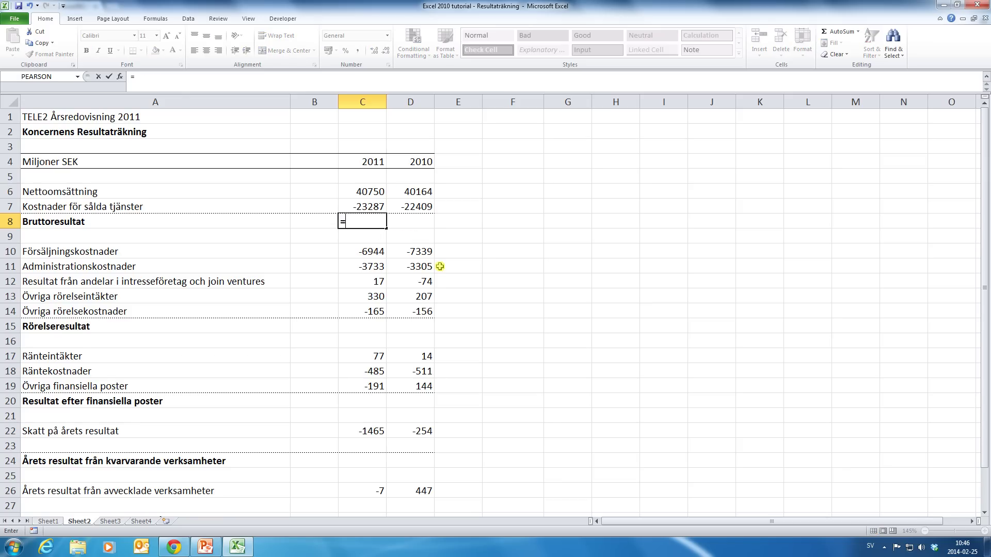
type("40750-")
type("23287")
key("Return")
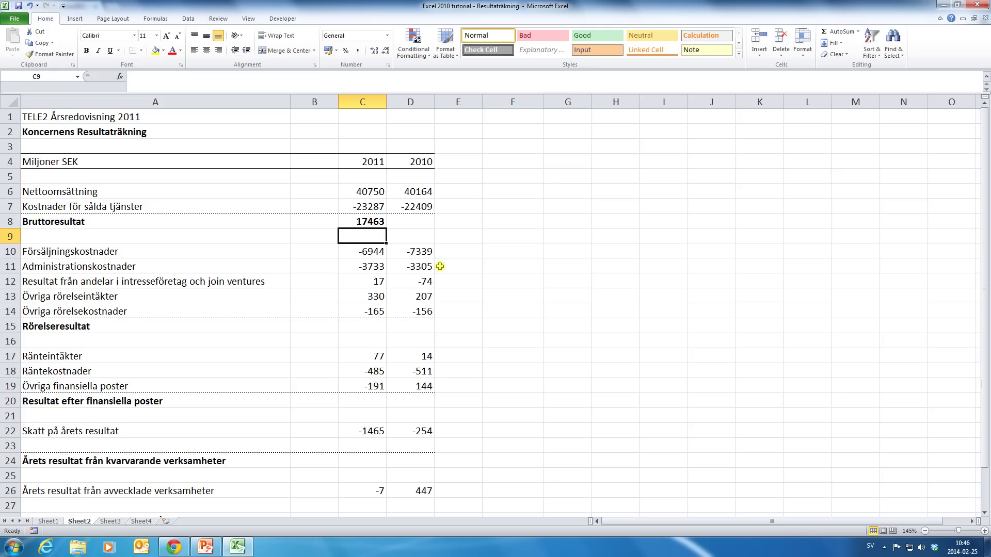
key("Up")
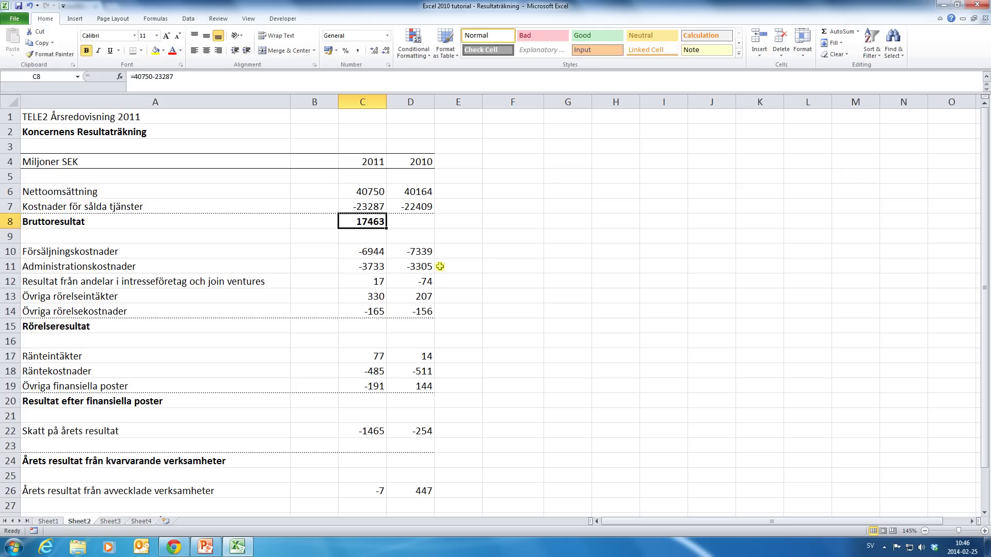
Edit C8's typed subtraction and restore C6's 2011 net sales to 40750.
left_click(377, 188)
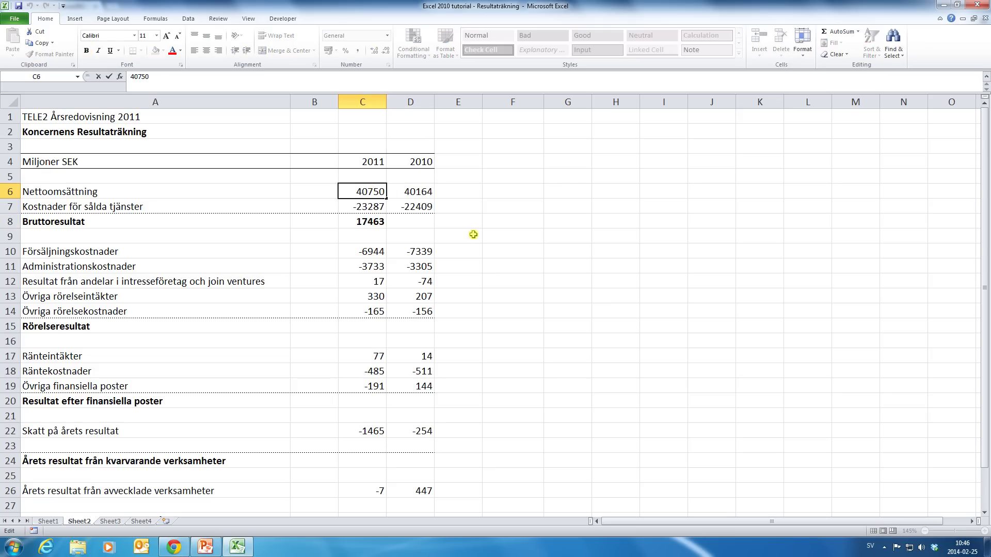
key("Return")
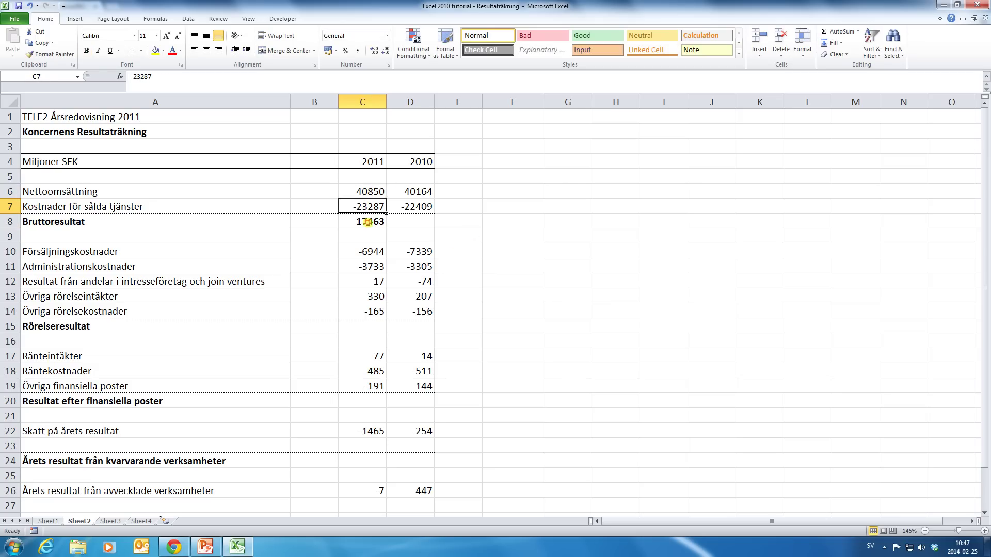
double_click(368, 222)
key("BackSpace")
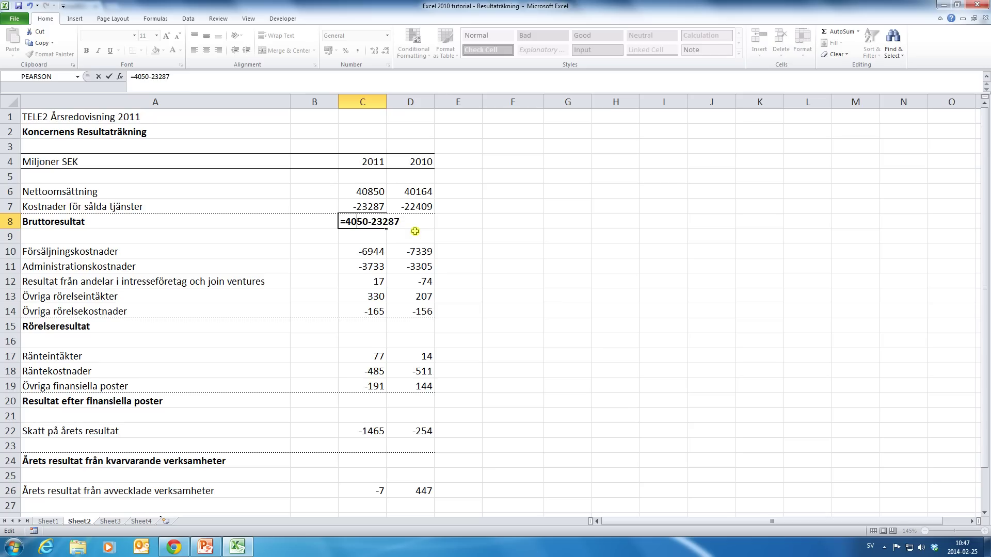
type("8")
key("Return")
left_click(373, 192)
type("40750")
key("Return")
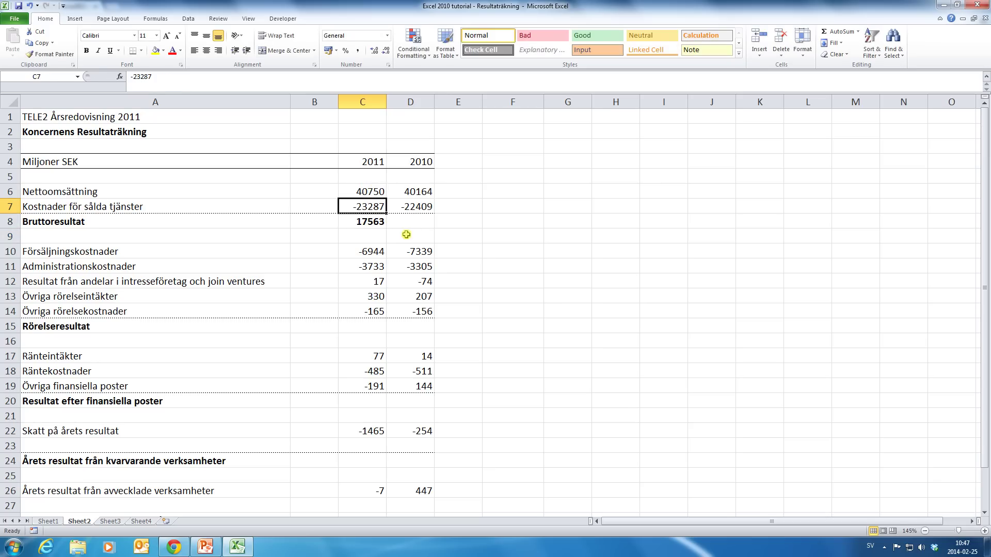
Empty C8 and begin a new formula there with =.
left_click(359, 221)
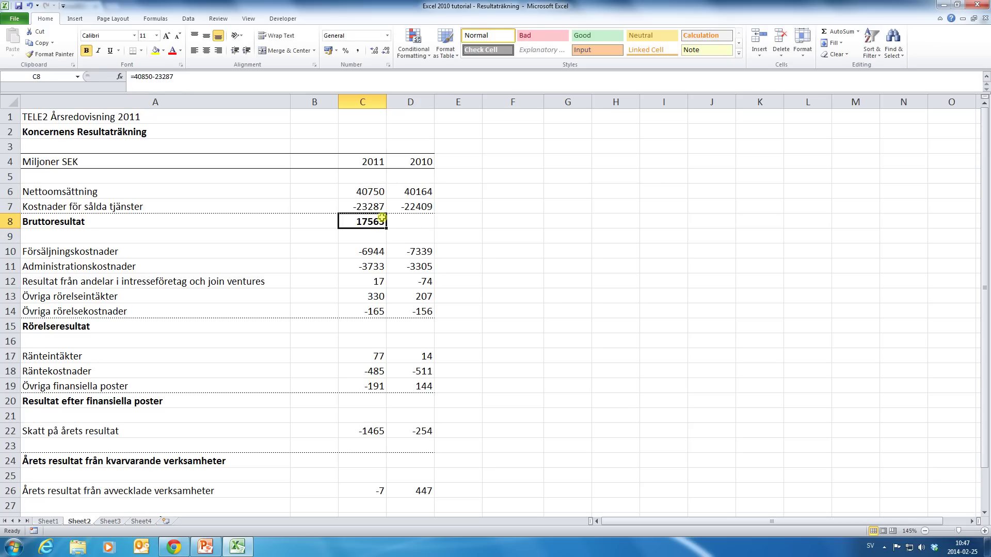
key("Delete")
type("=")
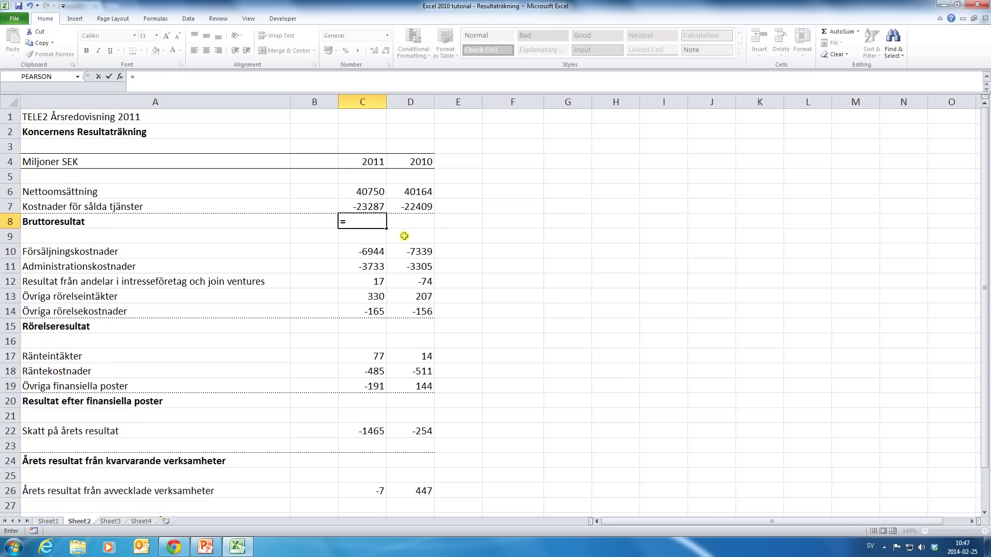
Build =C6+C7 in C8 by referencing net sales C6 and cost of services C7.
left_click(362, 192)
left_click(374, 208)
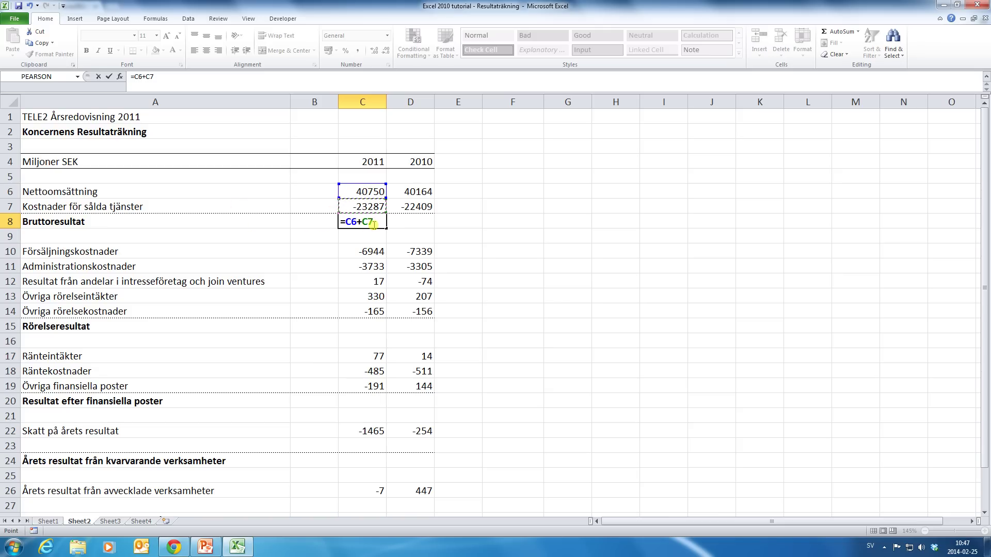
Commit =C6+C7 (17463), then test recalculation by changing C6 to 40850 and back to 40750.
key("Return")
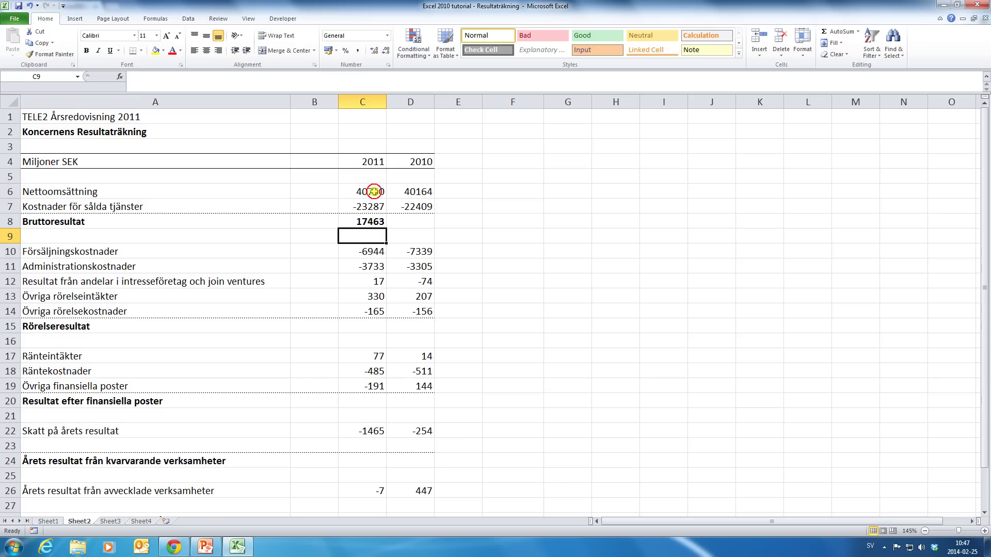
double_click(374, 192)
key("BackSpace")
type("8")
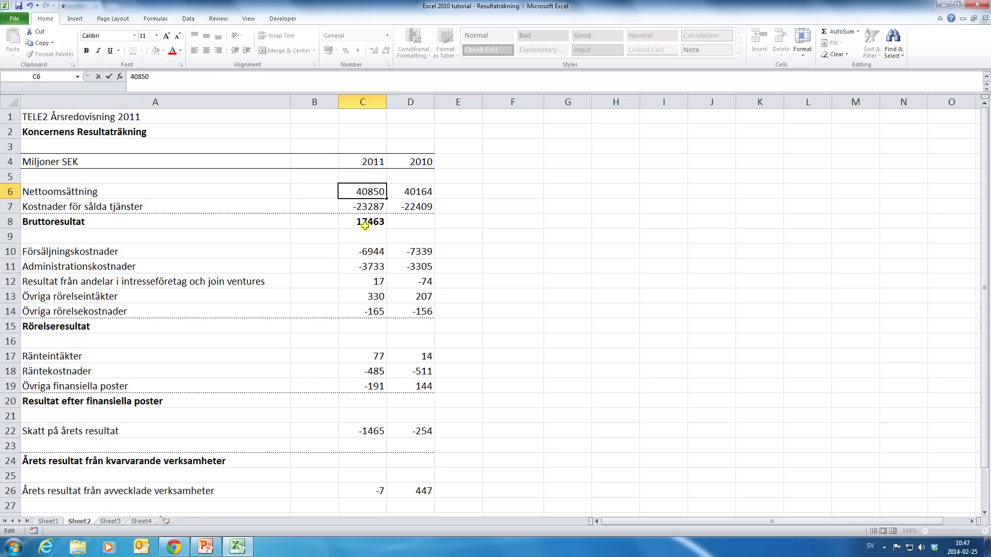
key("Return")
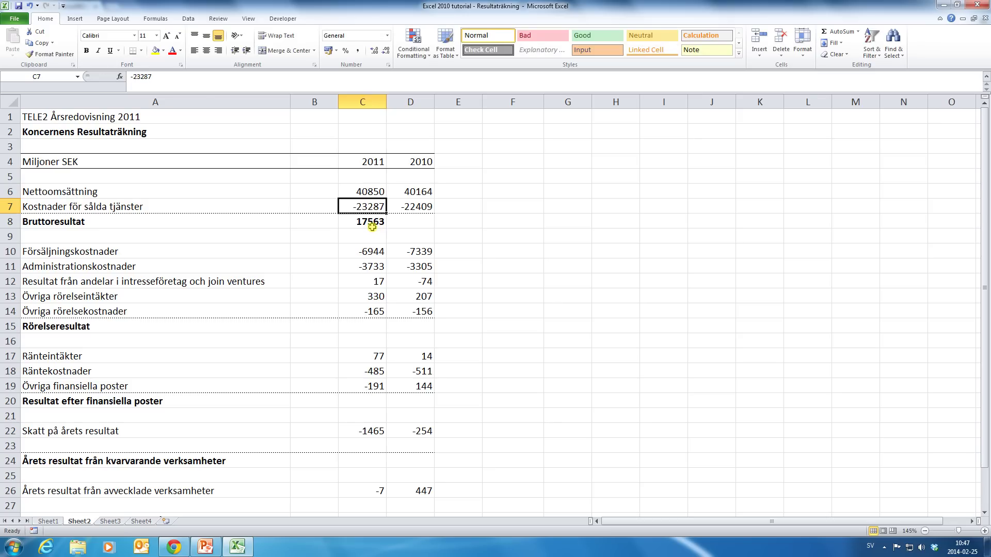
double_click(374, 191)
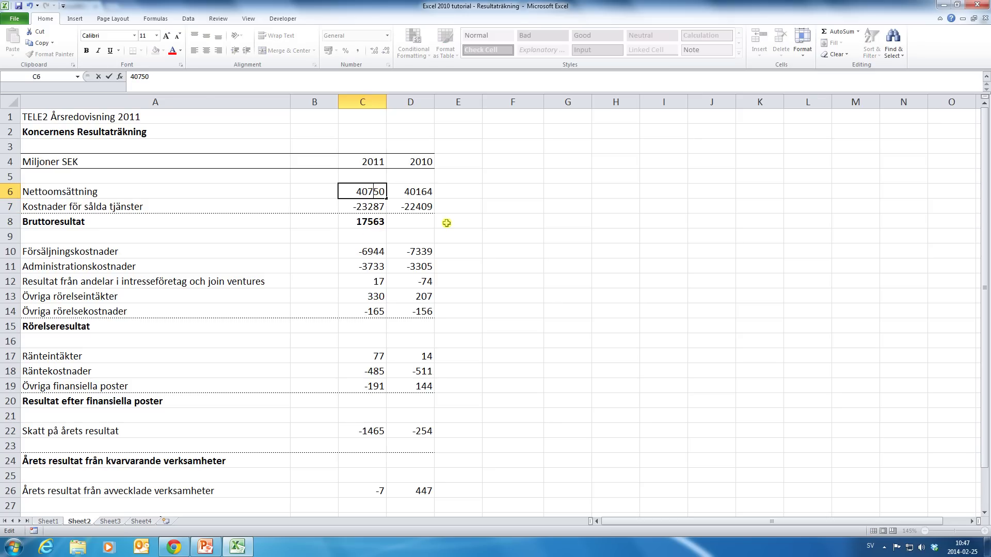
key("Return")
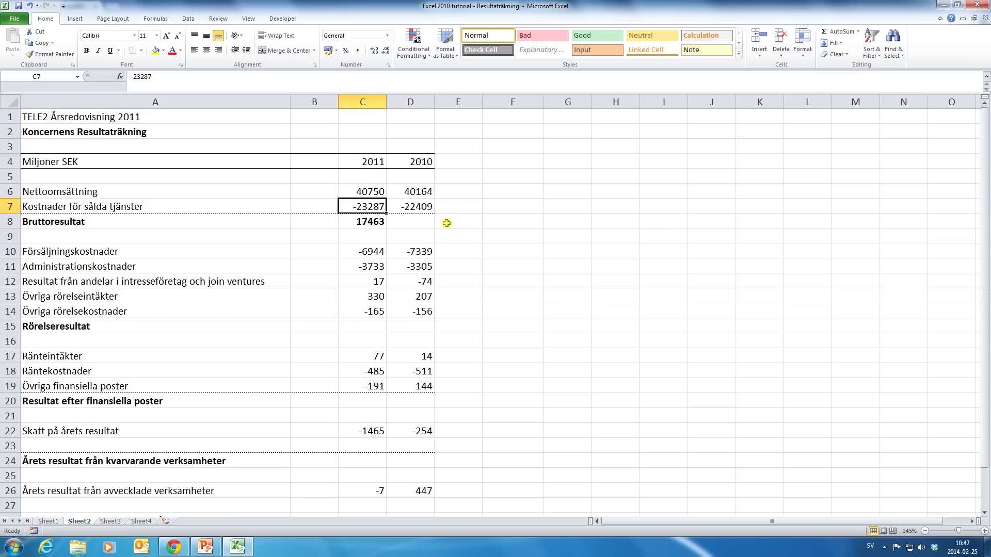
key("Down")
key("Right")
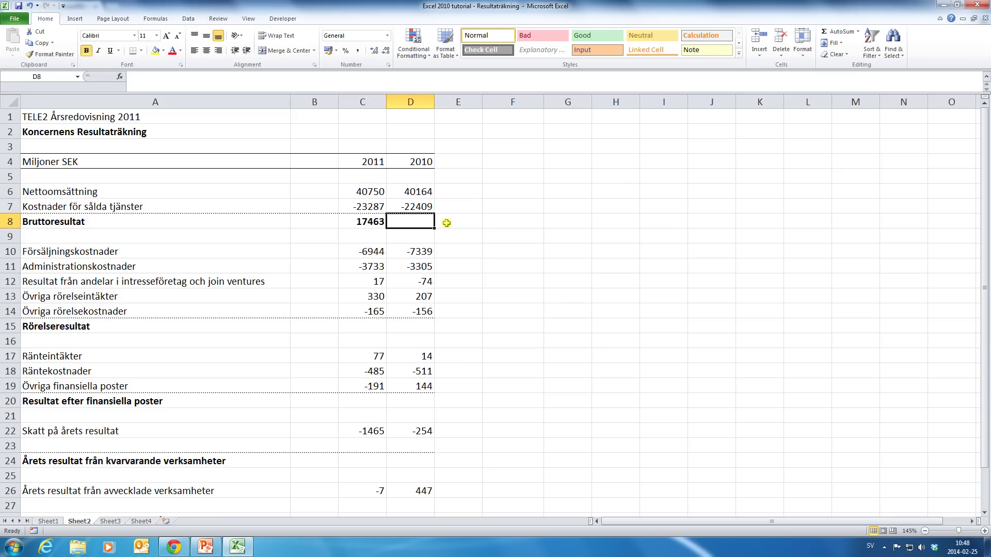
type("=")
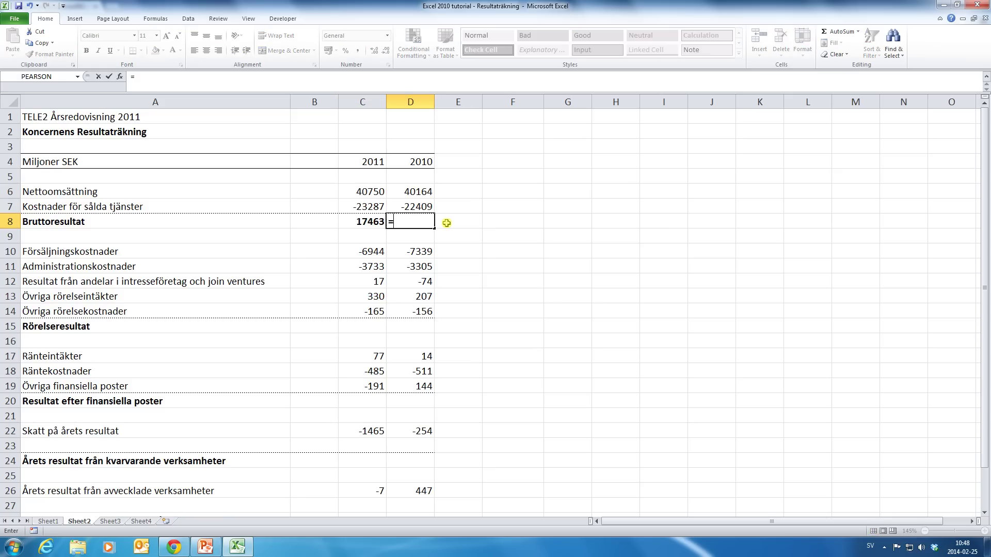
left_click(418, 191)
type("+")
left_click(419, 207)
key("Return")
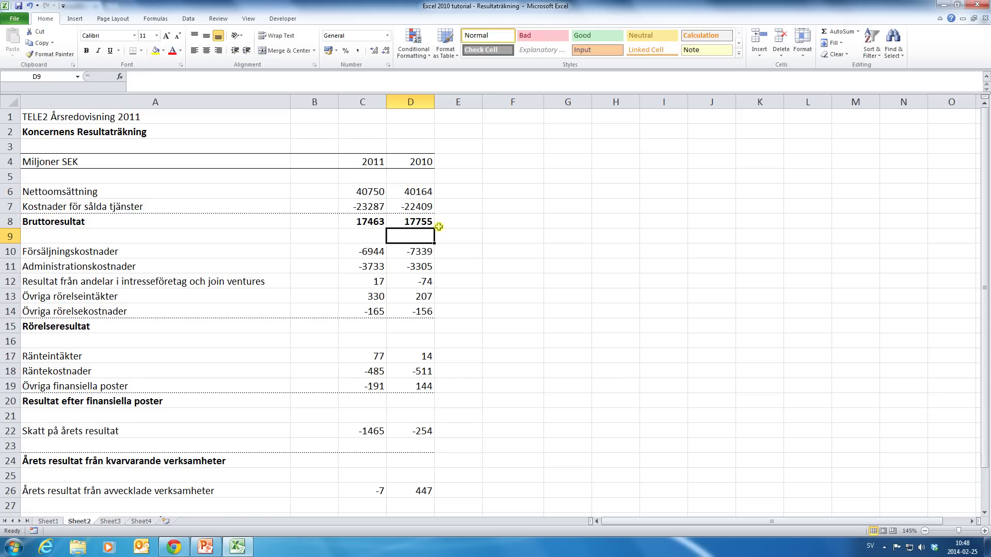
left_click(430, 222)
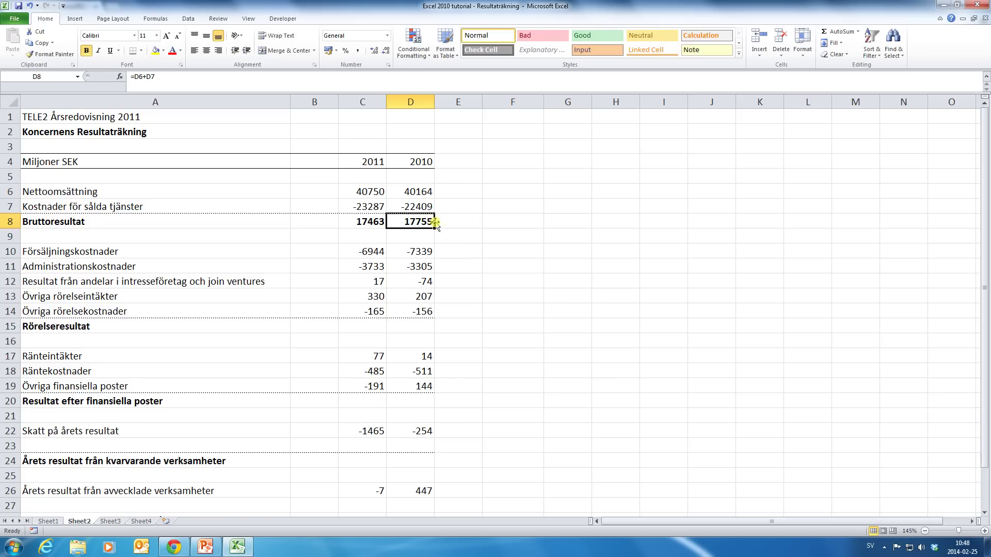
key("Delete")
left_click(376, 224)
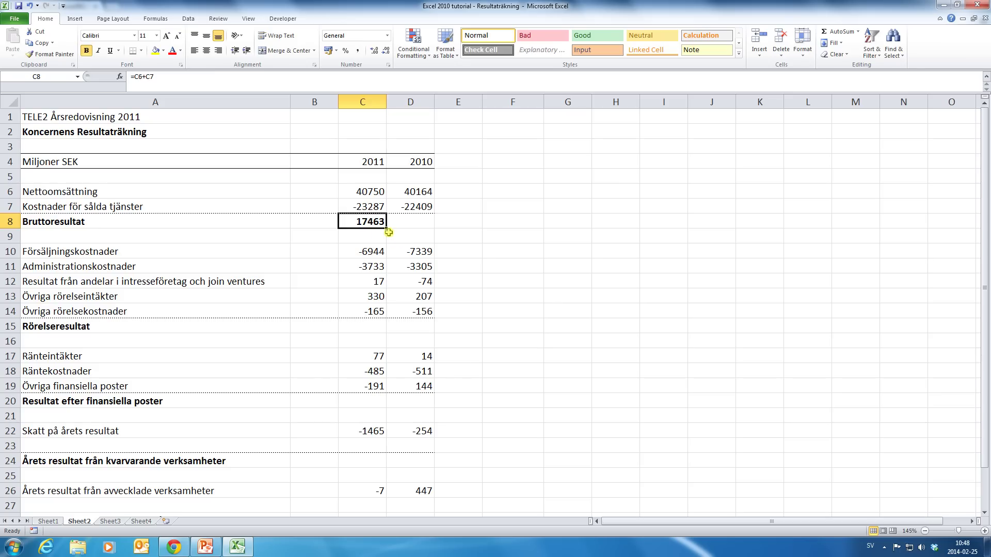
Copy the gross profit formula into D8 and confirm =D6+D7 gives 17755.
left_click_drag(387, 228, 436, 230)
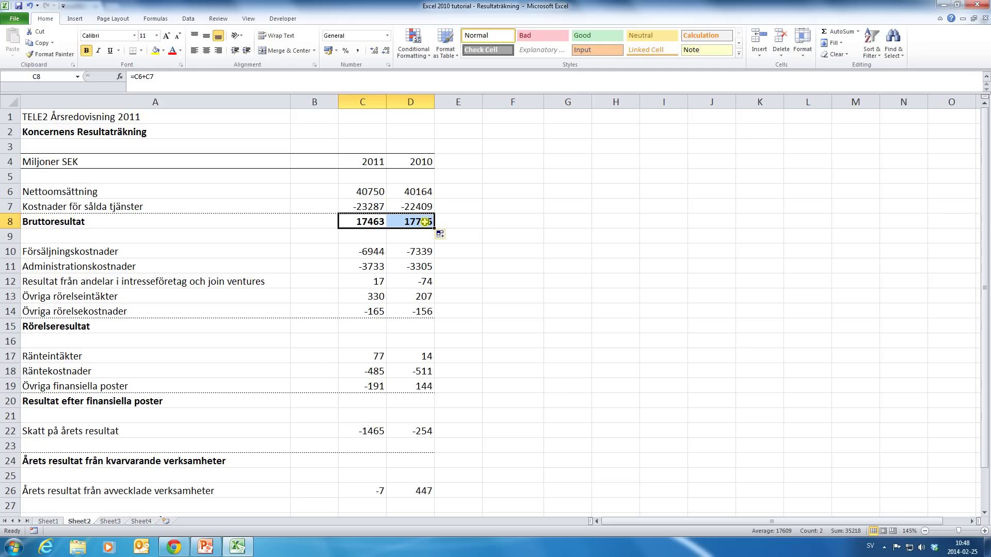
left_click(424, 222)
double_click(424, 222)
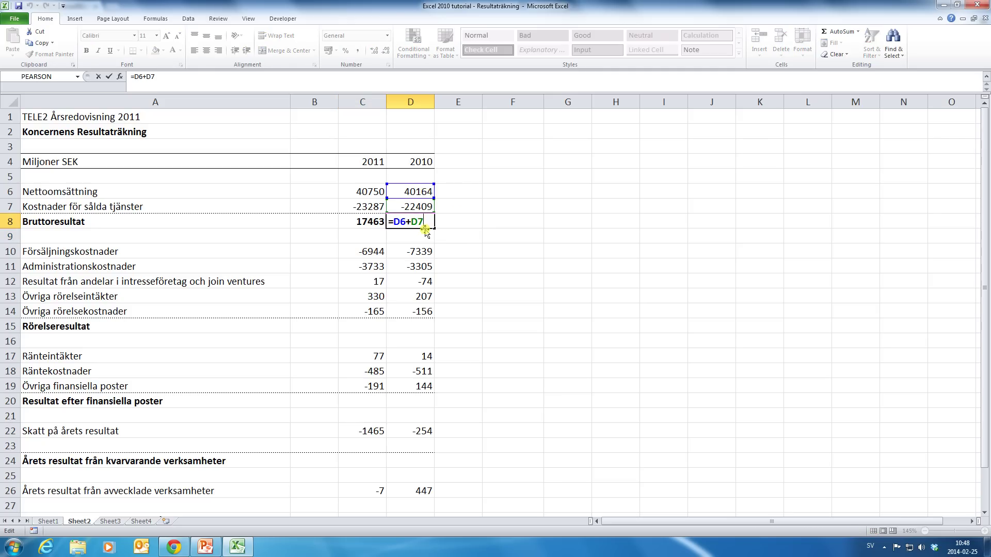
key("Return")
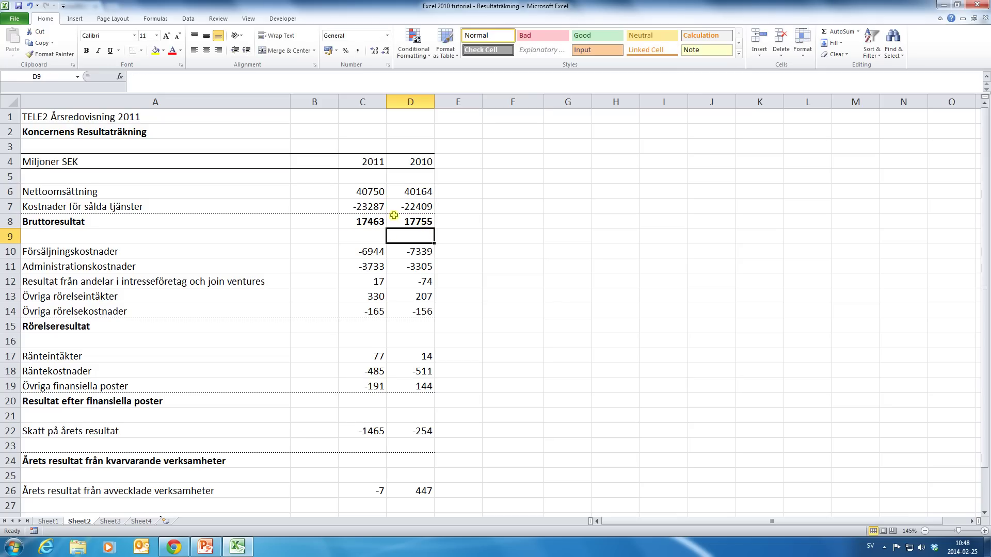
left_click(378, 325)
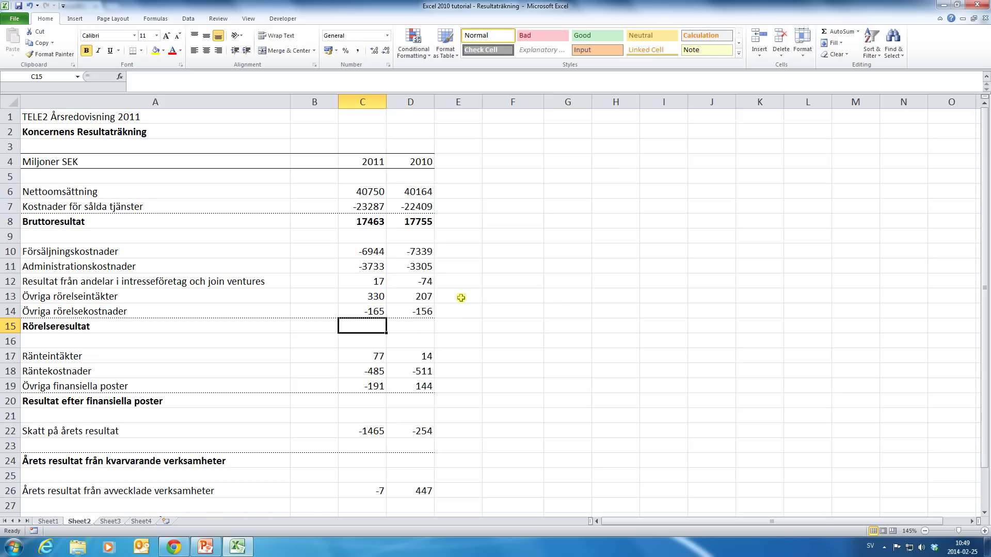
Enter =C8+C10+C11+C12+C13+C14 in C15, giving a 2011 operating result of 6968.
type("=")
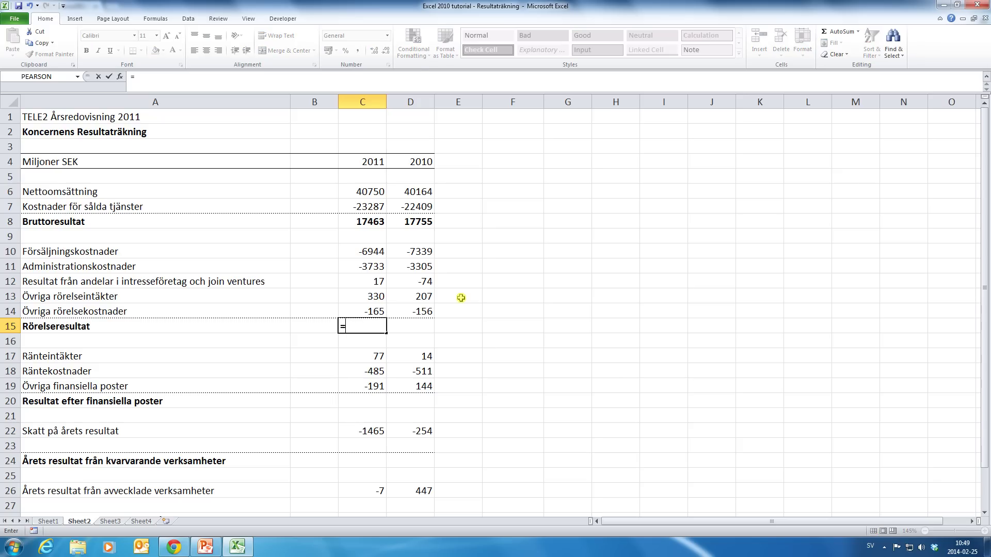
left_click(351, 222)
type("+")
left_click(368, 252)
type("+")
left_click(373, 267)
type("+")
left_click(370, 282)
type("+")
left_click(376, 295)
type("+")
left_click(376, 313)
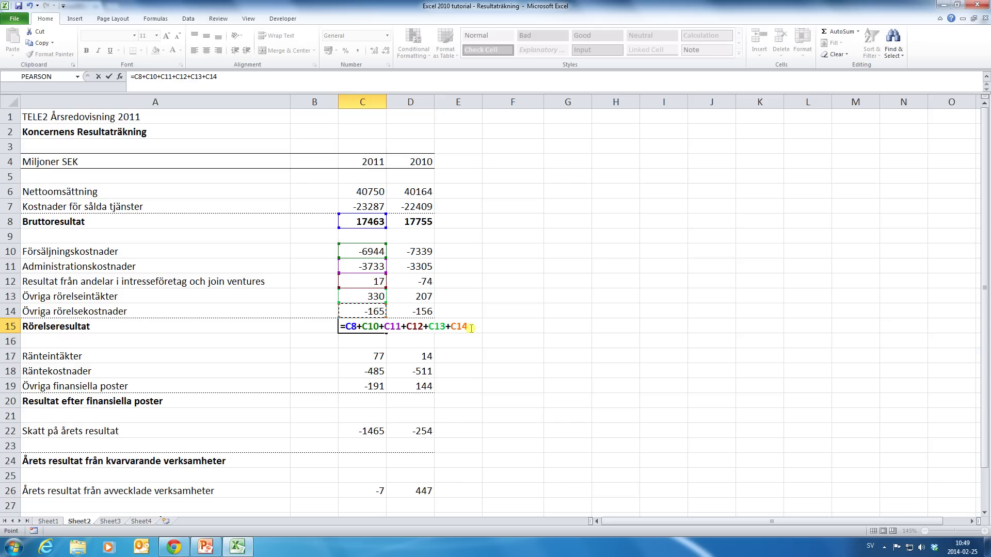
key("Return")
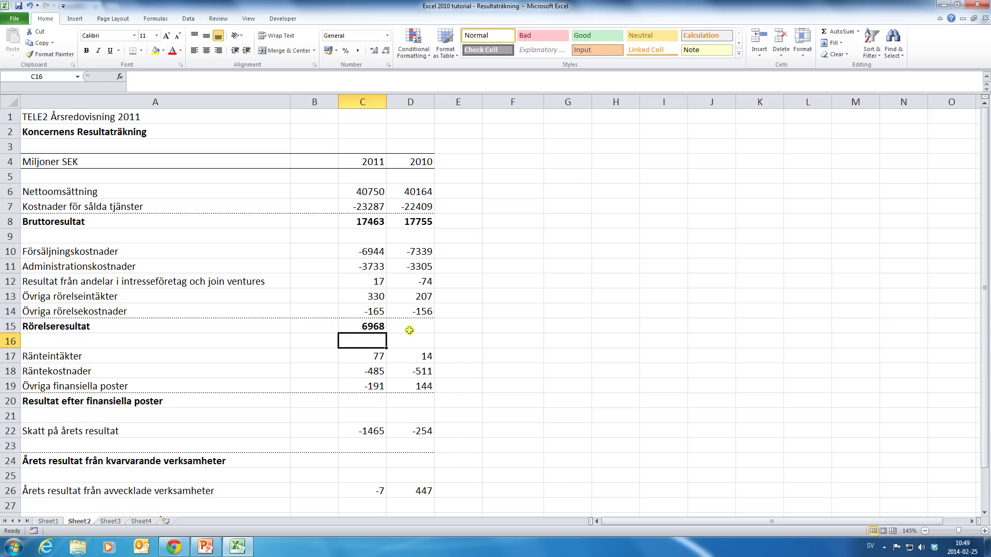
left_click(378, 329)
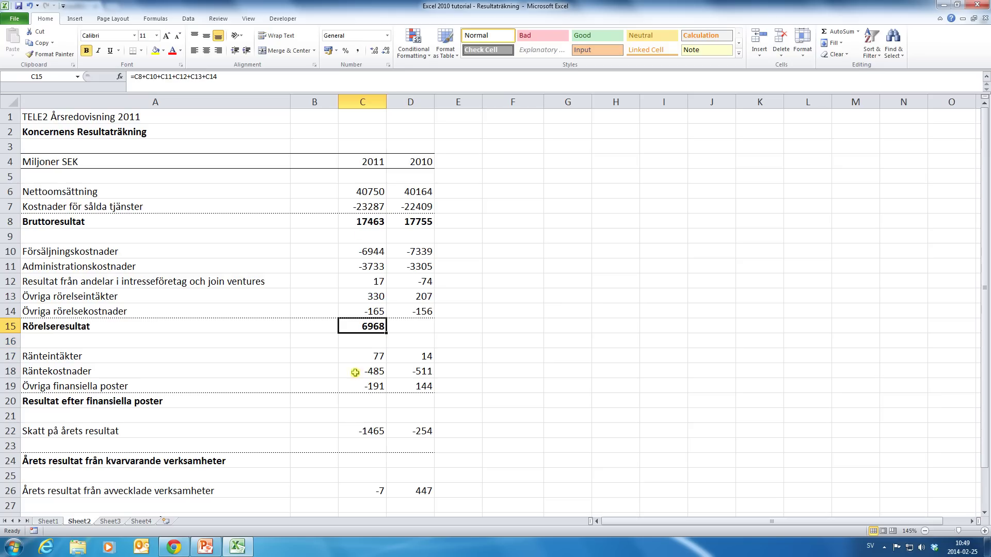
Fill the operating result formula into D15 and verify =D8+D10+D11+D12+D13+D14 shows 7088.
left_click_drag(386, 335, 423, 330)
double_click(418, 328)
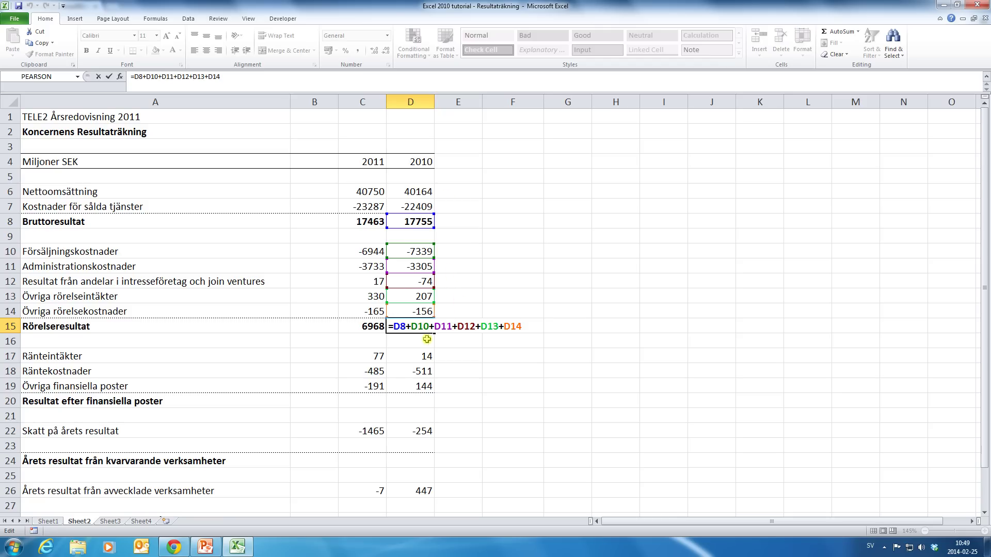
left_click(407, 327)
key("Return")
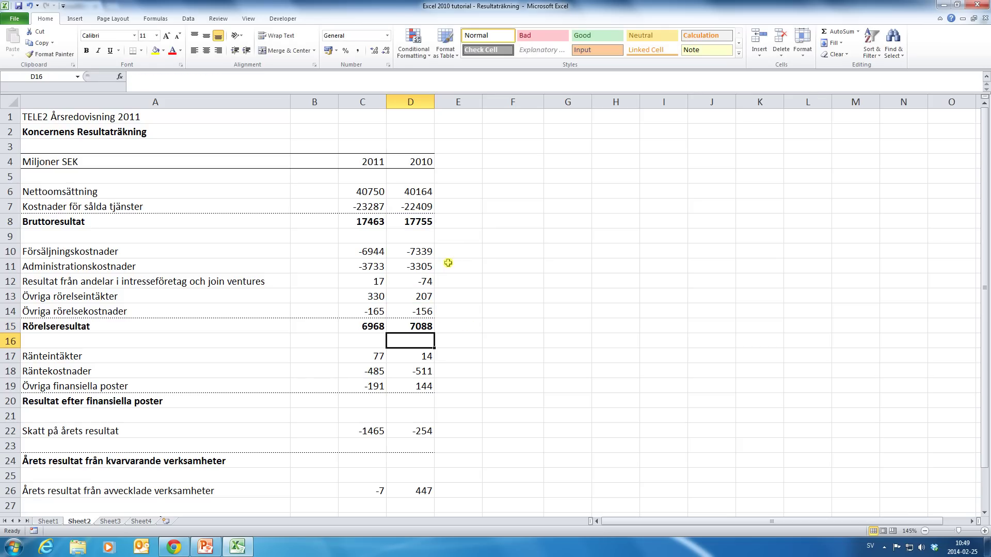
Enter =C15+C17+C18+C19 in C20, giving 6369 for 2011.
left_click(372, 399)
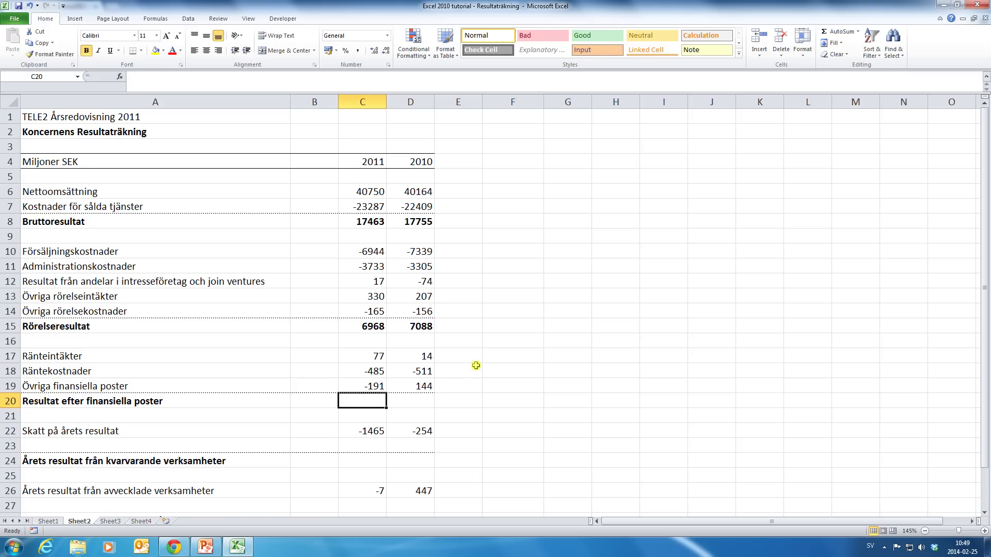
type("=")
left_click(371, 326)
type("+")
left_click(381, 360)
type("+")
left_click(380, 371)
type("+")
left_click(382, 386)
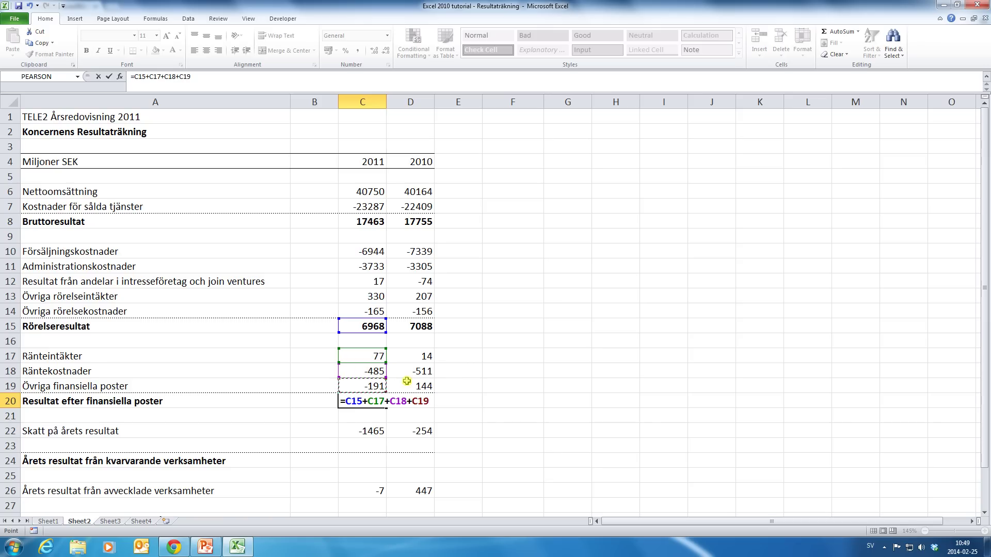
key("Return")
Fill the C20 formula across to D20, giving 6735 for 2010.
key("Up")
left_click_drag(386, 408, 411, 408)
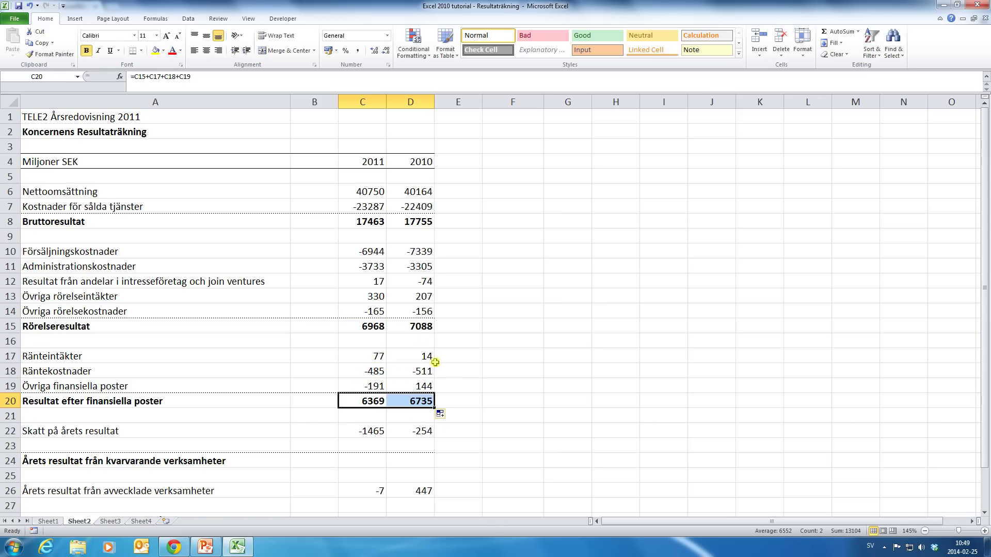
left_click(429, 406)
scroll(367, 422, "down", 1)
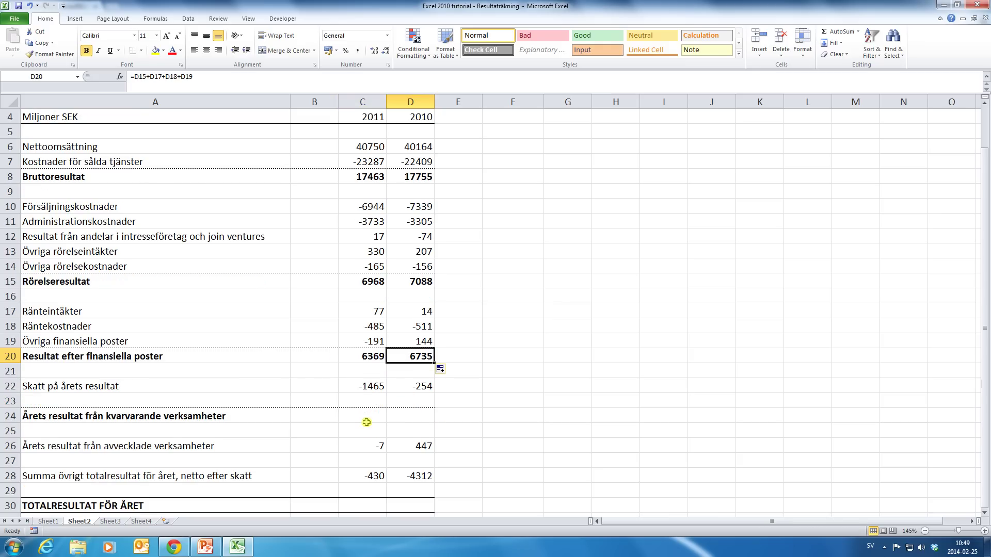
left_click(368, 418)
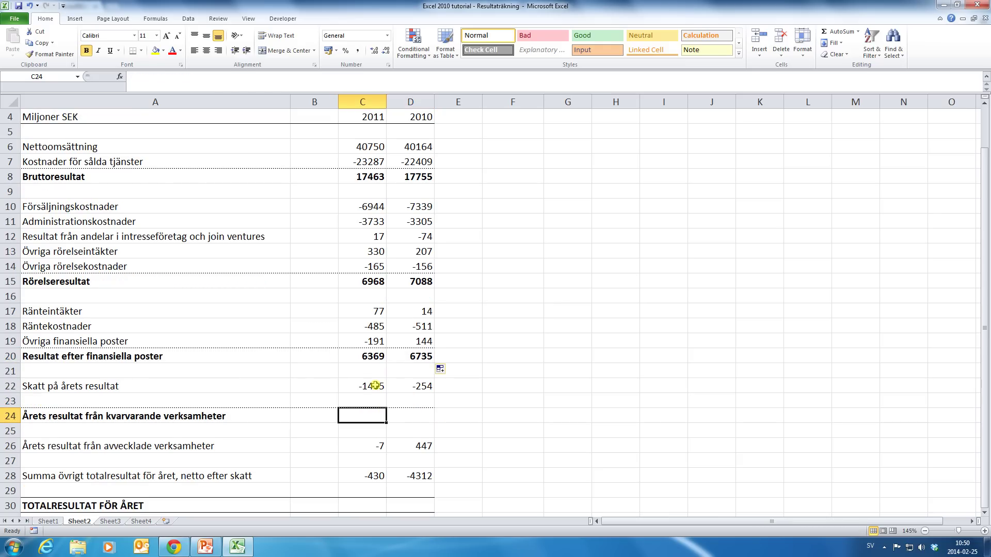
Enter =C20+C22 in C24, giving a 2011 continuing-operations result of 4904.
type("=")
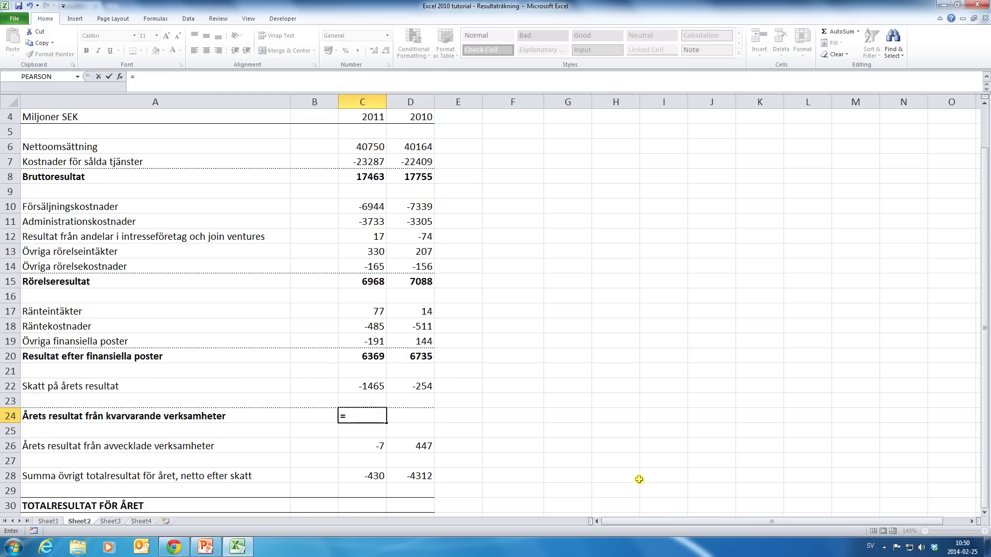
left_click(379, 357)
type("+")
left_click(378, 387)
key("Return")
Copy the C24 formula into D24, showing 6481 for 2010.
left_click(383, 421)
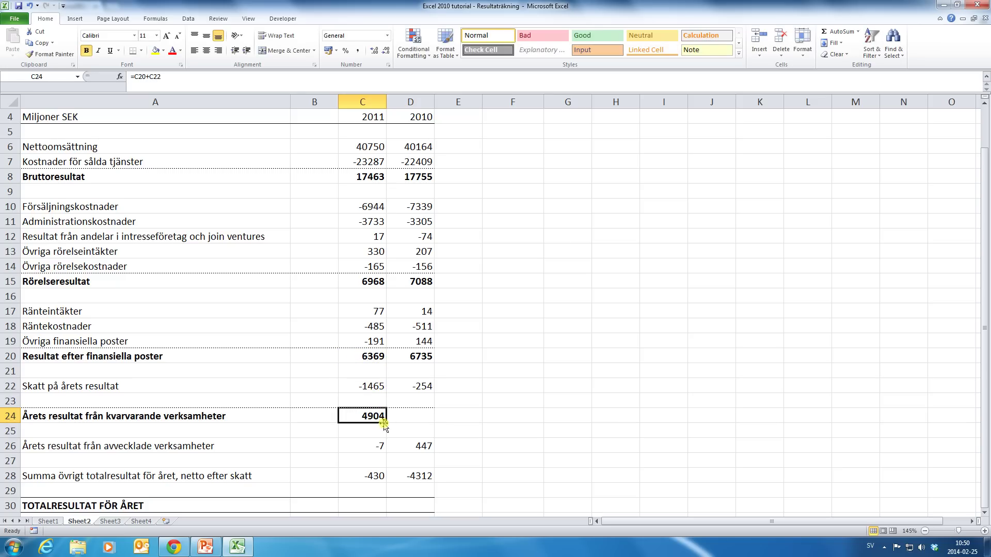
left_click_drag(384, 423, 431, 422)
left_click(481, 420)
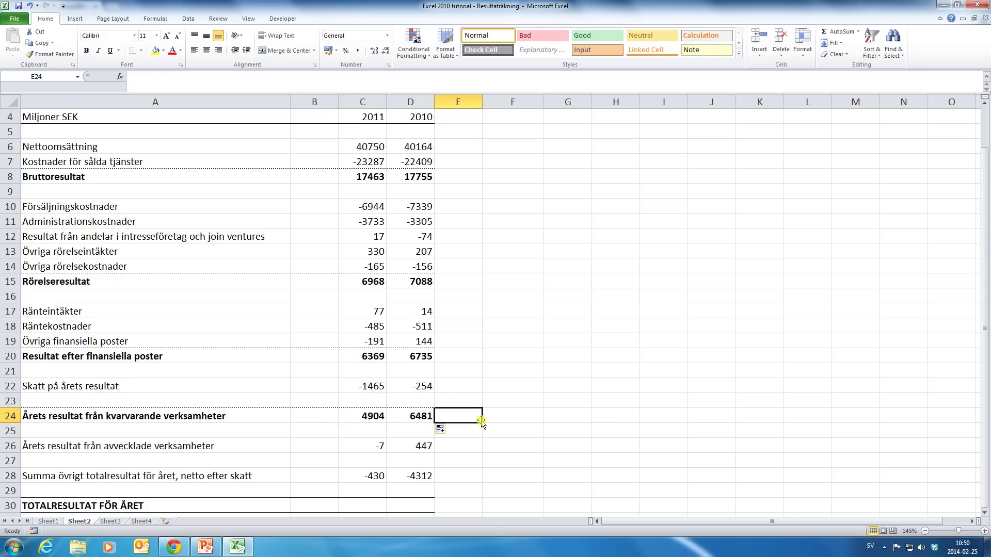
scroll(481, 421, "down", 1)
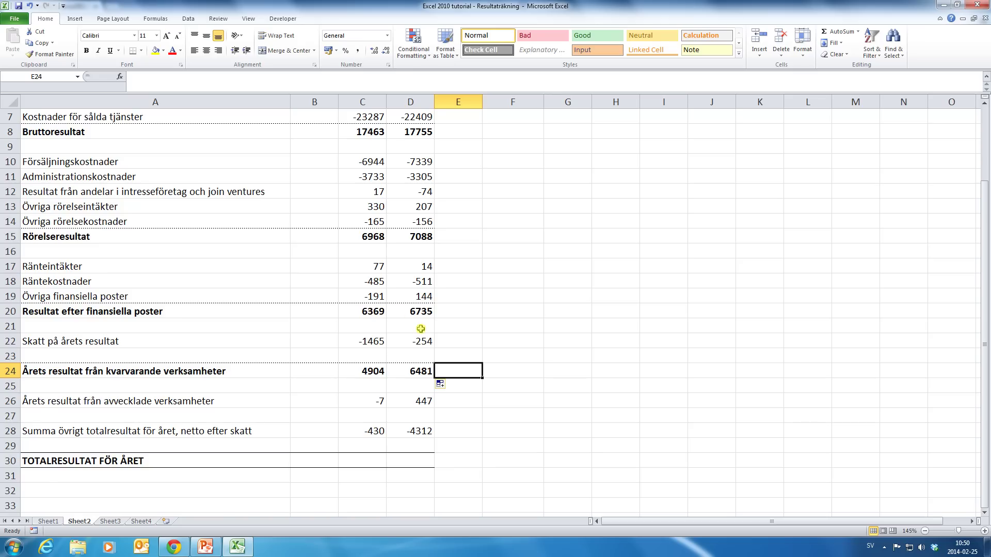
scroll(410, 370, "down", 1)
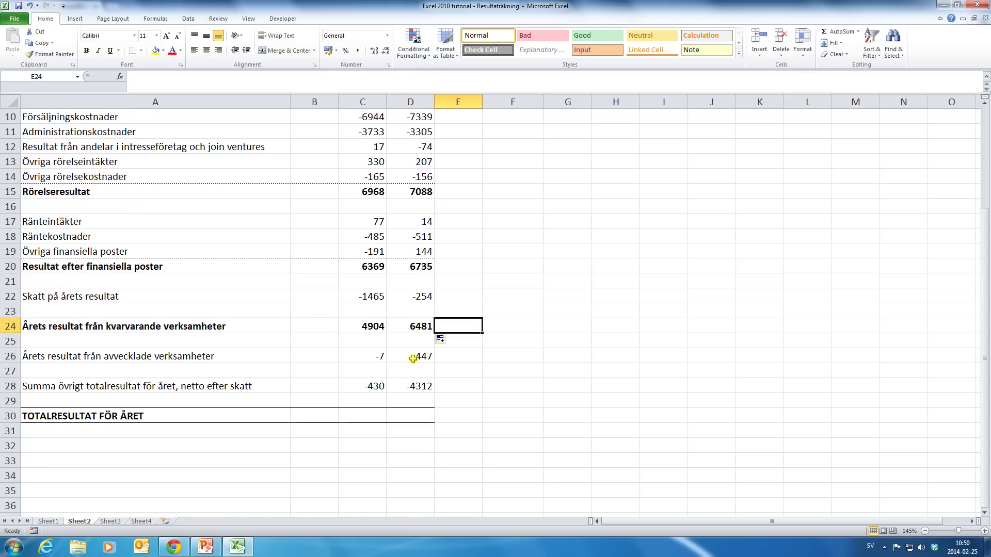
left_click(419, 343)
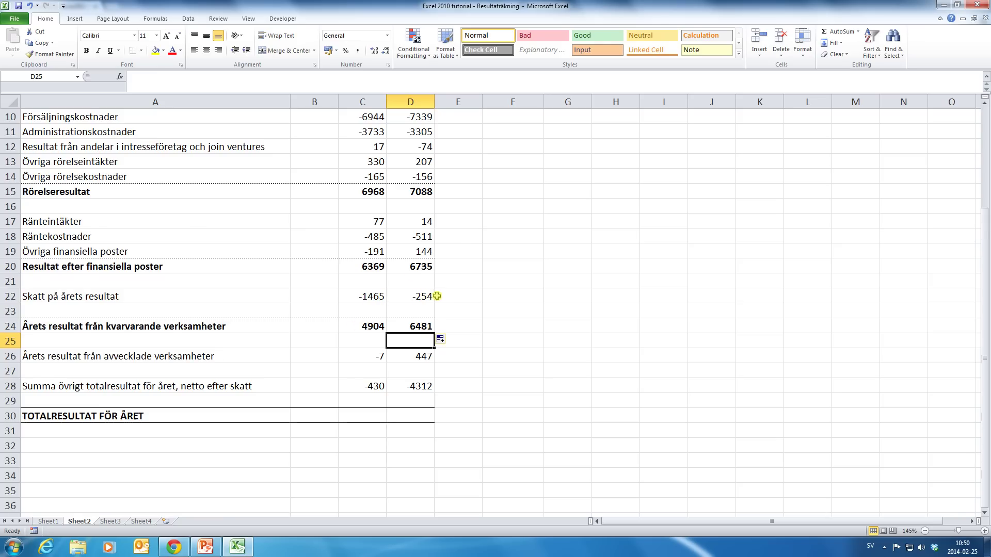
scroll(416, 322, "down", 1)
Enter =C24+C26+C28 in C30, giving a 2011 total result of 4467.
left_click(365, 370)
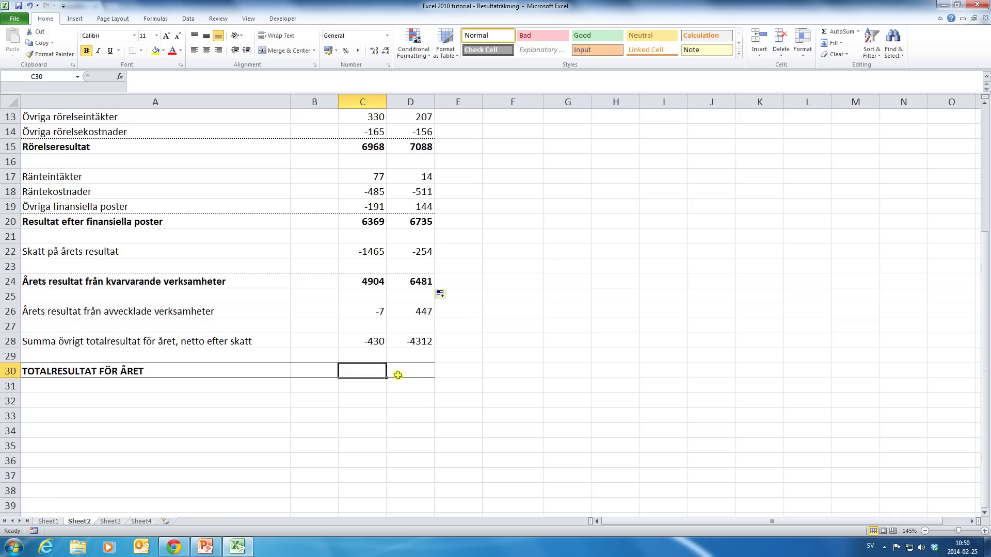
type("=")
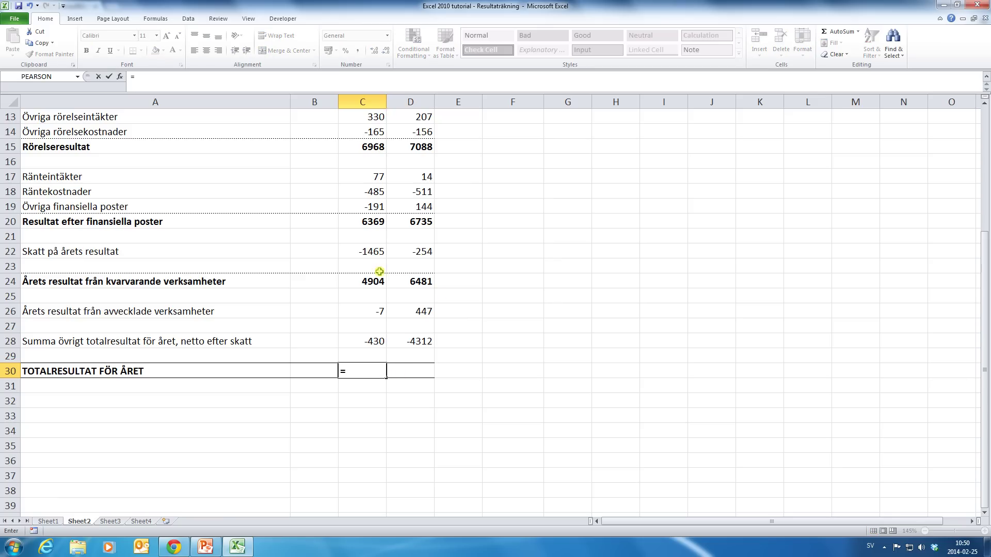
left_click(367, 281)
type("+")
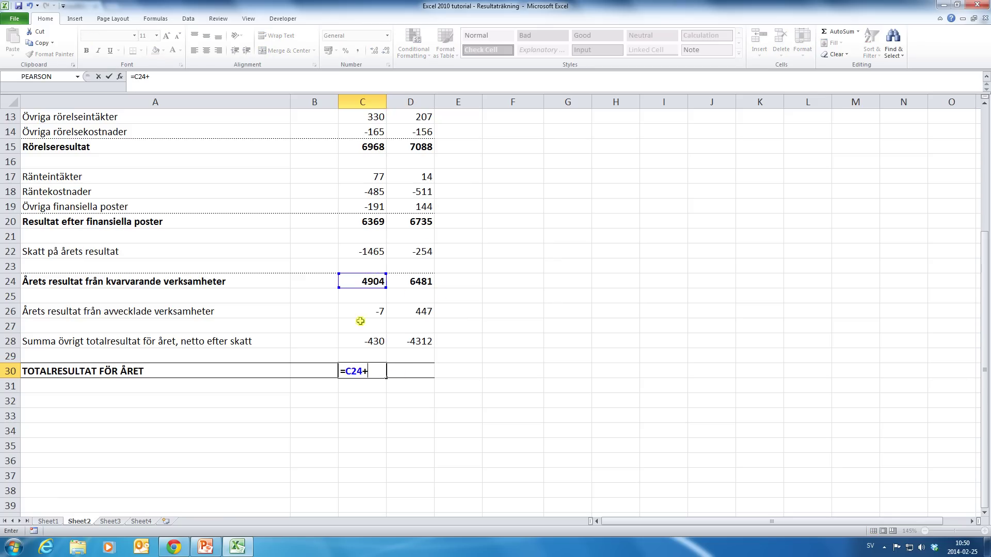
left_click(377, 313)
type("+")
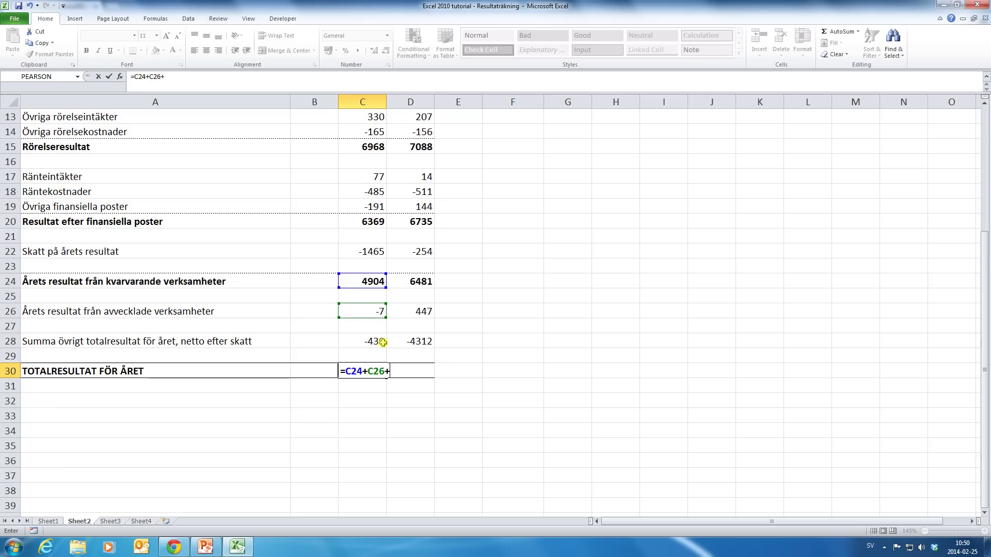
left_click(382, 342)
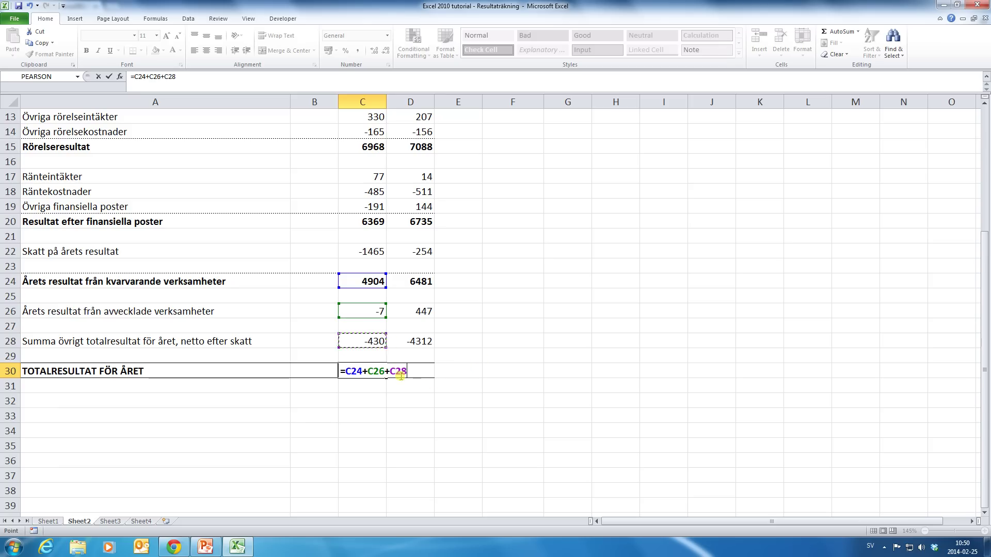
key("Return")
Fill the total formula into D30, giving 2616 for 2010.
key("Up")
left_click_drag(387, 378, 434, 379)
left_click(421, 374)
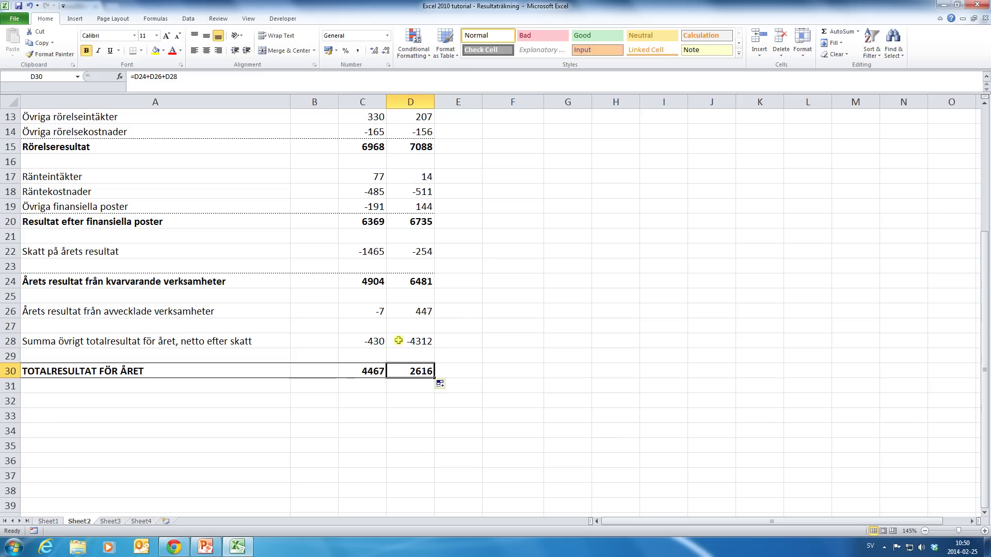
left_click(463, 358)
scroll(464, 371, "up", 1)
scroll(460, 372, "up", 1)
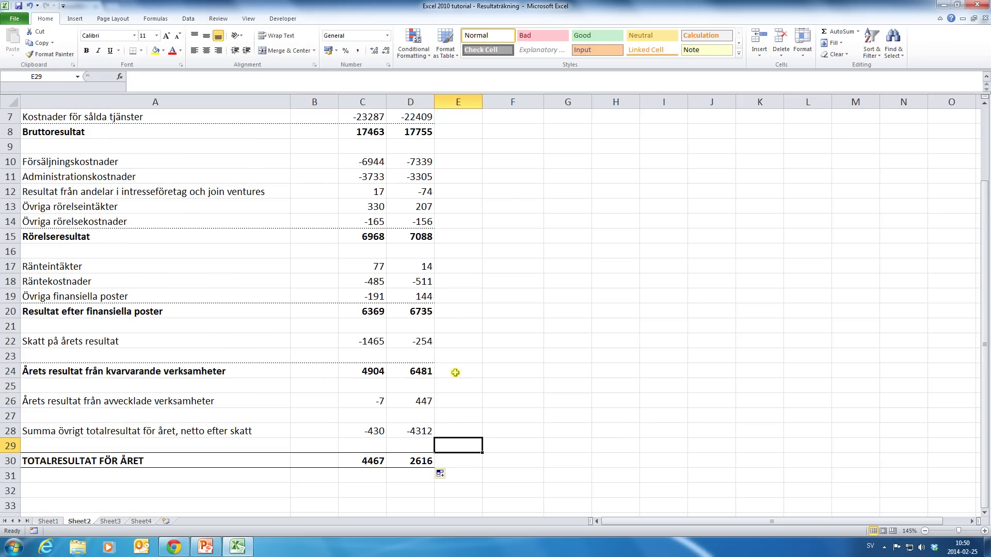
key("alt+Tab")
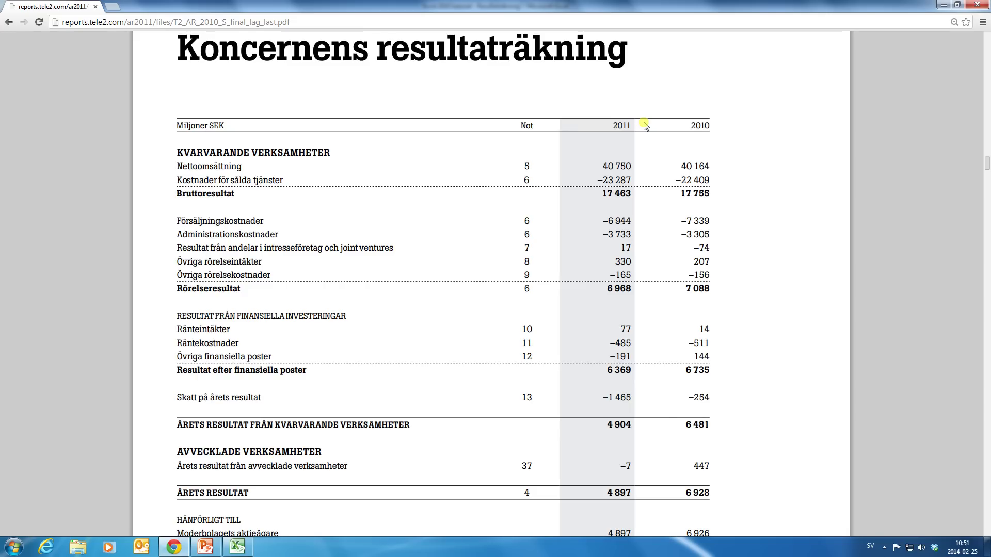
Return to the Excel workbook after checking the PDF's 2011 and 2010 figures.
key("alt+Tab")
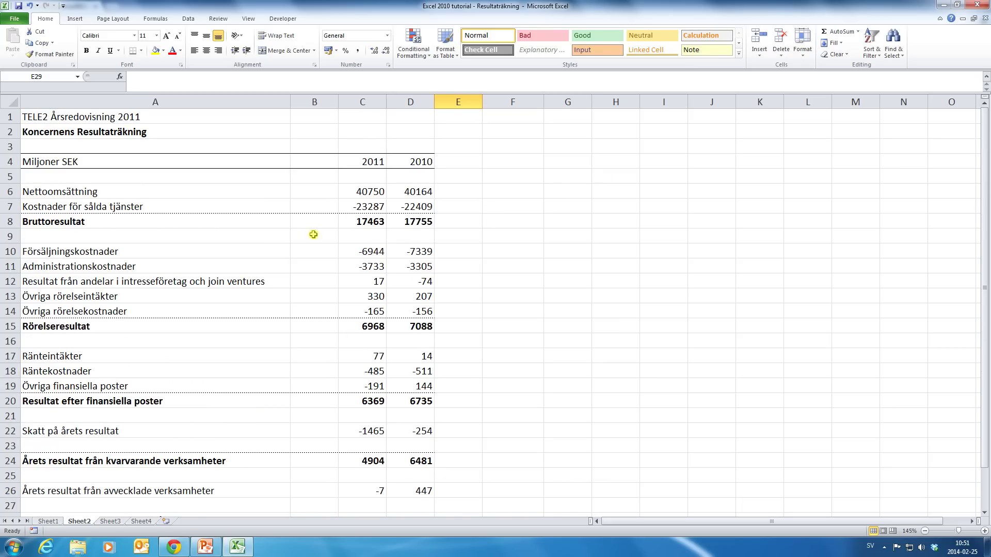
Select the 2011 column range C4:C30.
left_click_drag(302, 221, 409, 221)
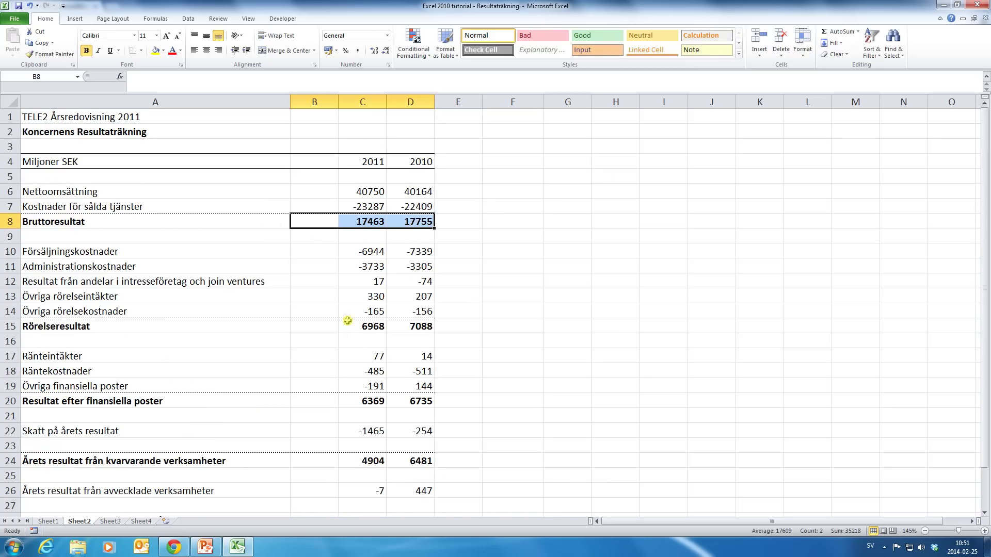
left_click_drag(347, 320, 403, 328)
scroll(339, 372, "down", 1)
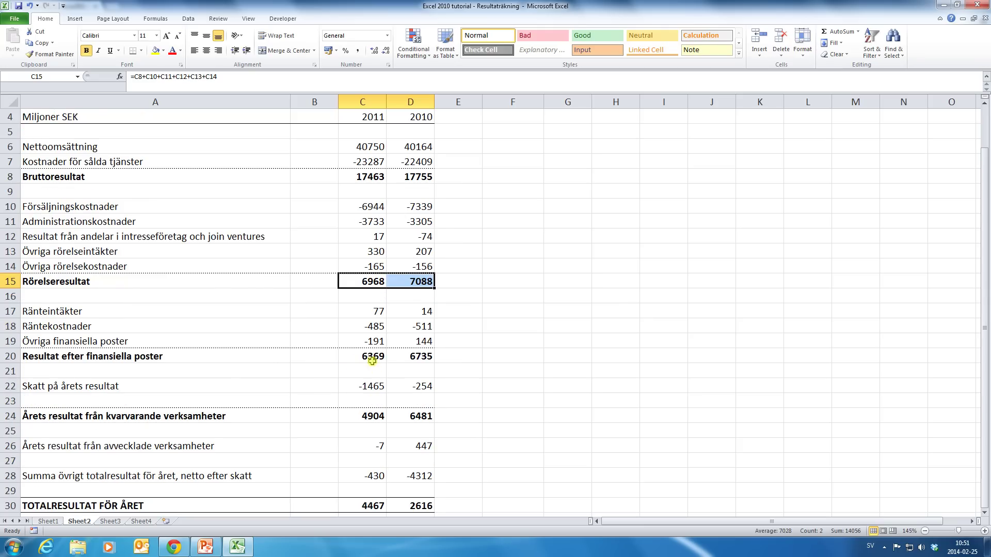
scroll(373, 361, "up", 1)
scroll(372, 170, "down", 3)
scroll(381, 189, "up", 1)
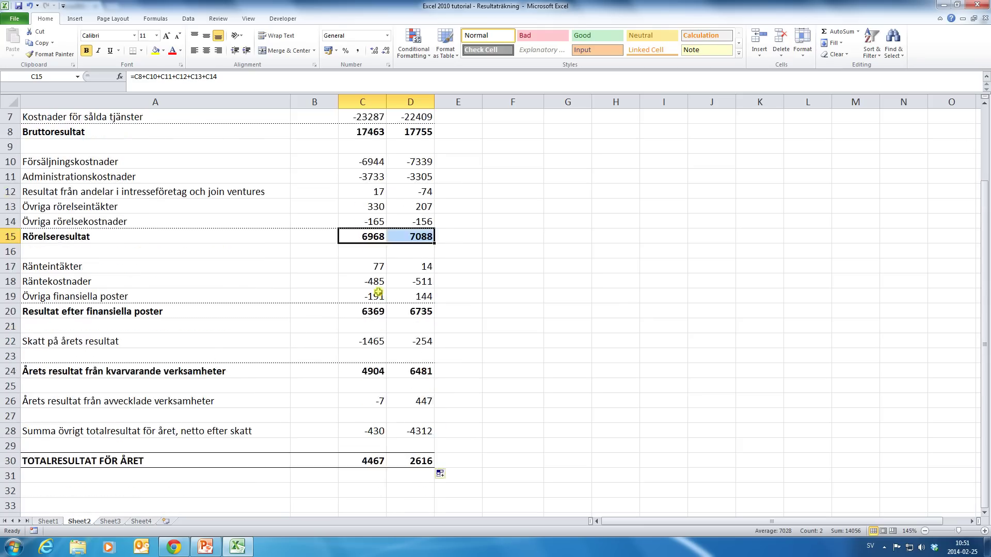
scroll(371, 165, "up", 2)
left_click(372, 163)
scroll(373, 408, "down", 3)
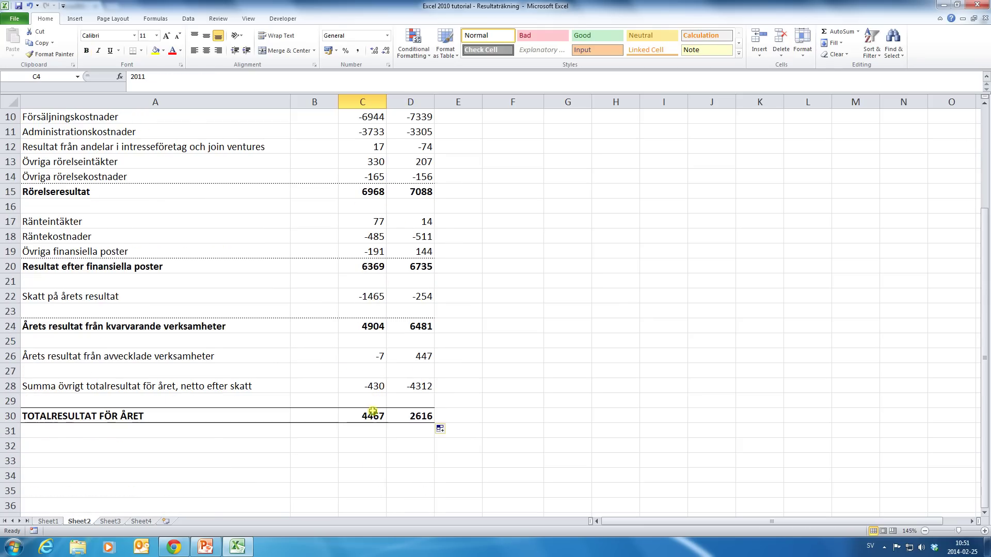
left_click(372, 412, "shift")
scroll(406, 390, "up", 3)
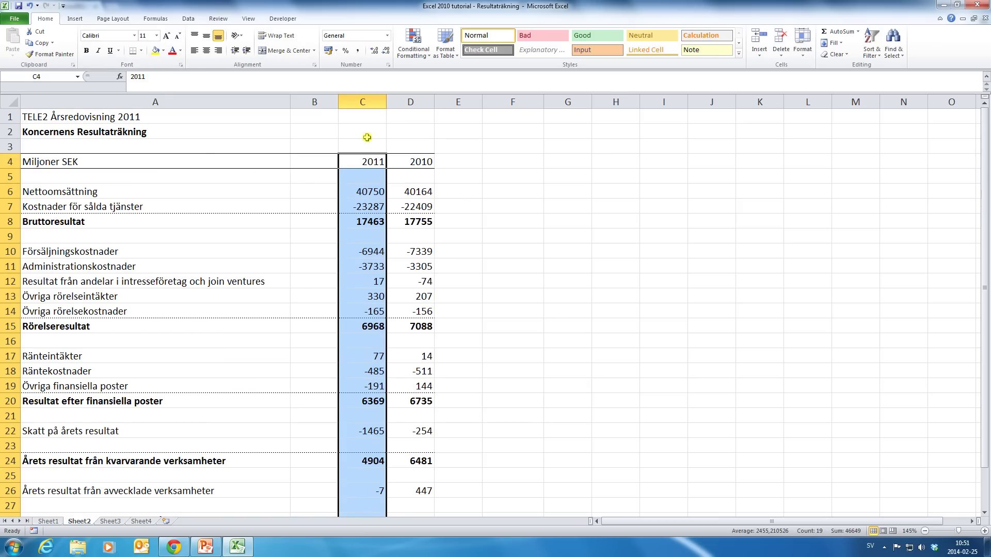
Fill the selection with White, Background 1, Darker 15% light grey.
left_click(163, 52)
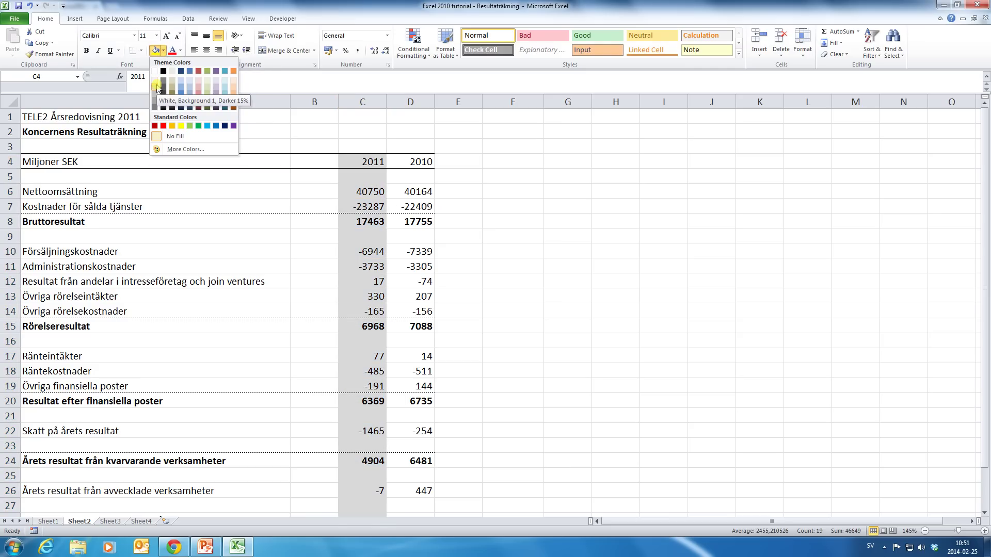
left_click(157, 88)
left_click(475, 222)
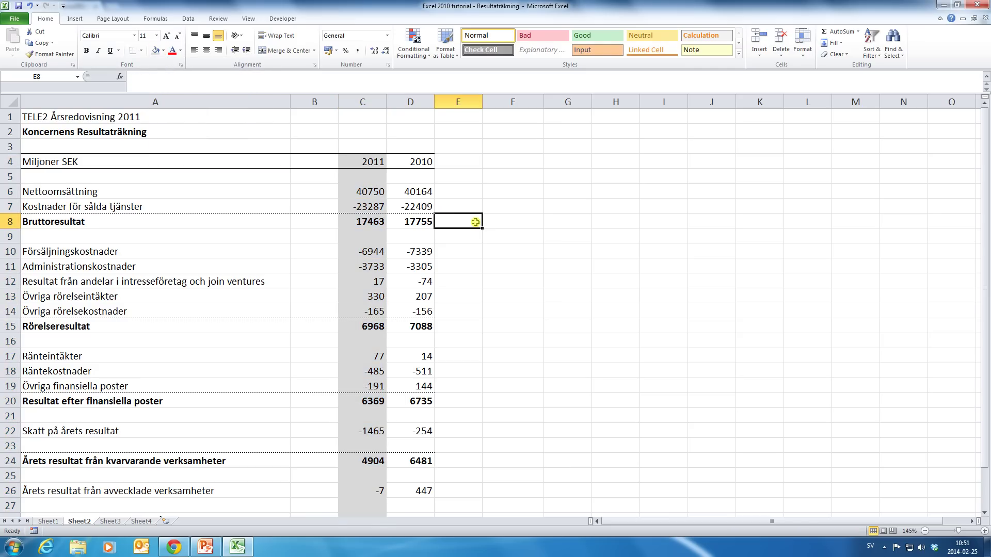
scroll(451, 208, "down", 1)
scroll(449, 223, "down", 1)
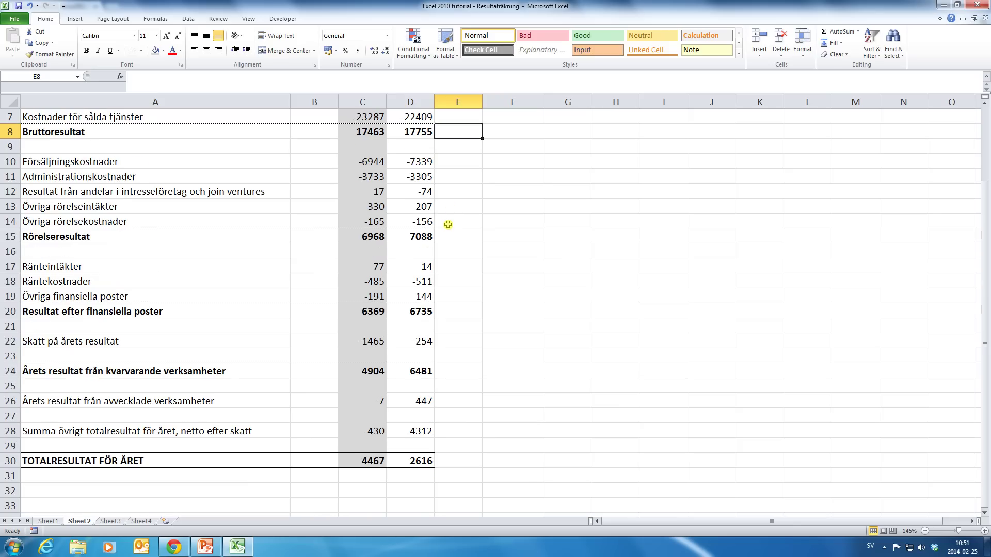
scroll(451, 232, "up", 1)
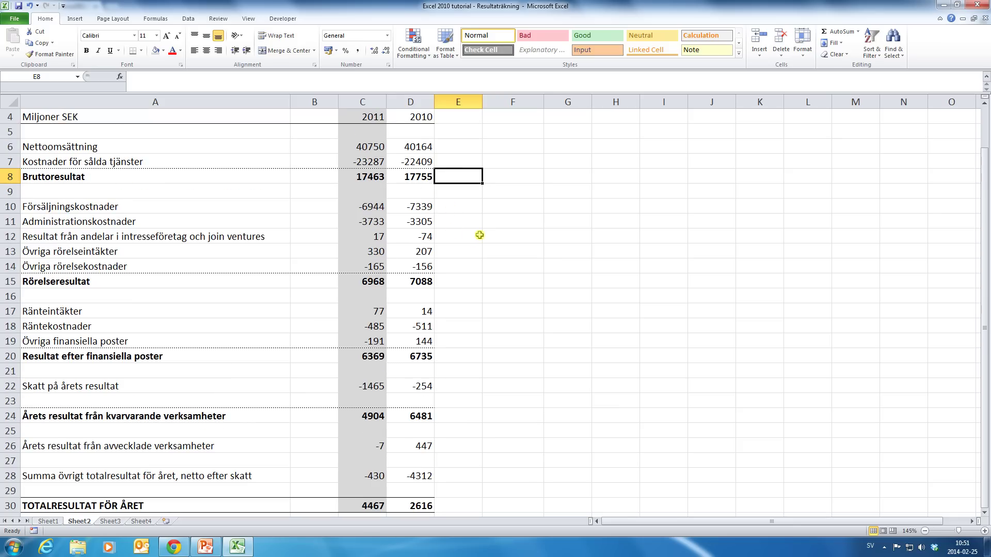
left_click(958, 5)
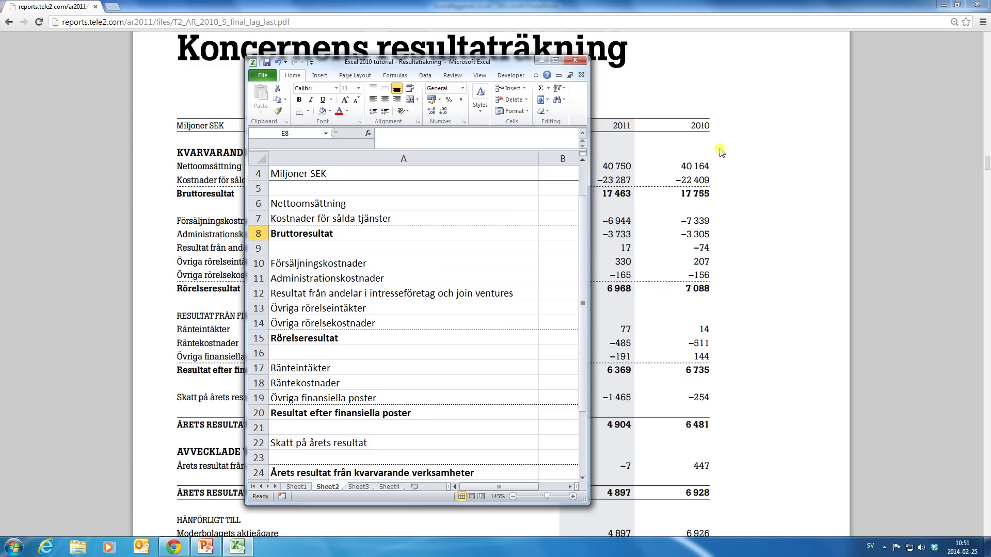
scroll(464, 258, "down", 5)
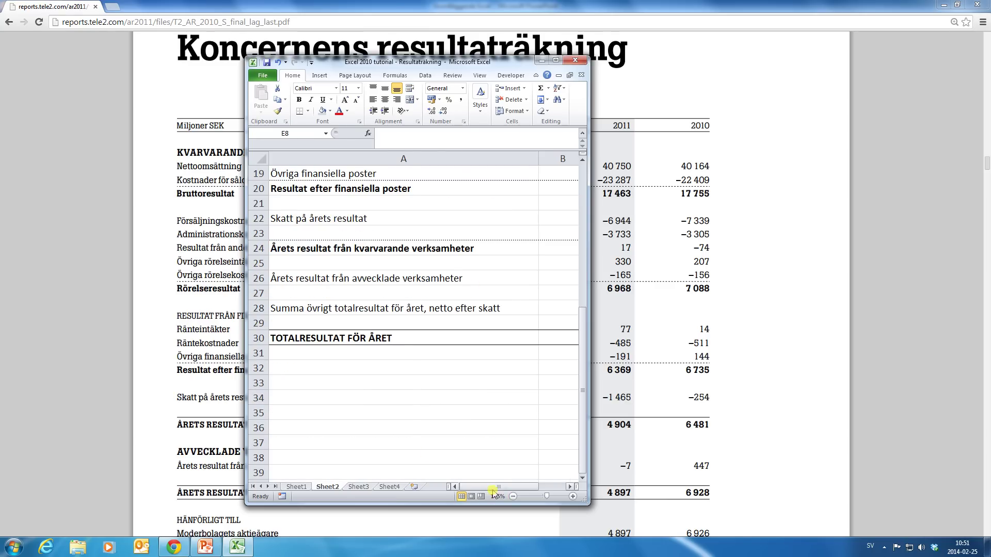
left_click_drag(494, 487, 508, 488)
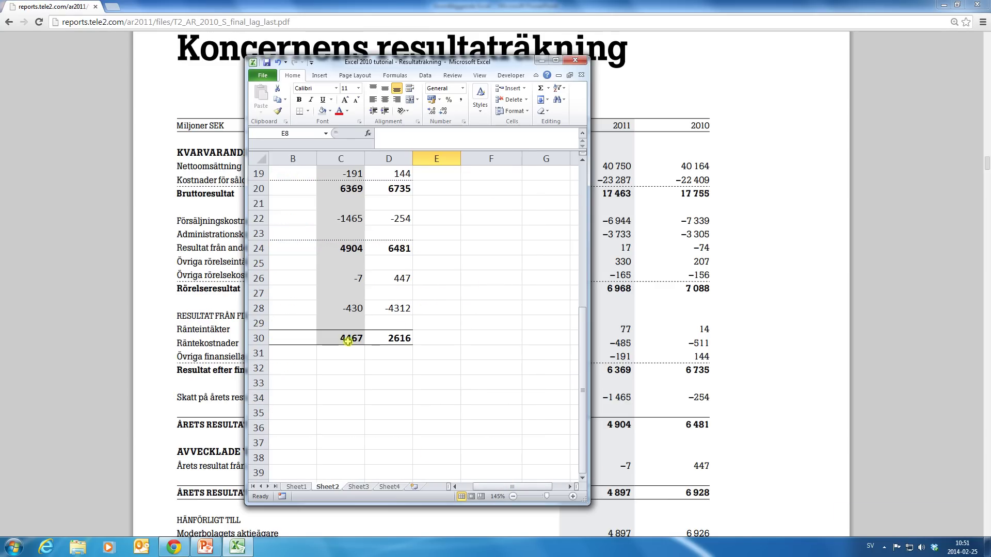
left_click(707, 398)
scroll(707, 400, "down", 2)
scroll(707, 400, "down", 5)
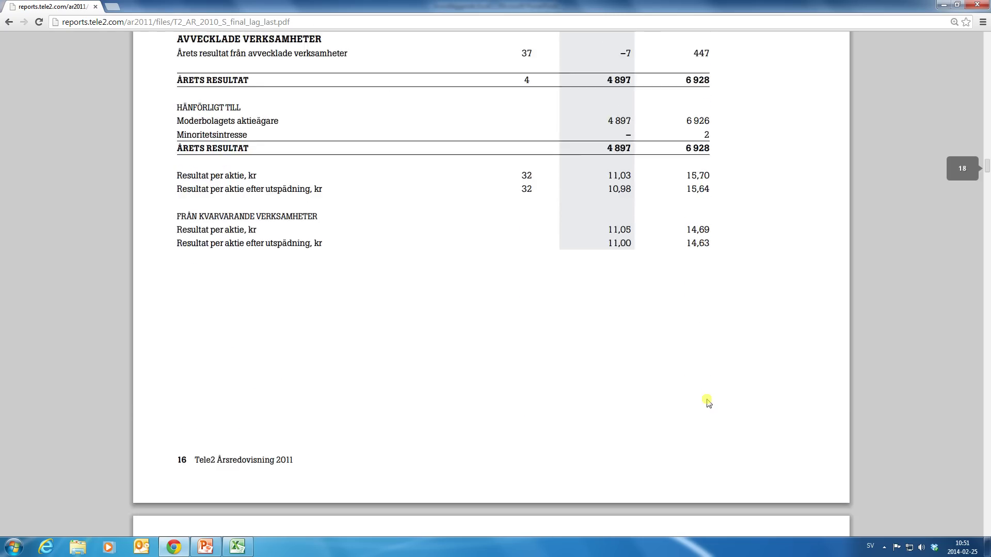
scroll(707, 402, "down", 3)
scroll(707, 401, "up", 2)
scroll(707, 397, "up", 2)
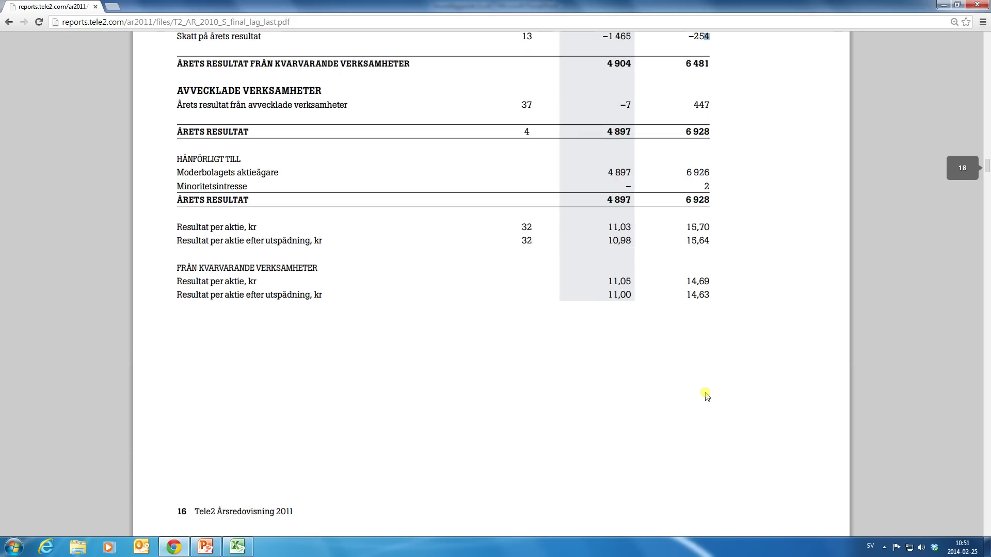
scroll(708, 396, "down", 7)
scroll(707, 396, "down", 5)
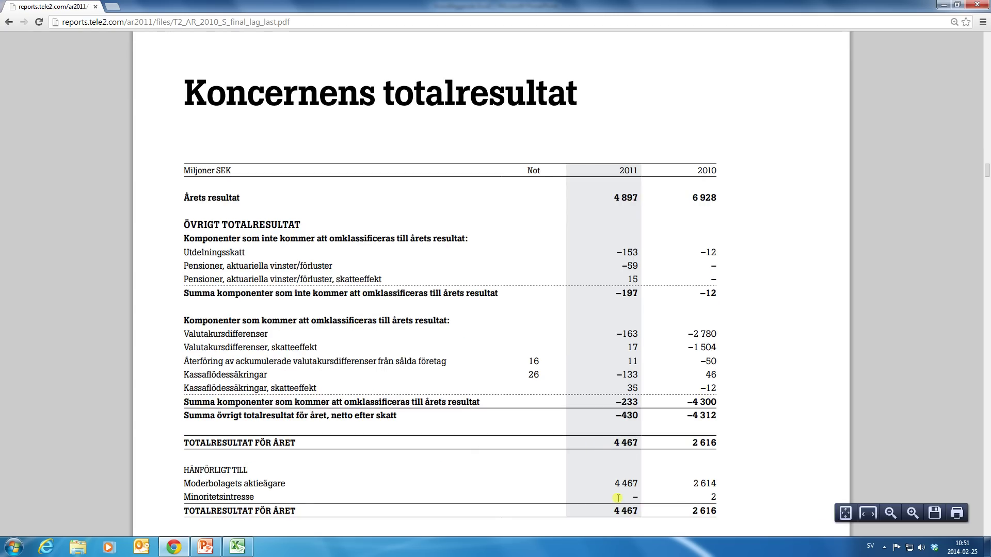
key("alt+Tab")
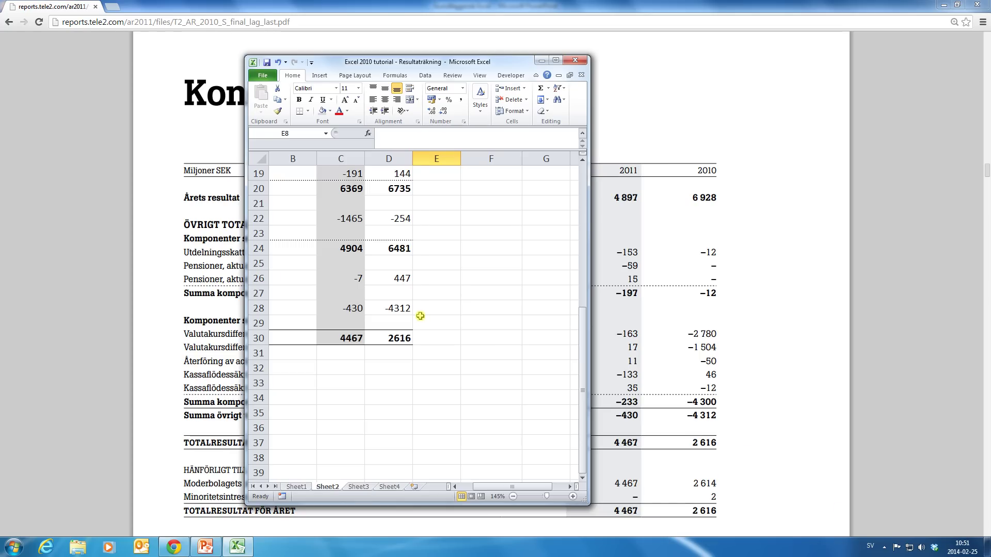
double_click(504, 62)
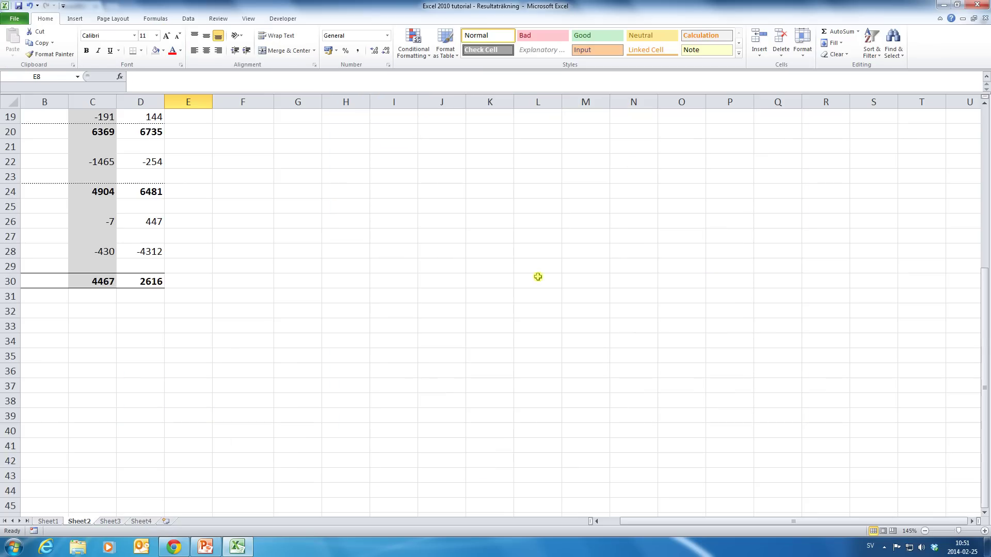
scroll(537, 277, "up", 5)
left_click_drag(719, 517, 657, 516)
scroll(513, 396, "up", 1)
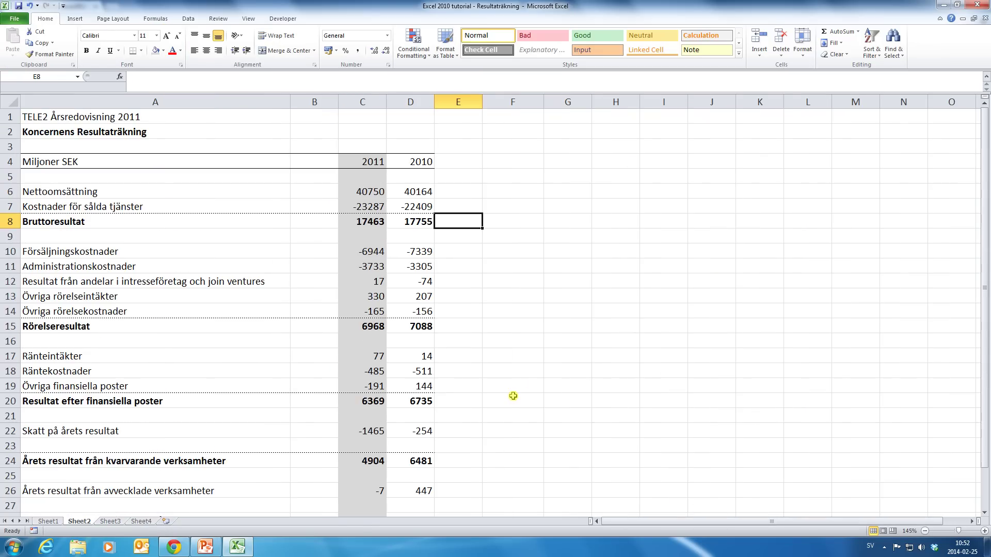